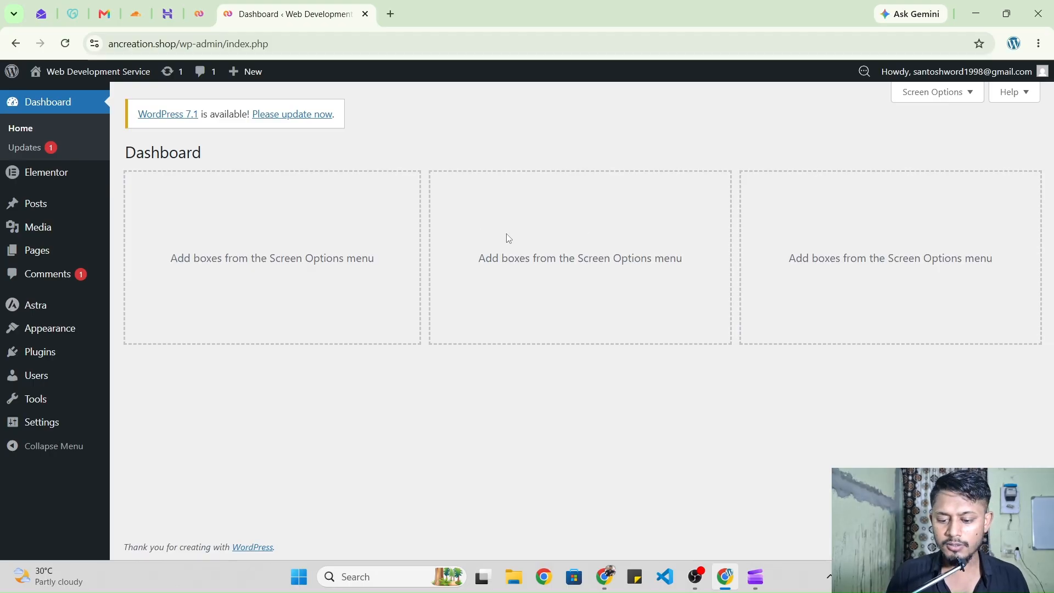
# Open the site's list of pages and start editing the Home page with Elementor
pyautogui.moveTo(37, 251)
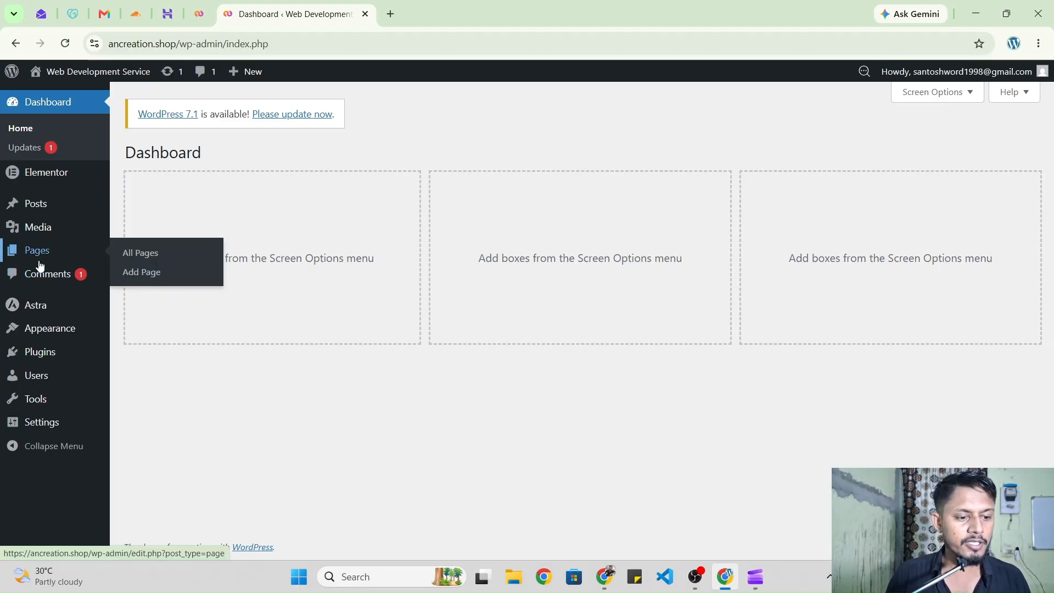
pyautogui.click(139, 255)
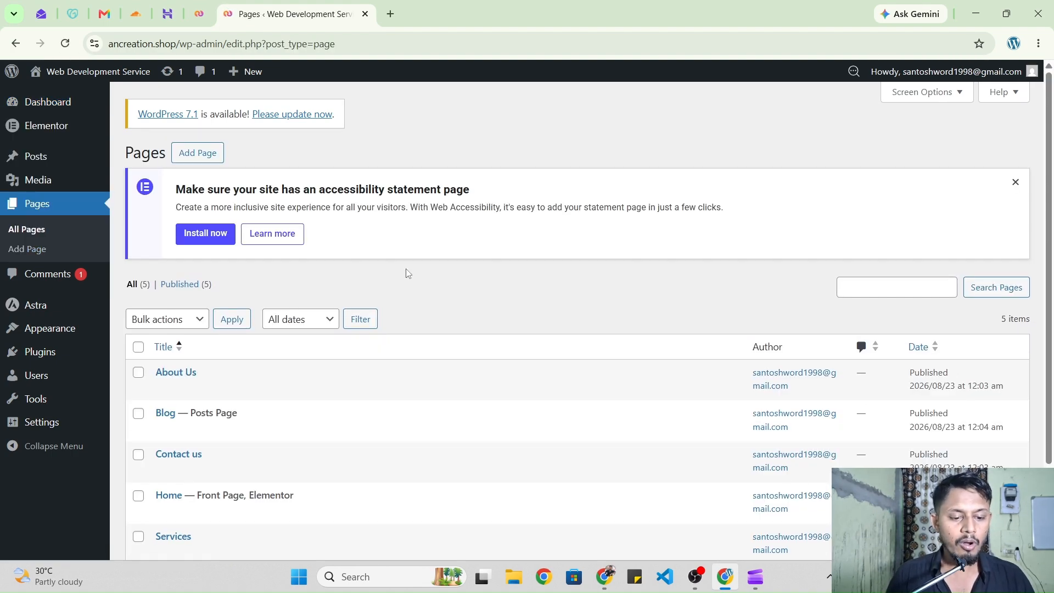
pyautogui.scroll(-2, 407, 273)
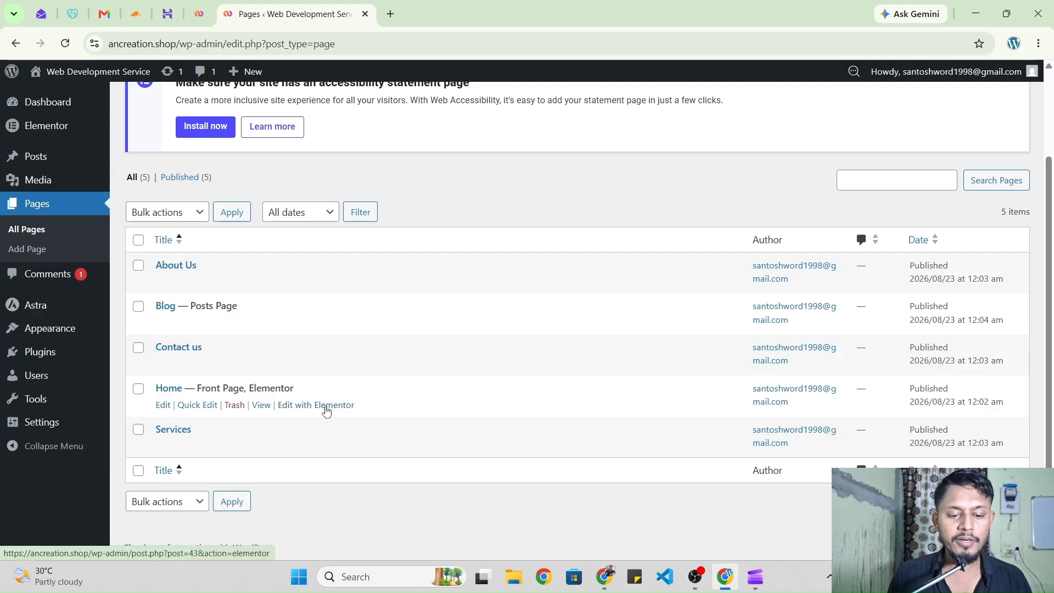
pyautogui.click(326, 406)
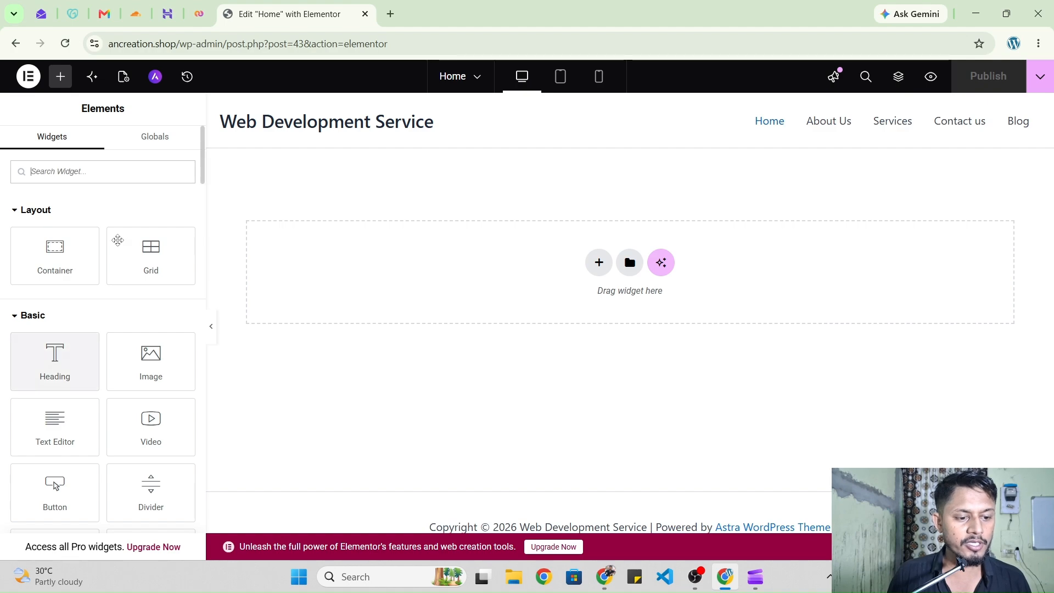
pyautogui.moveTo(79, 115); pyautogui.dragTo(130, 121)
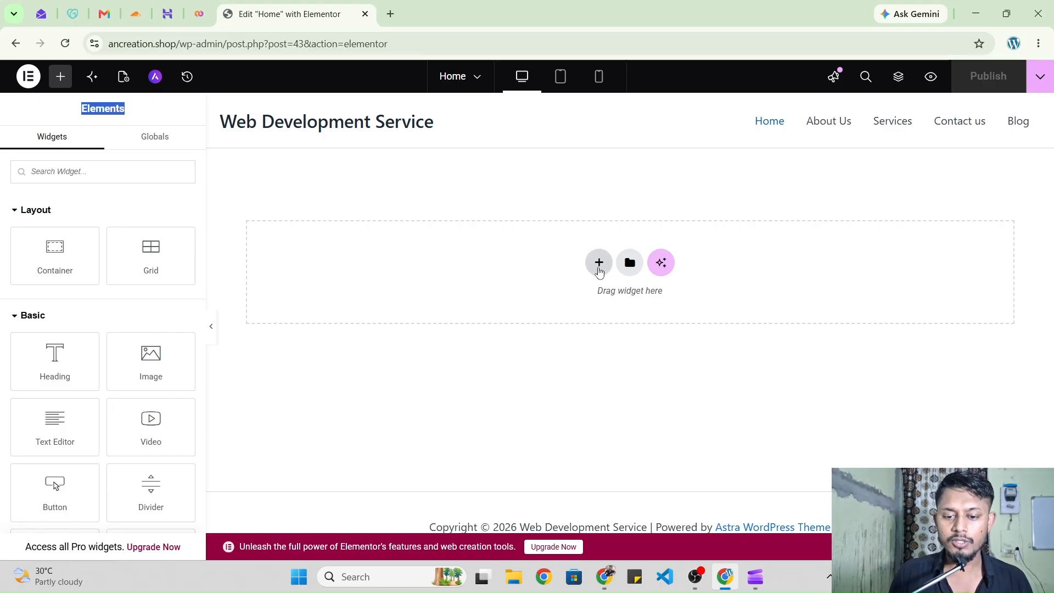
# Add a single-column flexbox container to the empty page and delete it again
pyautogui.click(599, 265)
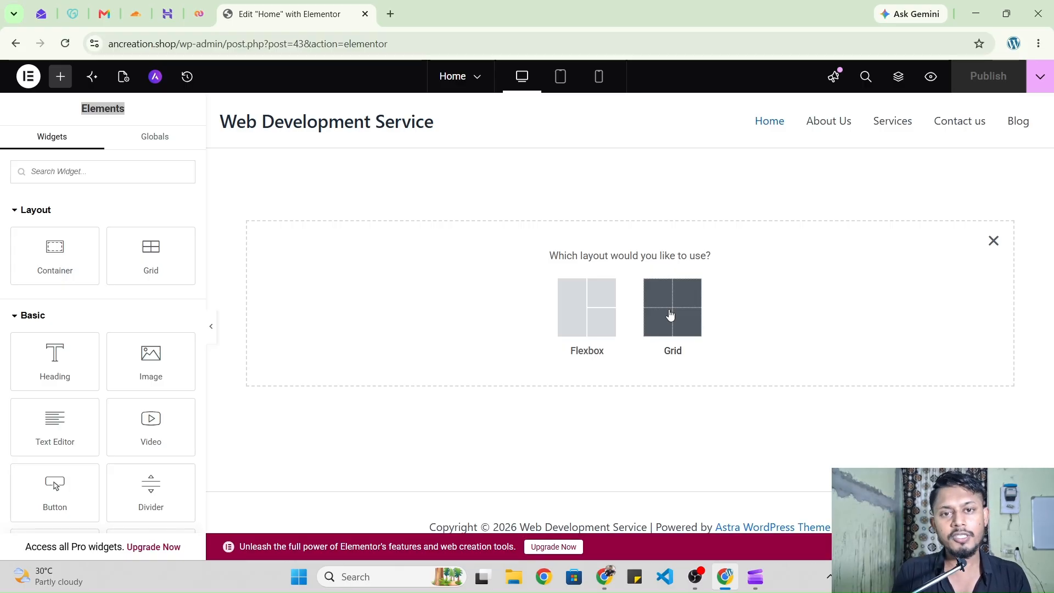
pyautogui.click(590, 324)
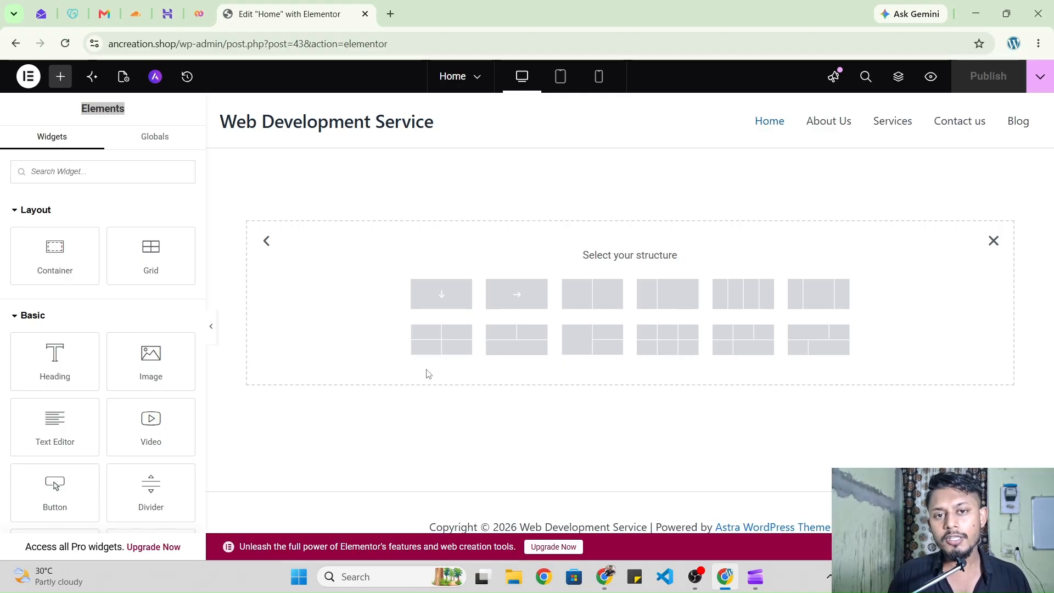
pyautogui.click(442, 300)
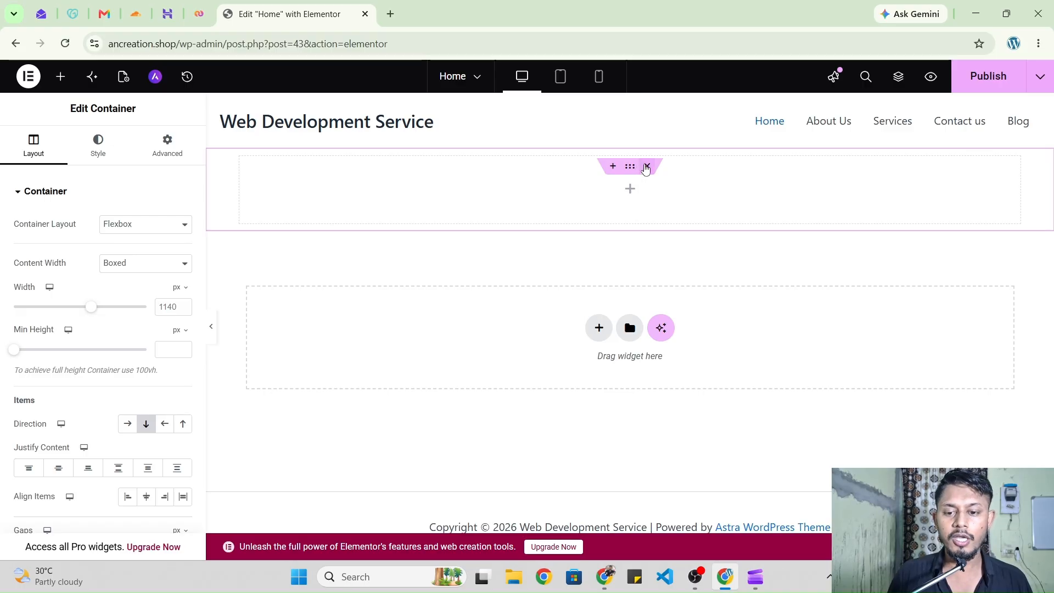
pyautogui.click(647, 167)
# Add a flexbox container with two equal columns to the page
pyautogui.click(599, 267)
pyautogui.click(602, 300)
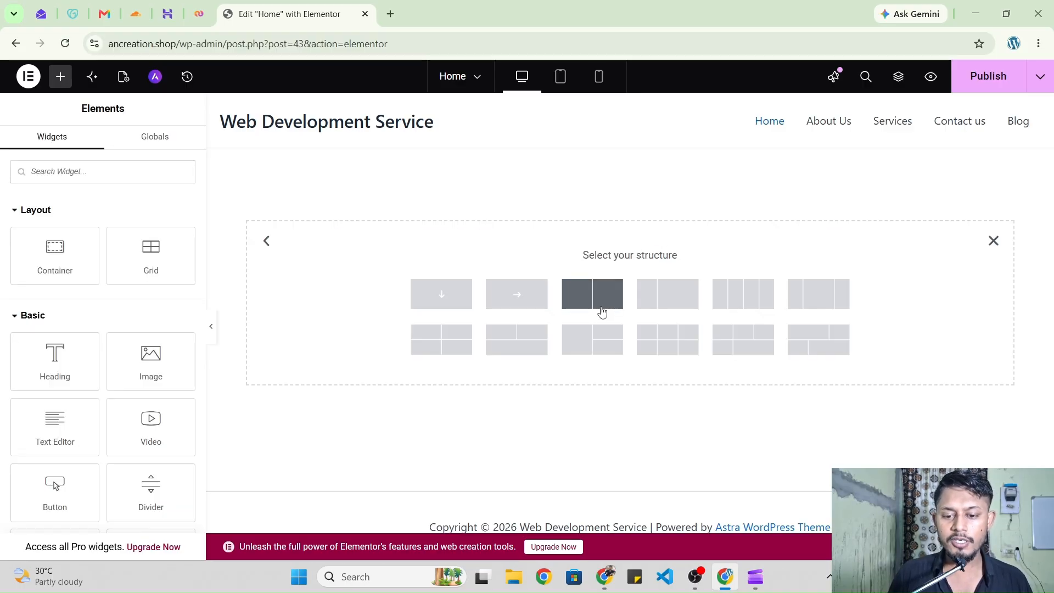
pyautogui.click(585, 299)
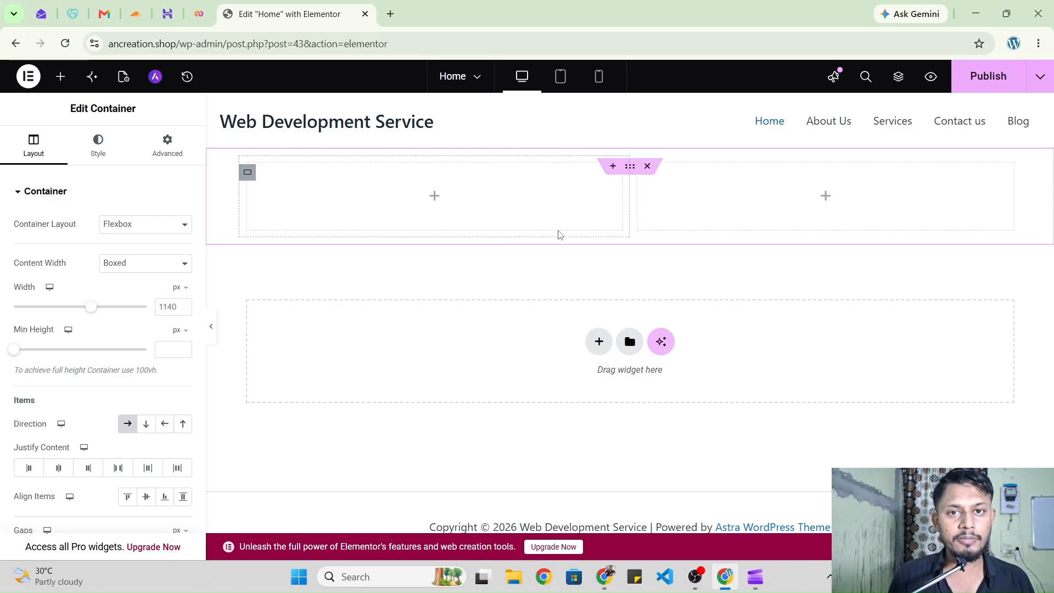
# Add a Heading widget to the container's first column and a Text Editor widget below it
pyautogui.click(60, 76)
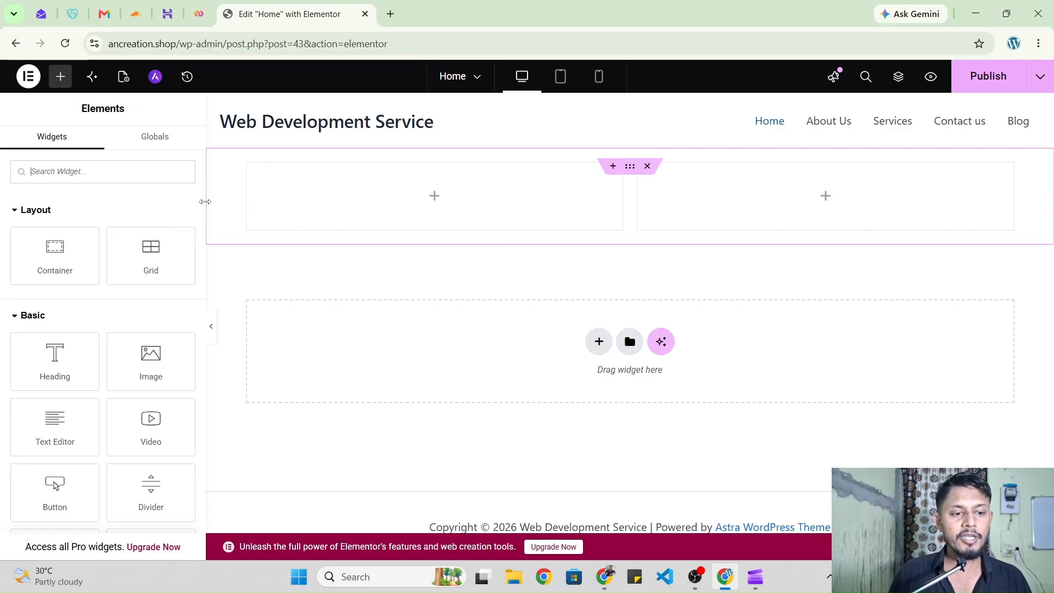
pyautogui.moveTo(55, 360); pyautogui.dragTo(466, 204)
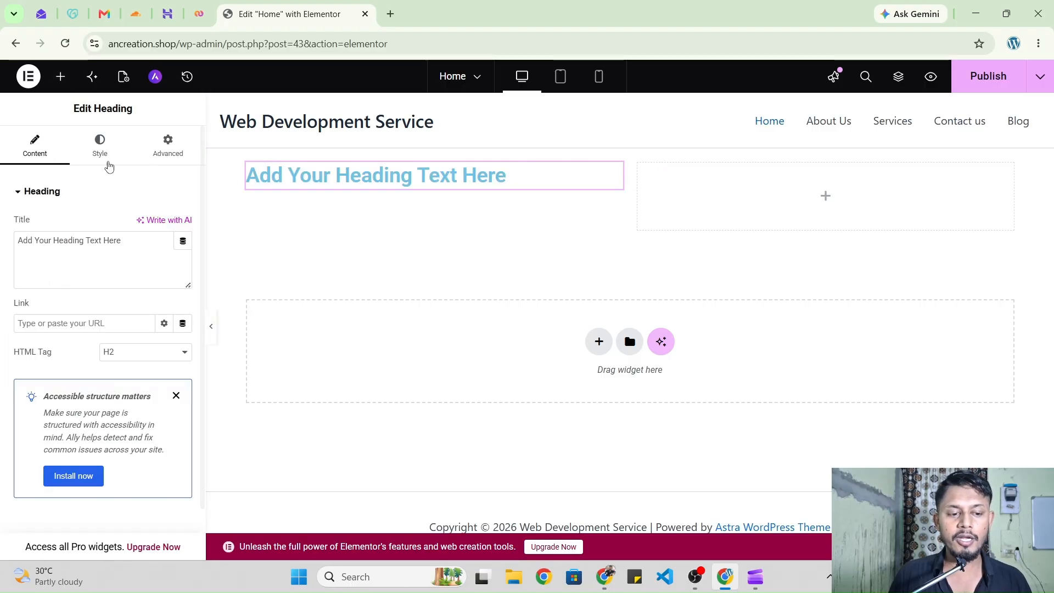
pyautogui.click(60, 76)
pyautogui.scroll(-3, 82, 384)
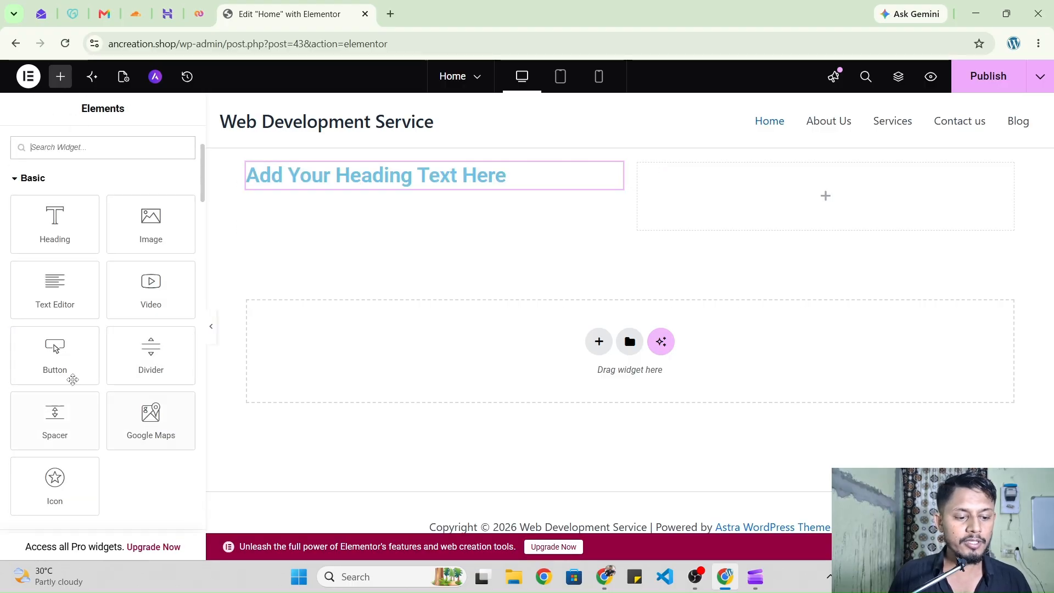
pyautogui.moveTo(56, 302); pyautogui.dragTo(348, 179)
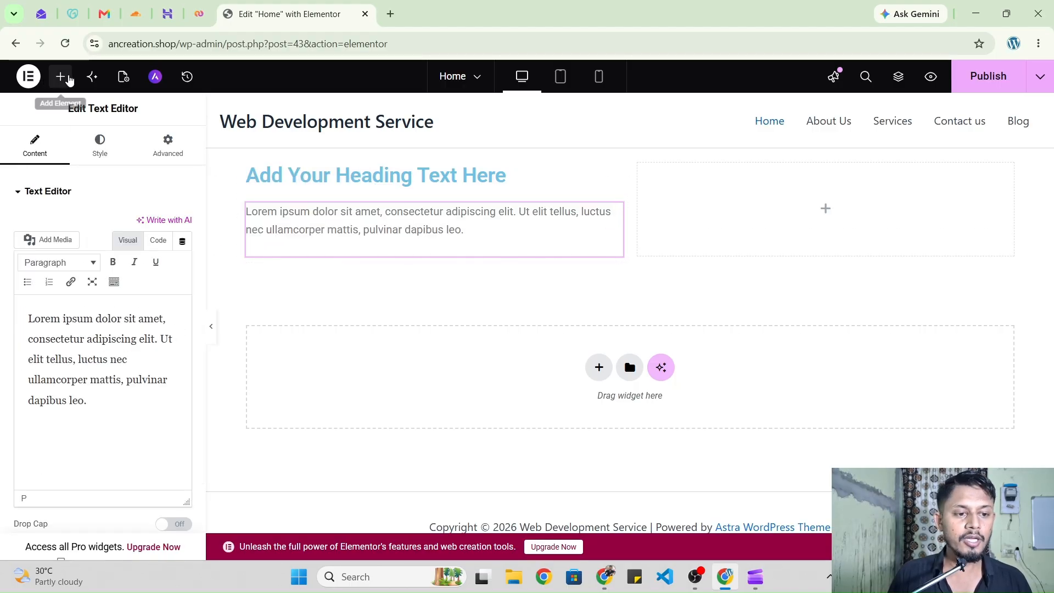
# Add a Button widget below the text in the container's first column
pyautogui.click(60, 76)
pyautogui.scroll(-1, 126, 376)
pyautogui.moveTo(55, 416); pyautogui.dragTo(302, 254)
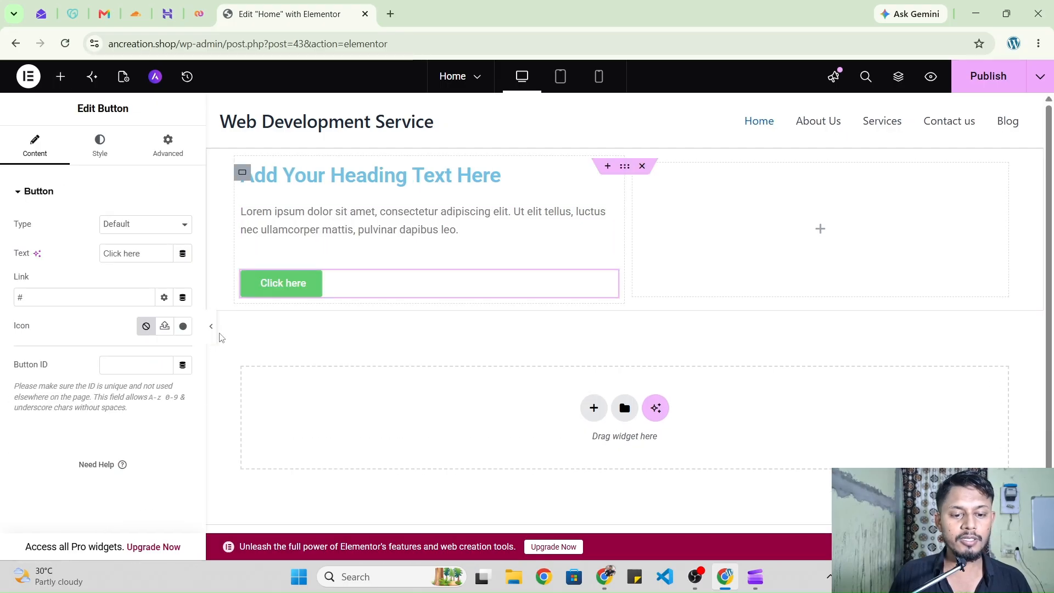
# Look through the basic widgets and delete the two-column container with its contents
pyautogui.click(61, 76)
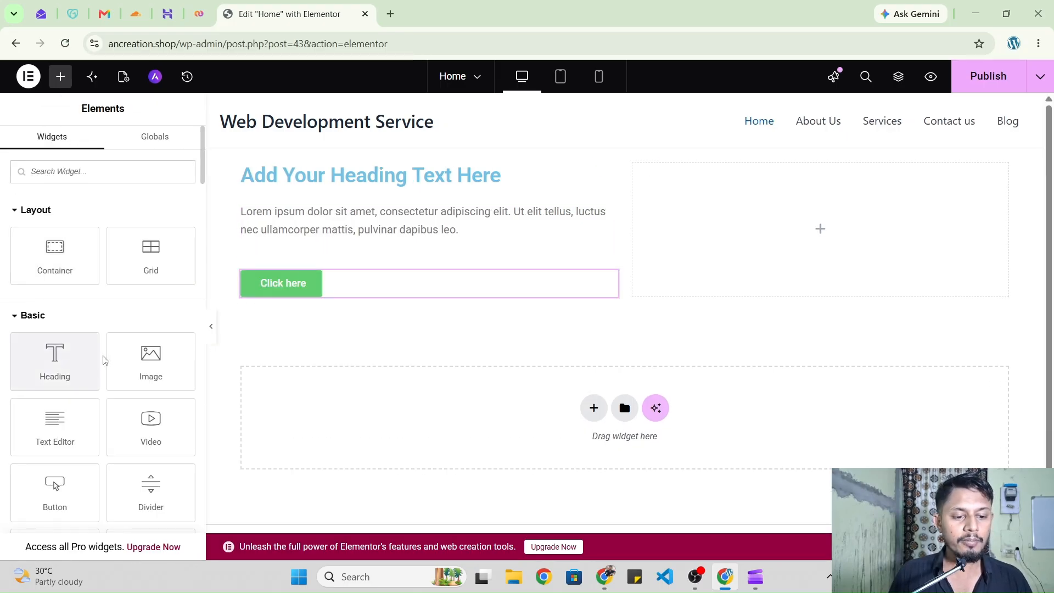
pyautogui.scroll(-2, 110, 354)
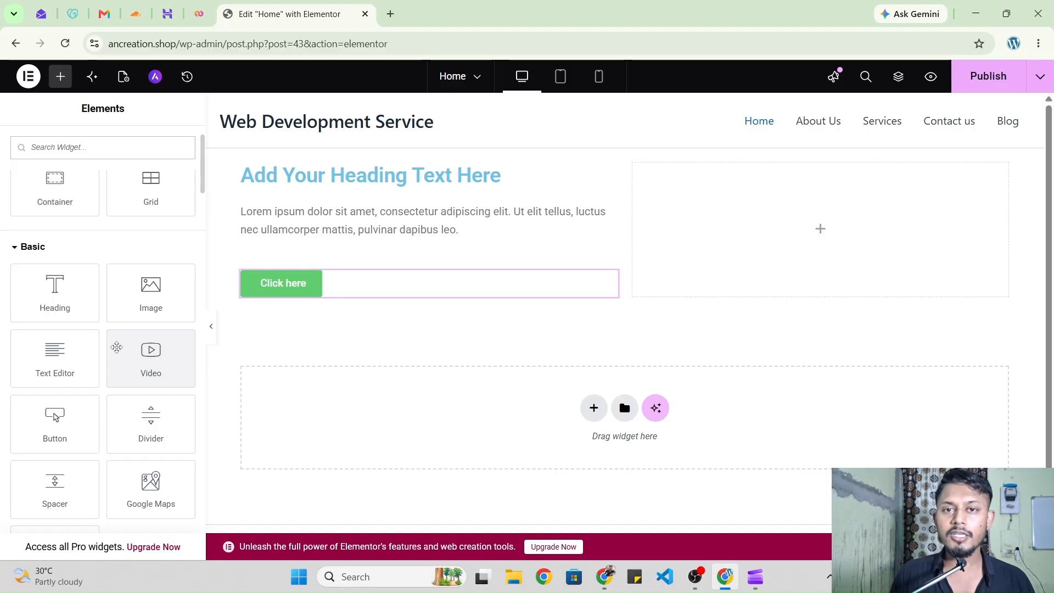
pyautogui.scroll(2, 64, 358)
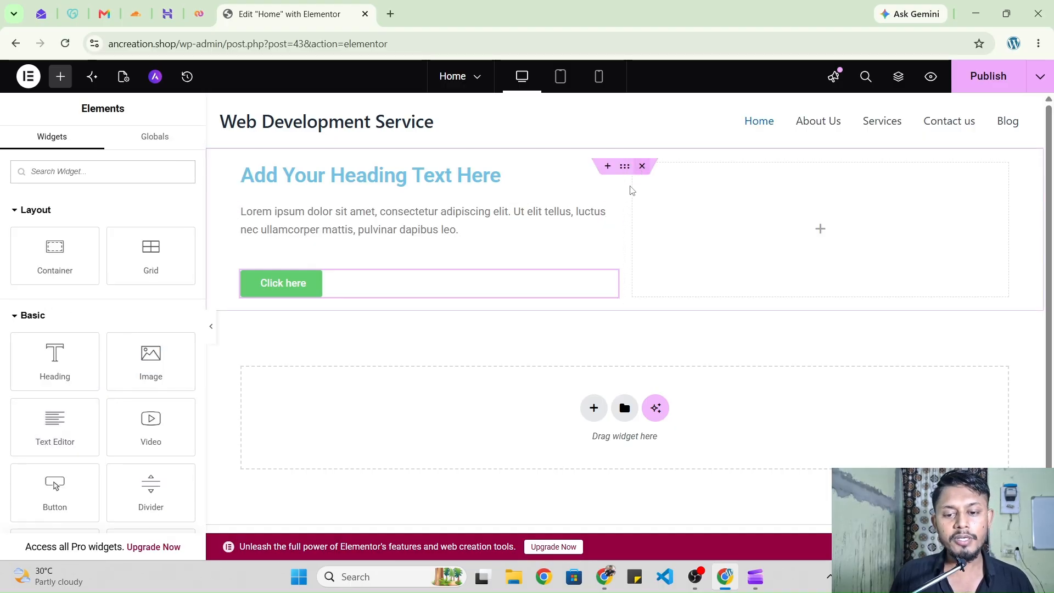
pyautogui.click(643, 167)
# Insert a flexbox container with the single-column downward structure on the Home page and remove it
pyautogui.click(598, 263)
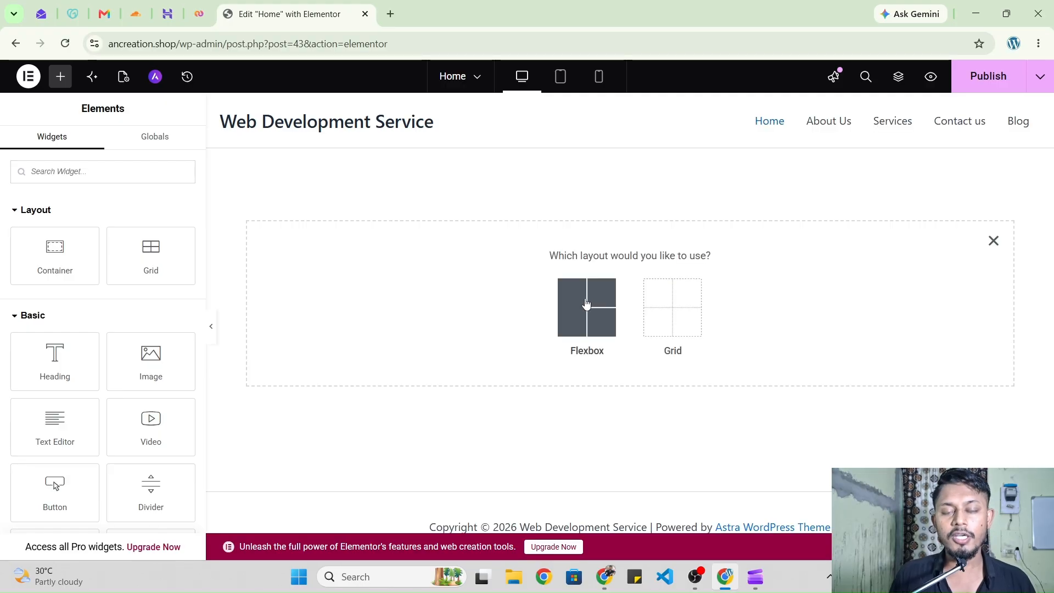
pyautogui.click(587, 299)
pyautogui.click(440, 295)
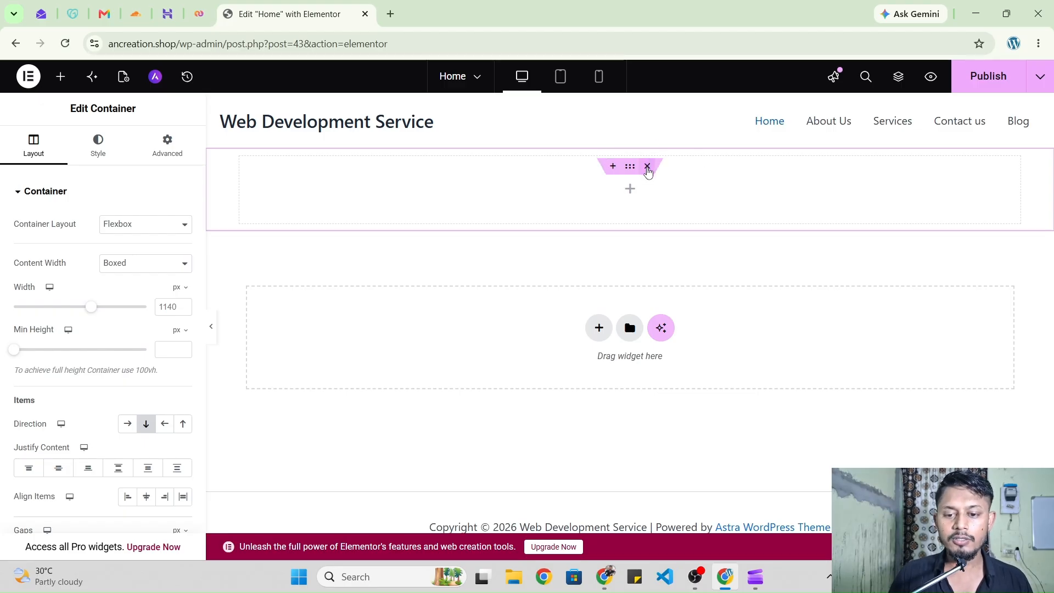
pyautogui.click(647, 151)
# Create a new flexbox container with two equal side-by-side columns on the Home page
pyautogui.click(598, 262)
pyautogui.click(591, 305)
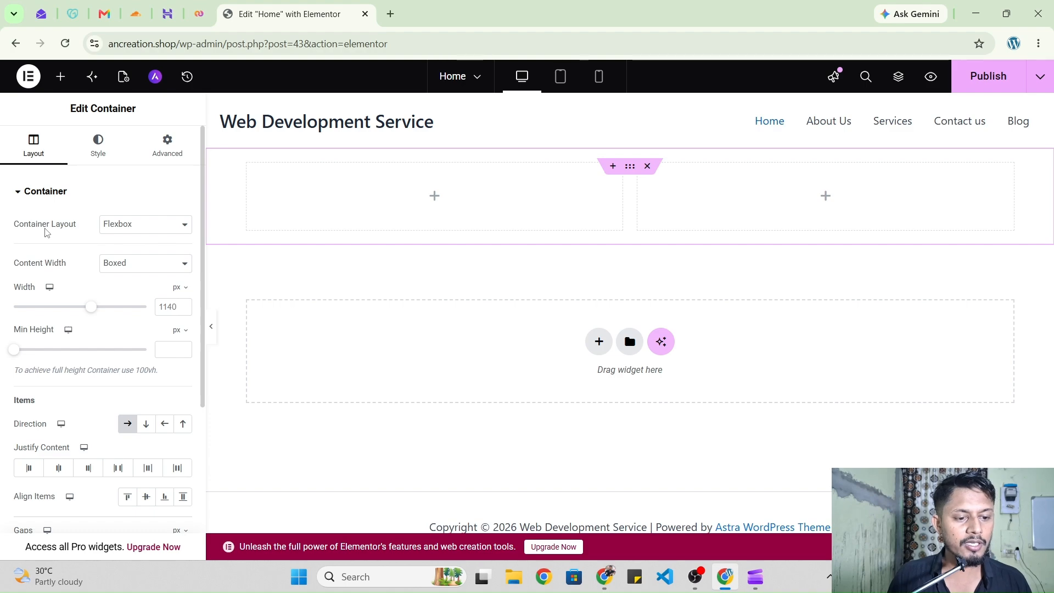
# Examine the options available for the container's layout and content width
pyautogui.click(147, 230)
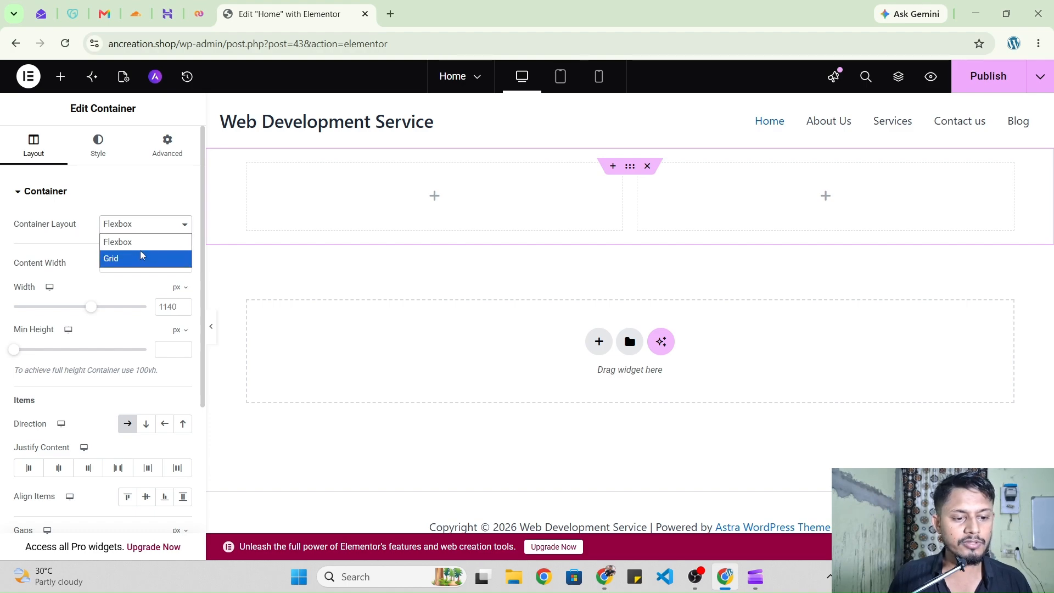
pyautogui.click(144, 191)
pyautogui.click(144, 193)
pyautogui.click(136, 193)
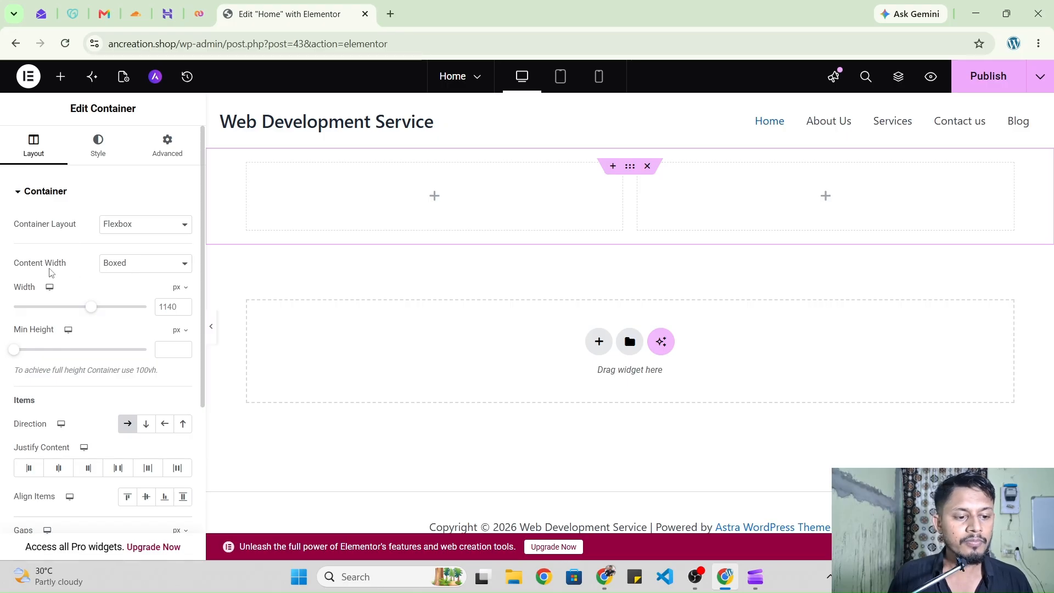
pyautogui.click(141, 271)
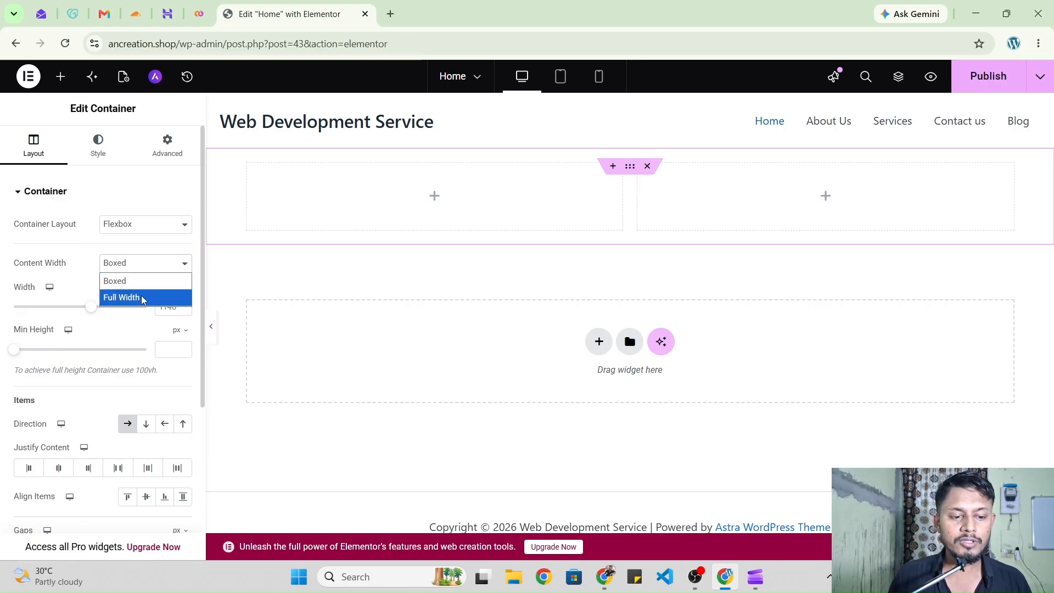
pyautogui.click(273, 269)
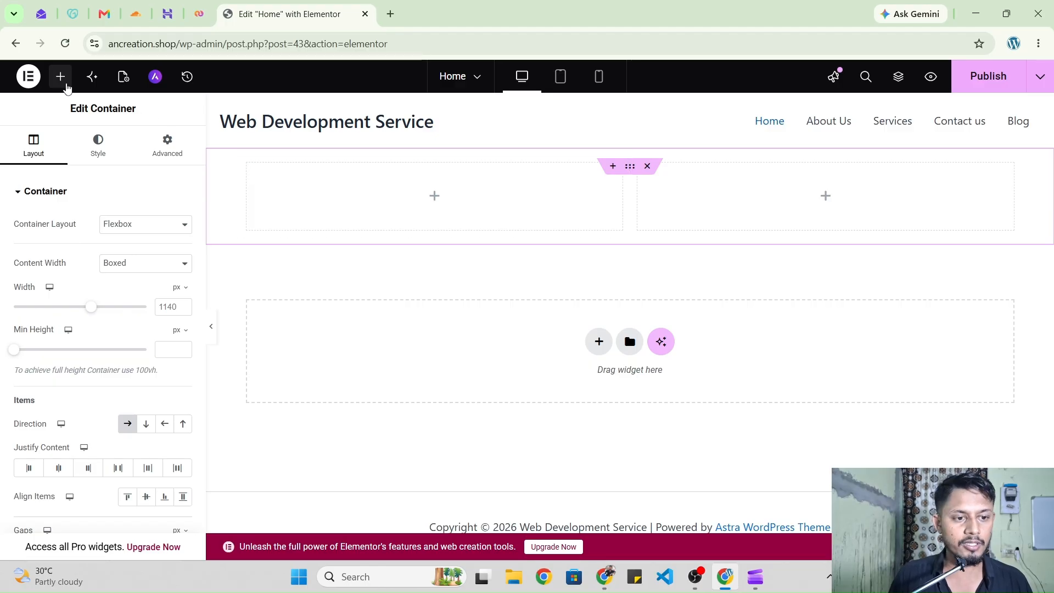
# Place a Heading widget in the first column of the two-column container
pyautogui.click(60, 77)
pyautogui.moveTo(54, 344); pyautogui.dragTo(417, 192)
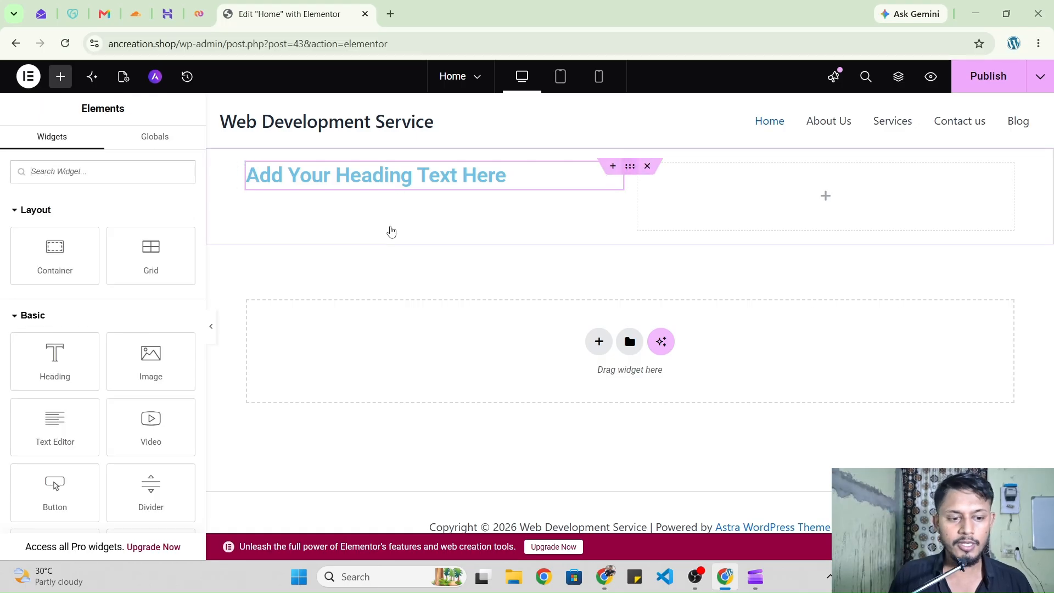
# Set the outer container's content width to Full Width and preview the page without the editing panel
pyautogui.click(466, 222)
pyautogui.click(161, 265)
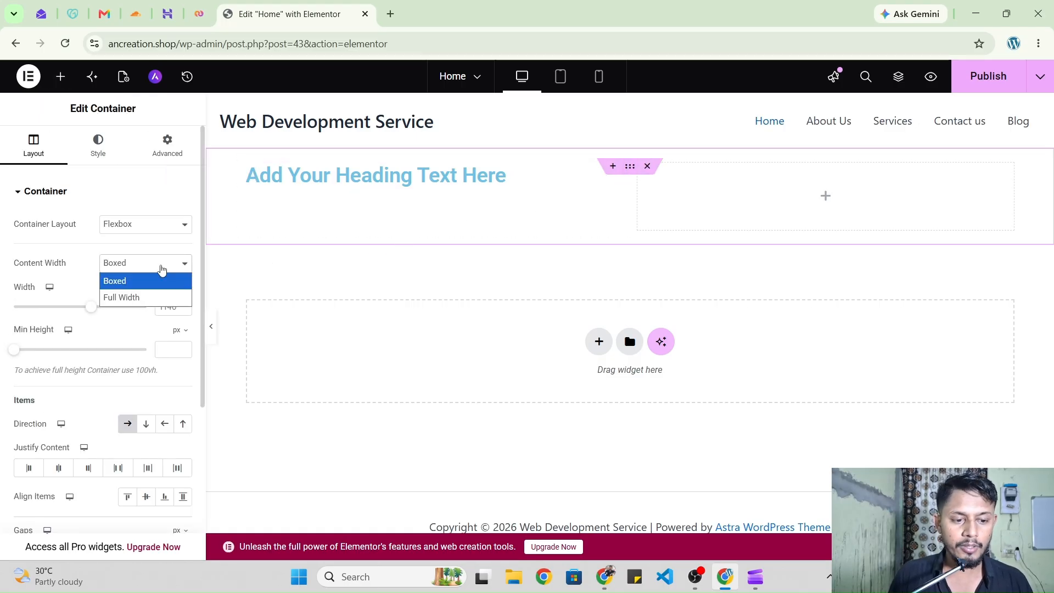
pyautogui.click(138, 298)
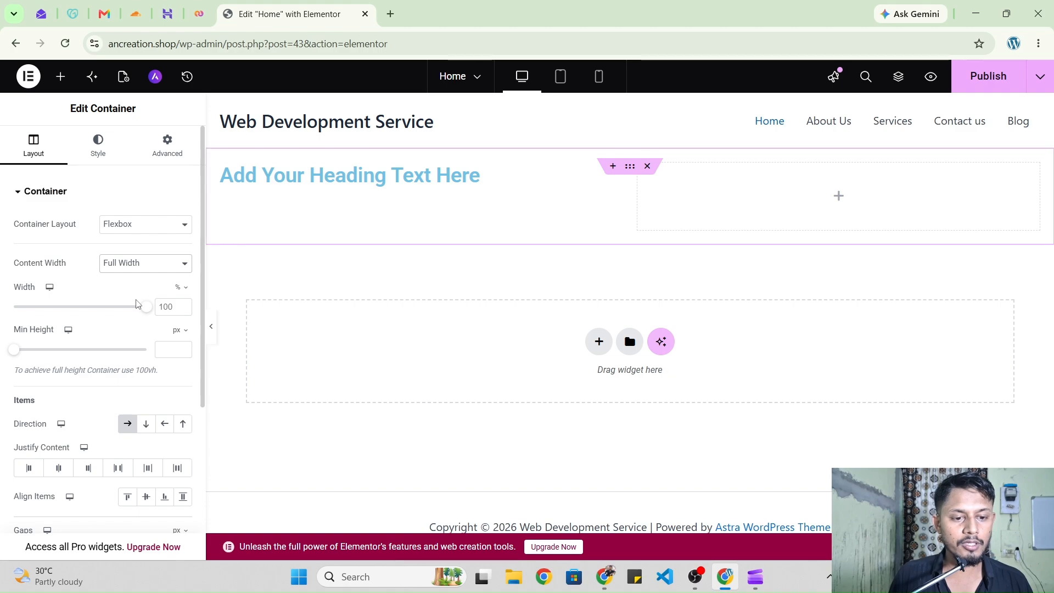
pyautogui.click(212, 328)
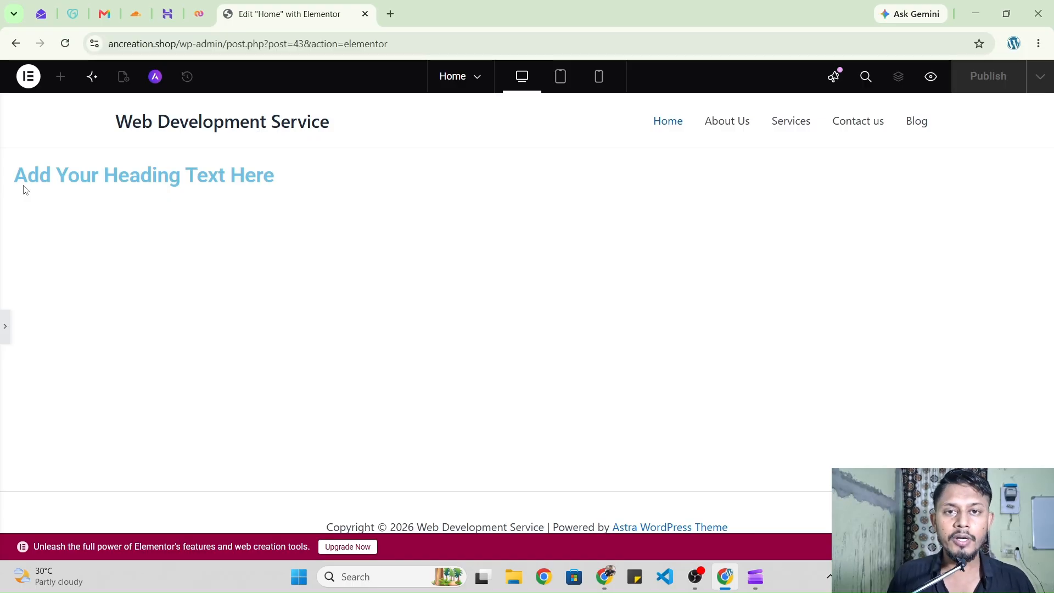
pyautogui.click(4, 328)
# Set the container's content width to Boxed and preview the page without the editing panel
pyautogui.click(144, 264)
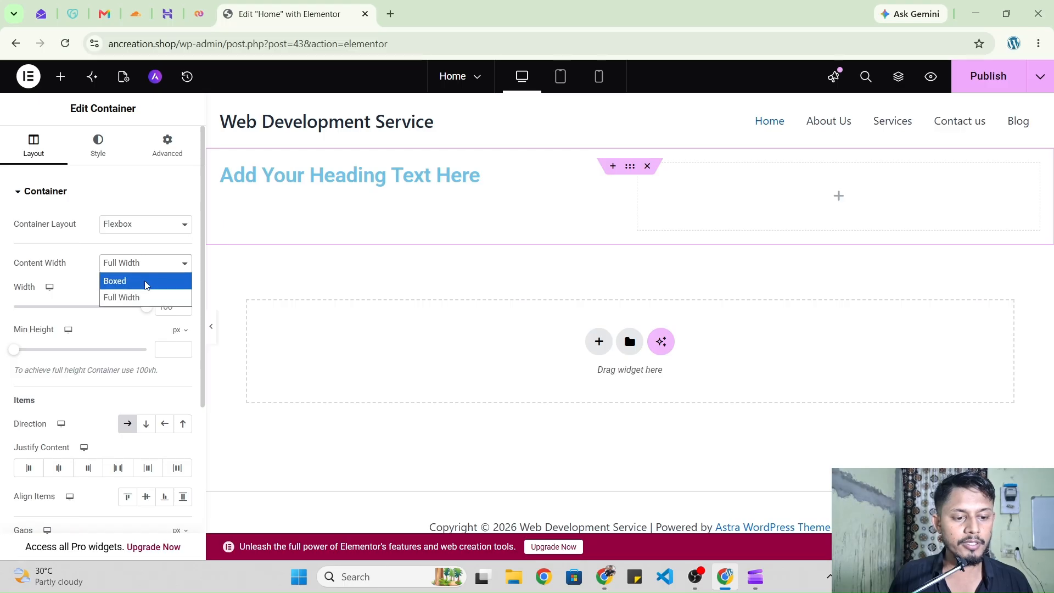
pyautogui.click(146, 280)
pyautogui.click(212, 329)
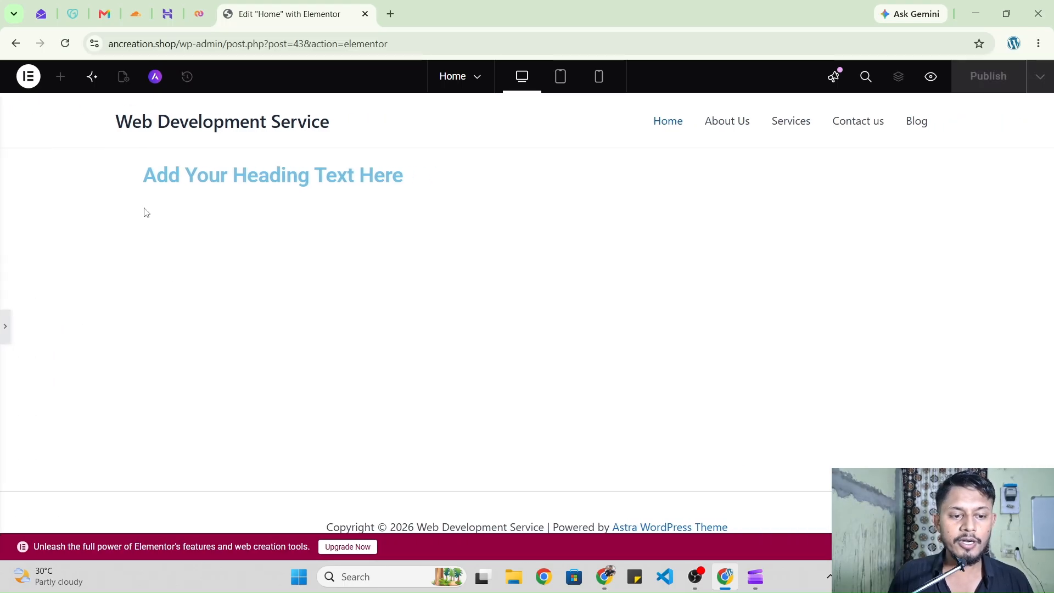
pyautogui.click(7, 327)
# Preview the container with Full Width content once more and return its content width to Boxed
pyautogui.click(126, 264)
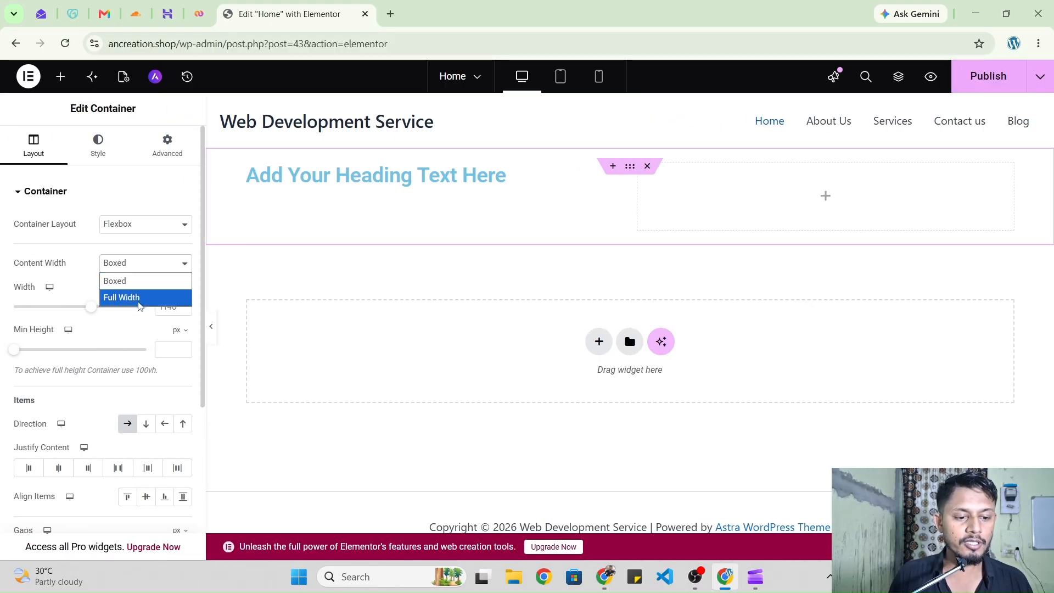
pyautogui.click(139, 297)
pyautogui.click(212, 333)
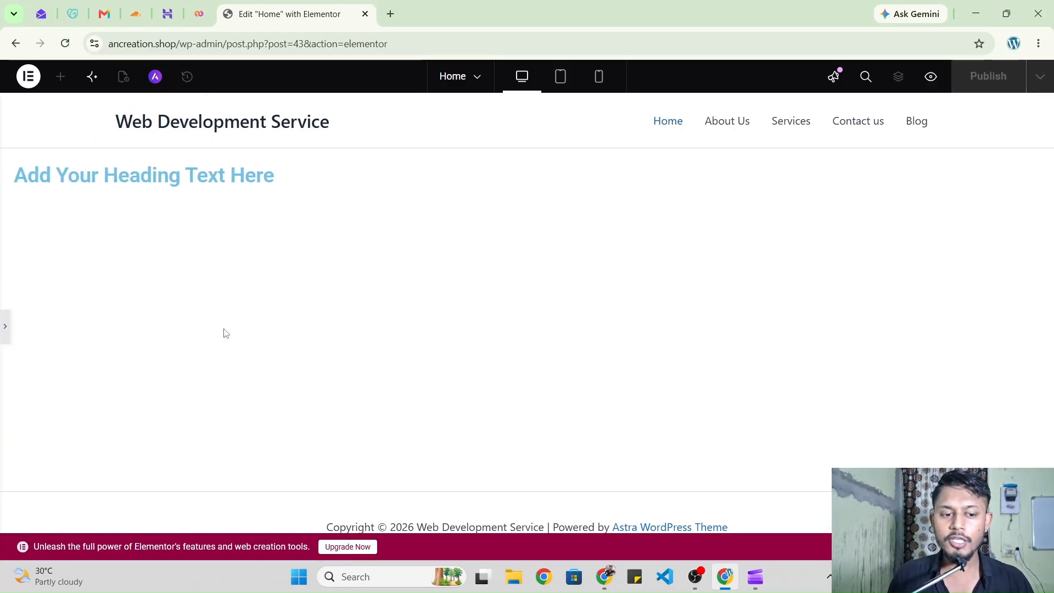
pyautogui.click(6, 327)
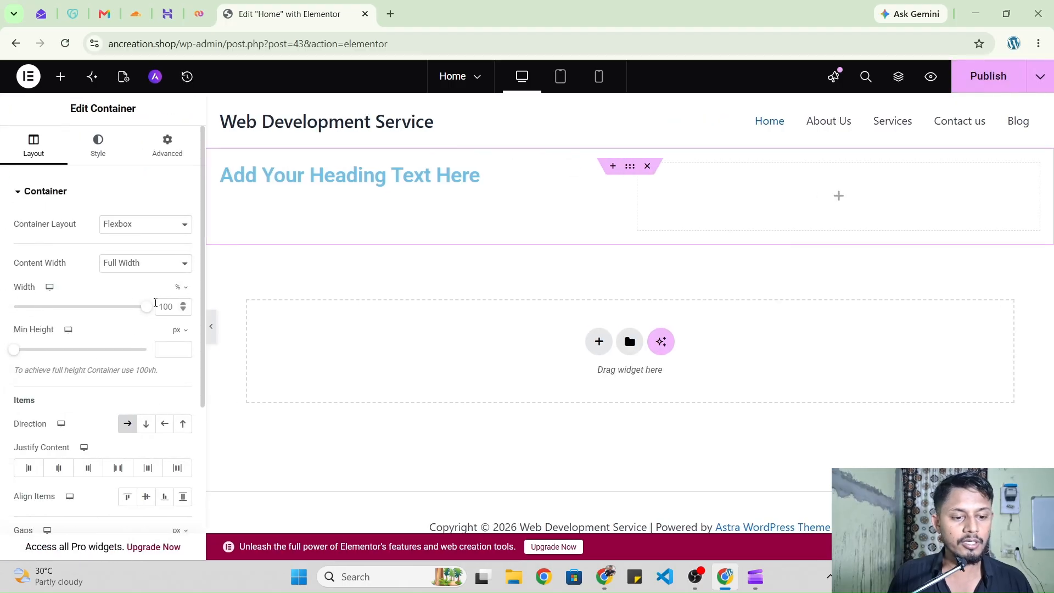
pyautogui.click(142, 264)
pyautogui.click(144, 297)
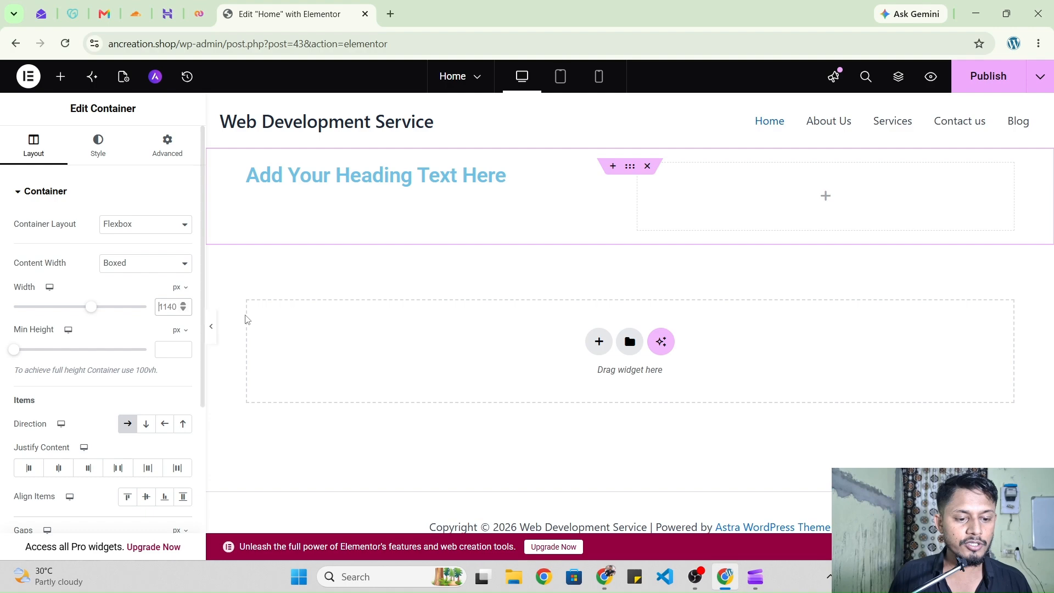
# Set the outer container's boxed content width to 1350 px and preview the page without the editing panel
pyautogui.write('1350')
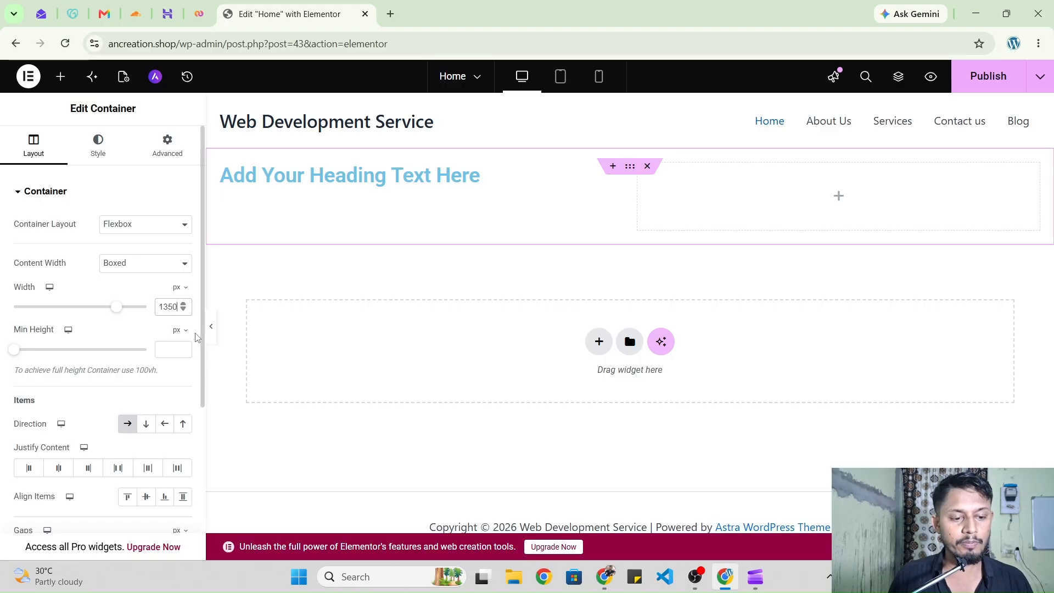
pyautogui.click(212, 327)
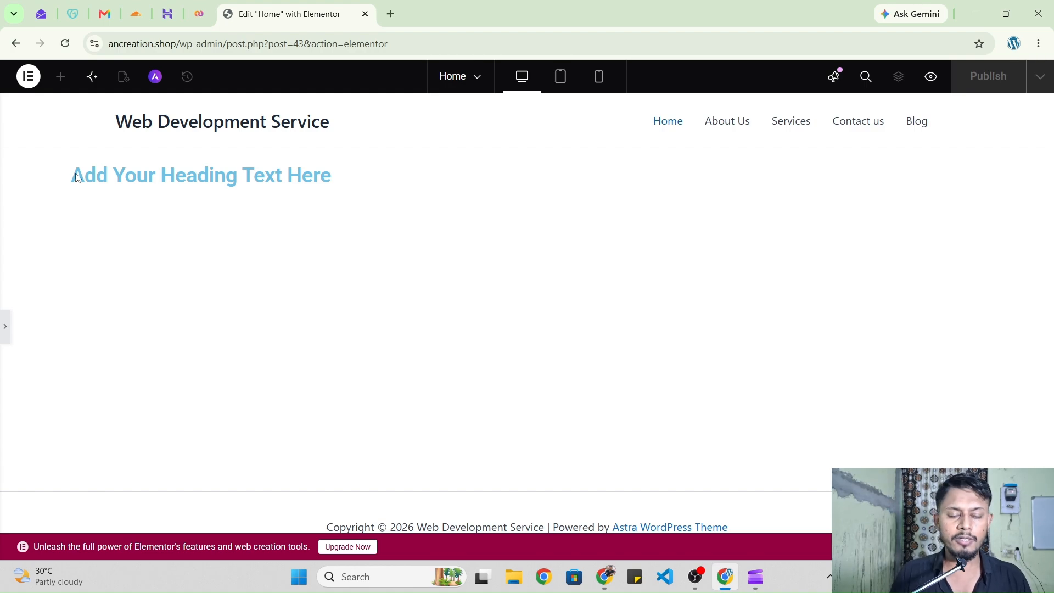
# Search the web for "ecomboost solution.online" in a new browser tab and open the ecomboostsolutions.in website
pyautogui.click(391, 13)
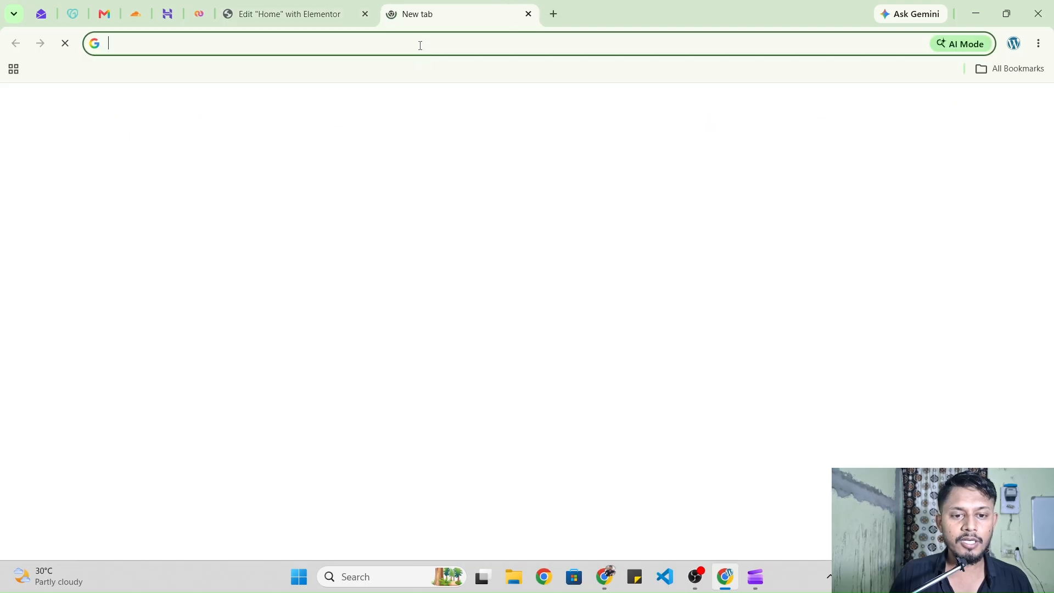
pyautogui.click(421, 44)
pyautogui.write('e')
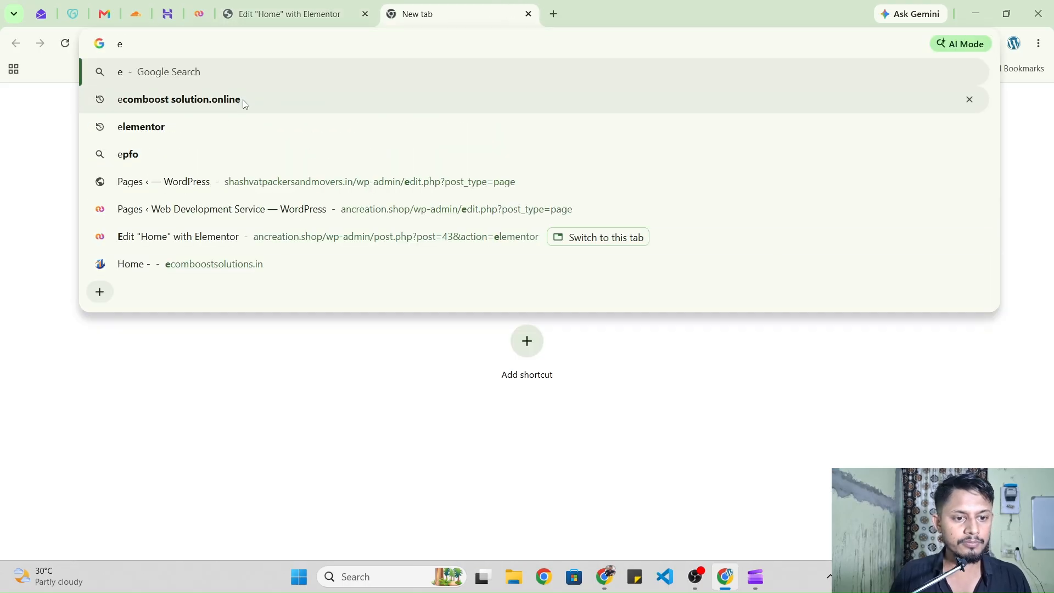
pyautogui.click(243, 100)
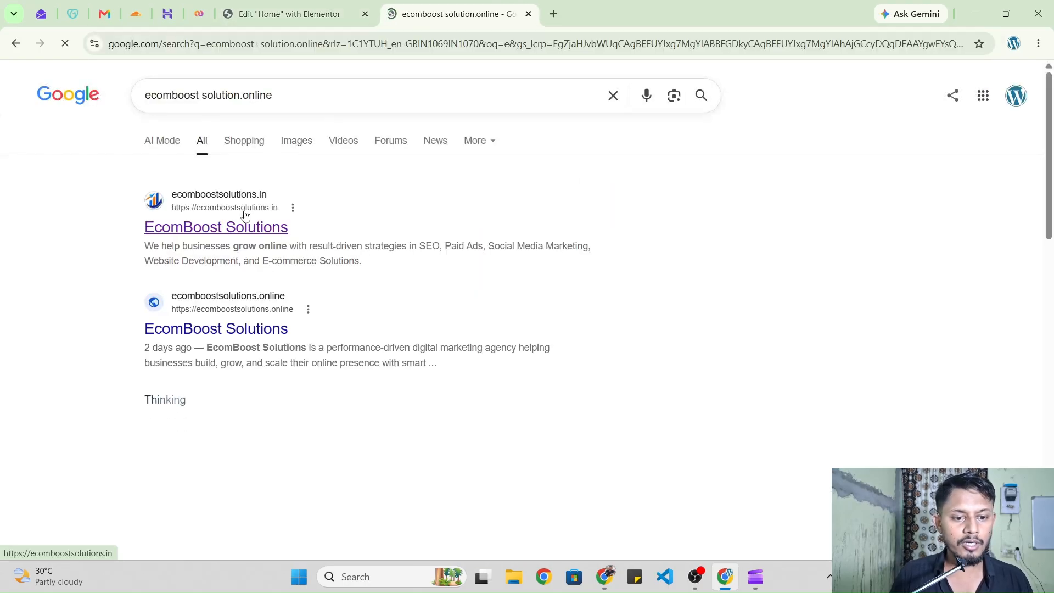
pyautogui.click(247, 216)
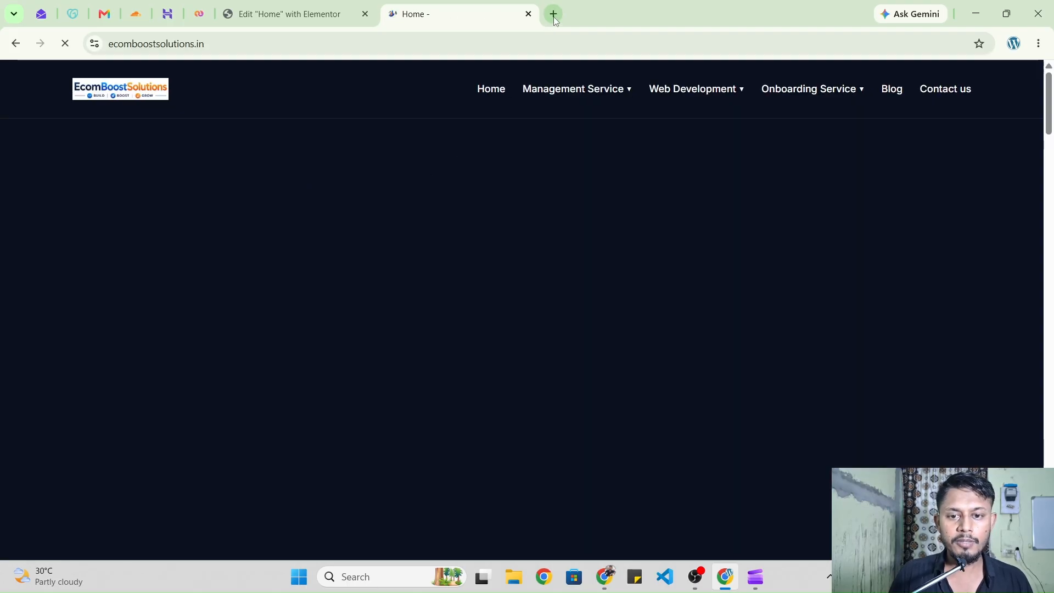
# Repeat the "ecomboost solution.online" search in another browser tab and open the ecomboostsolutions.online website
pyautogui.click(553, 14)
pyautogui.click(545, 43)
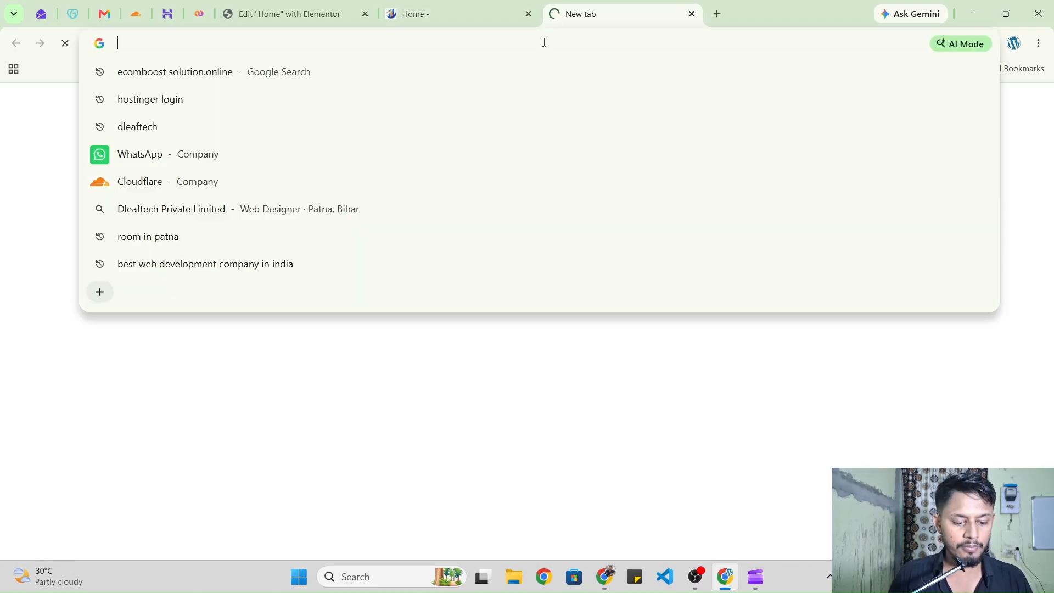
pyautogui.write('ecom')
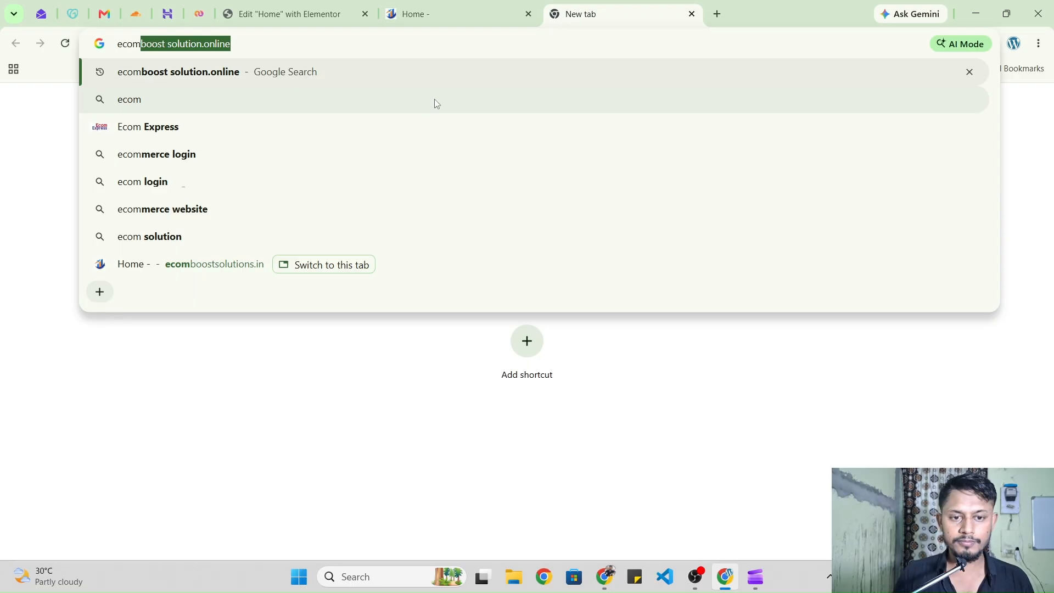
pyautogui.click(420, 44)
pyautogui.press('Return')
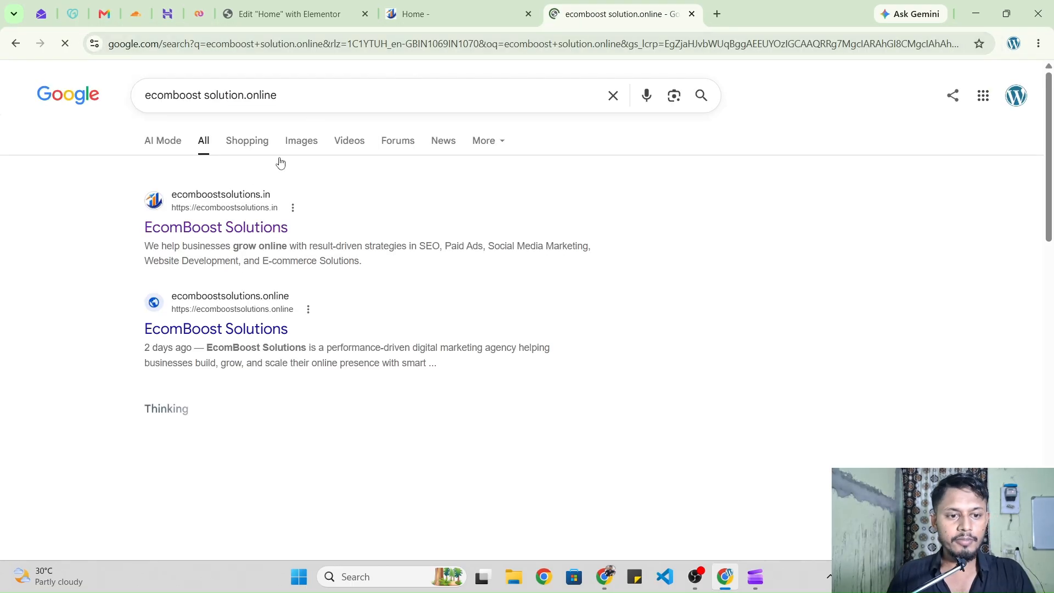
pyautogui.click(262, 301)
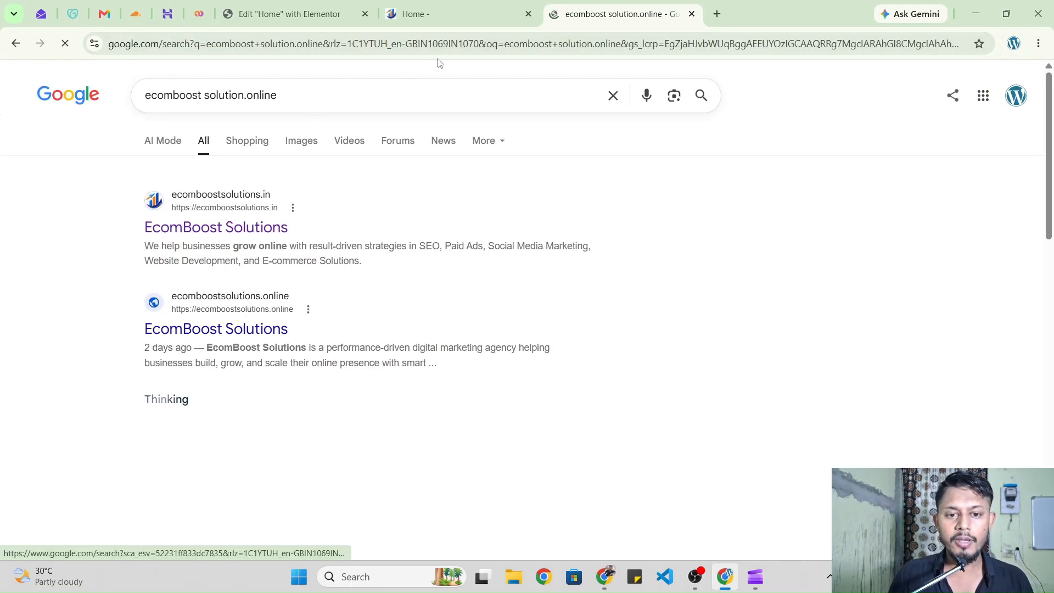
# Compare where the hero content starts on the two EcomBoost websites, and return to the Home page in the Elementor editor
pyautogui.click(448, 14)
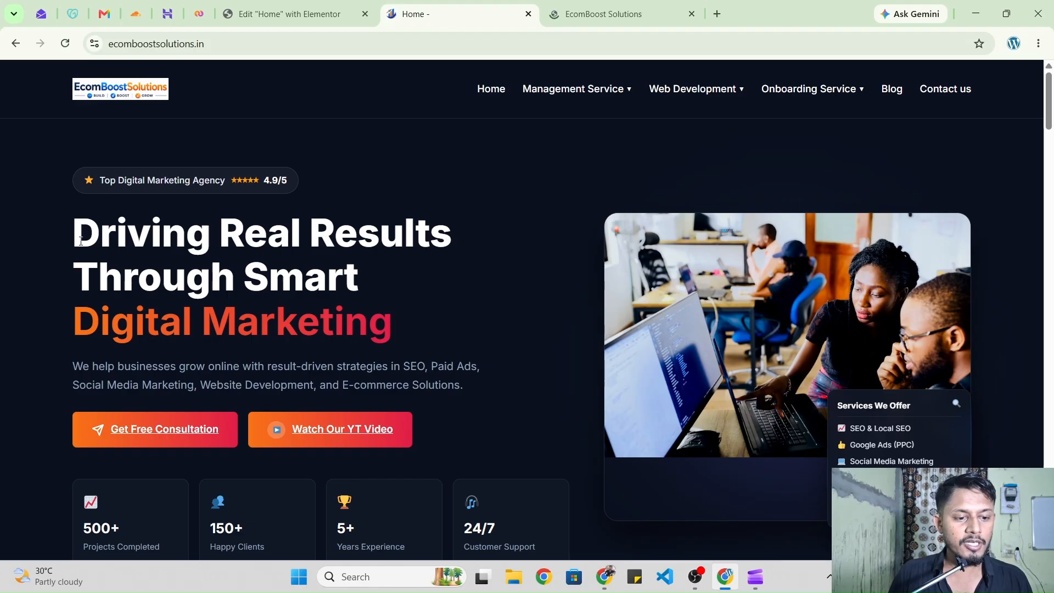
pyautogui.click(604, 13)
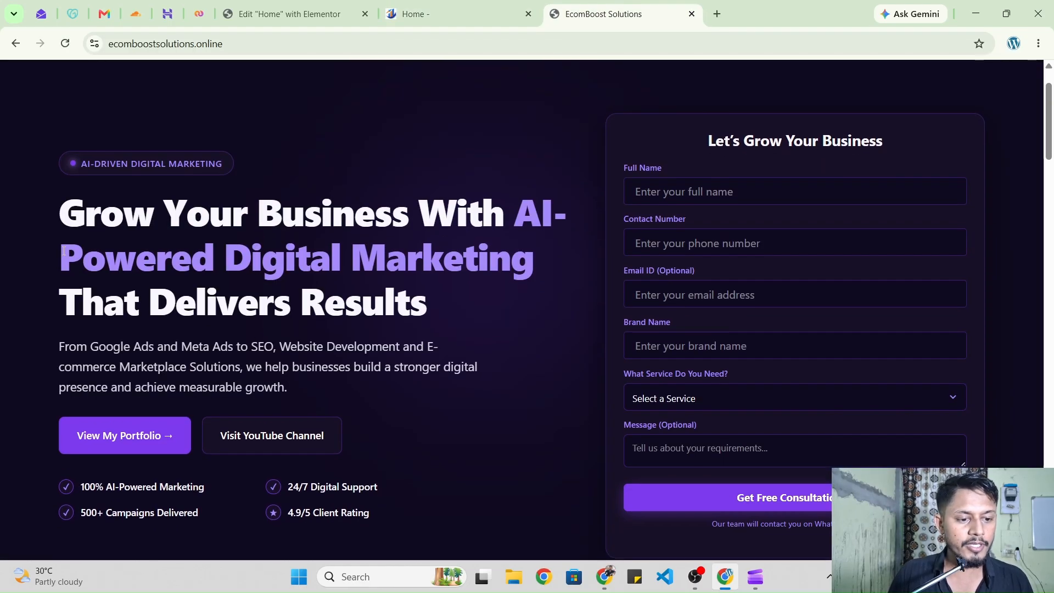
pyautogui.moveTo(64, 251); pyautogui.dragTo(575, 301)
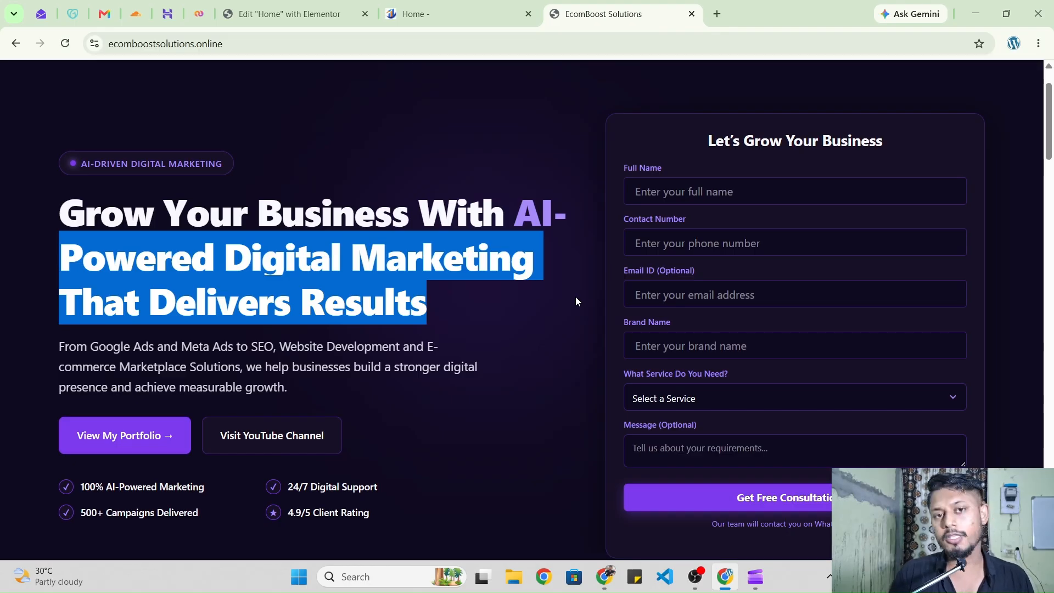
pyautogui.click(307, 12)
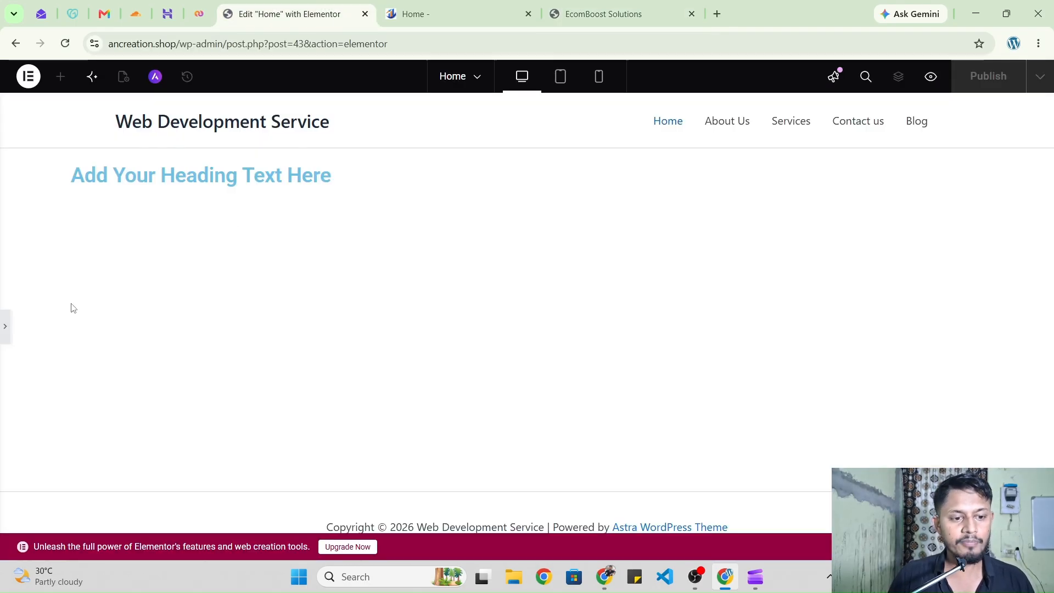
# Bring back the editing panel and set the outer container's minimum height to 300 px
pyautogui.click(2, 328)
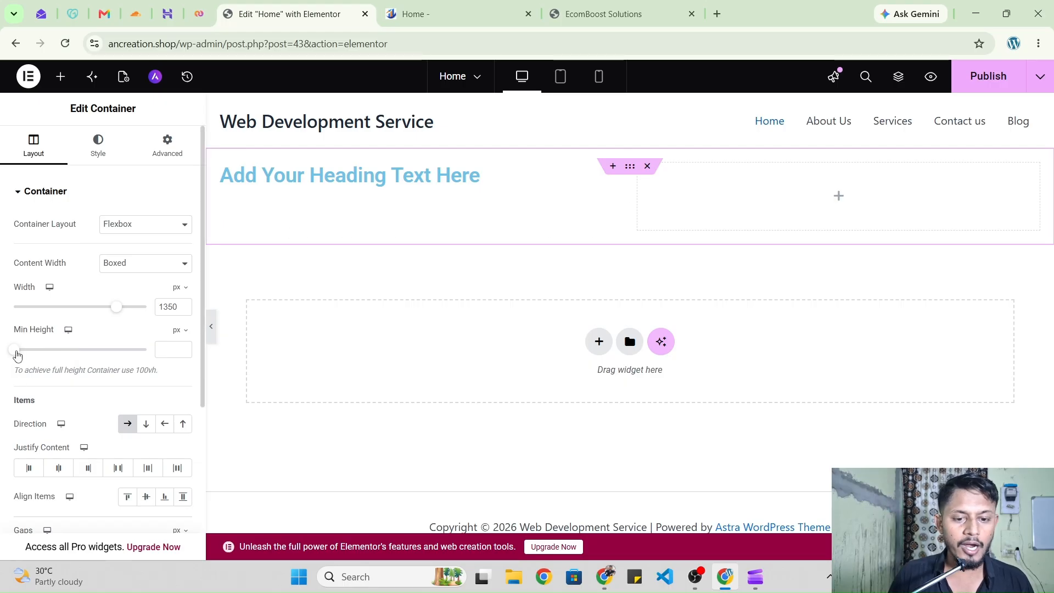
pyautogui.moveTo(16, 351); pyautogui.dragTo(38, 346)
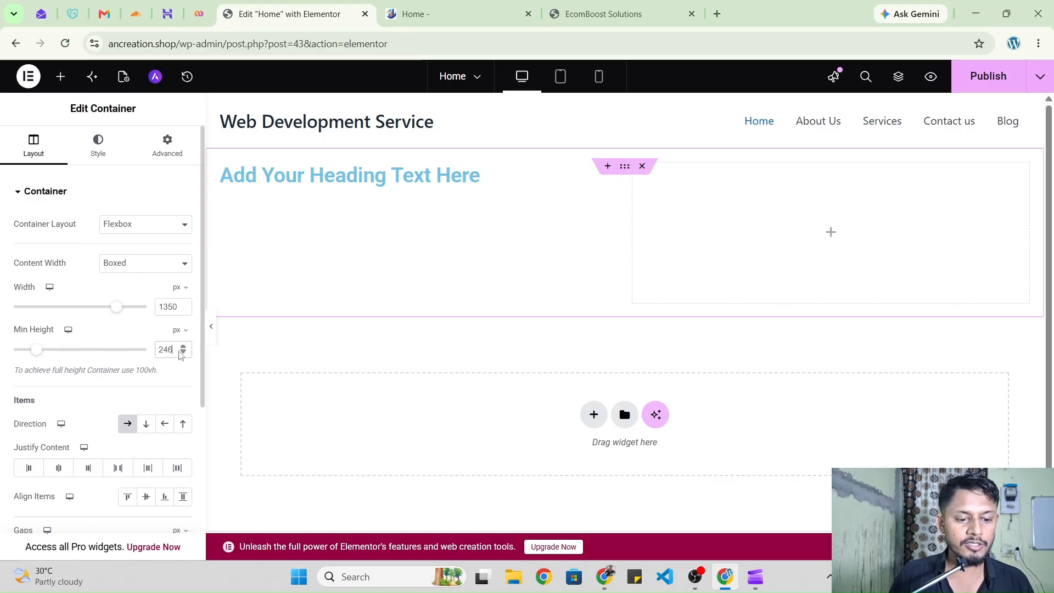
pyautogui.press('BackSpace')
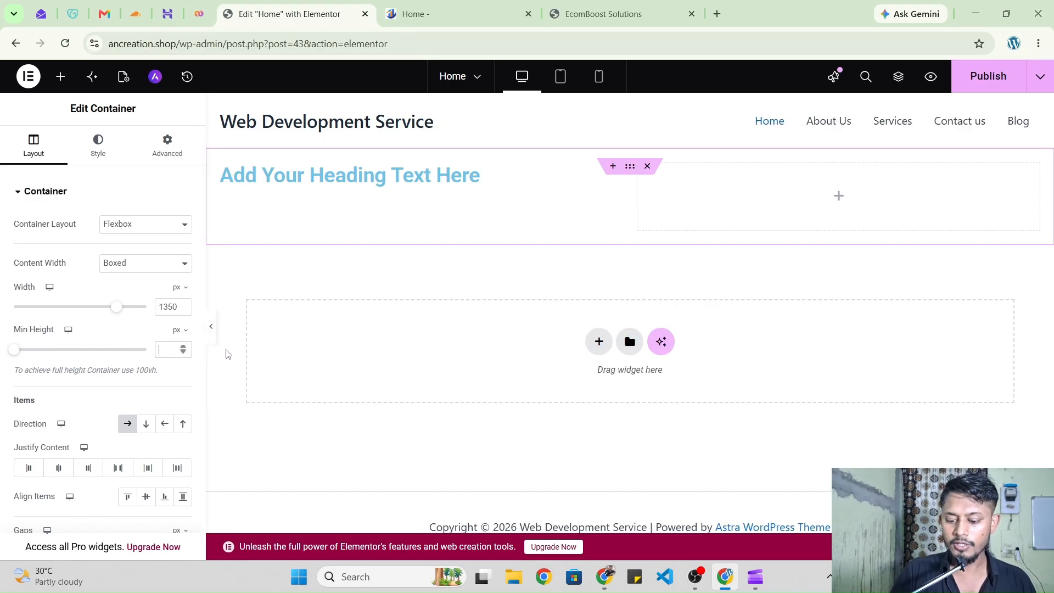
pyautogui.write('300')
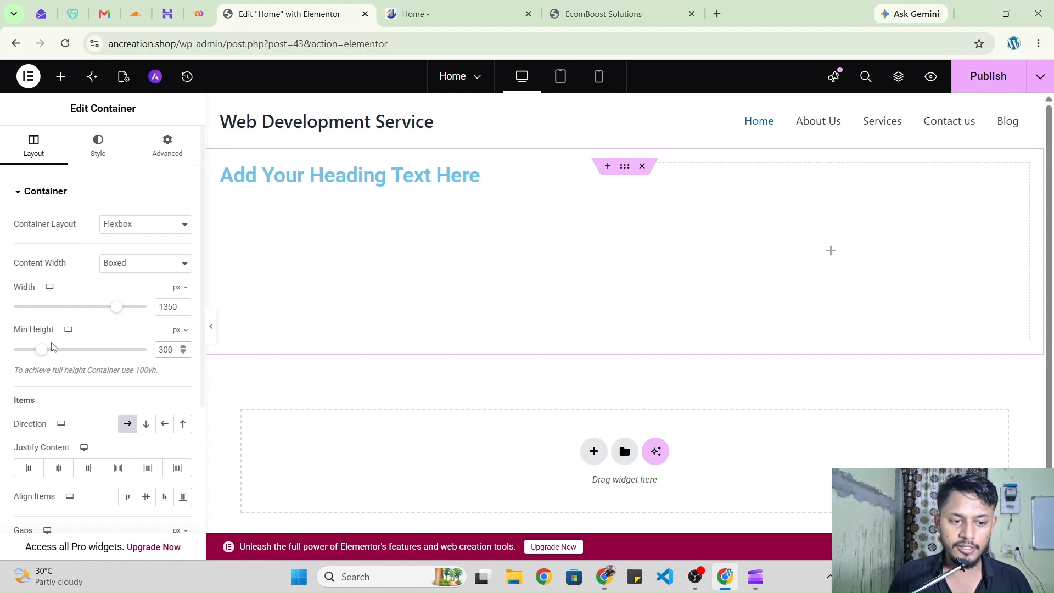
# Switch the outer container's item direction to Column - vertical and back to Row - horizontal
pyautogui.scroll(-2, 112, 296)
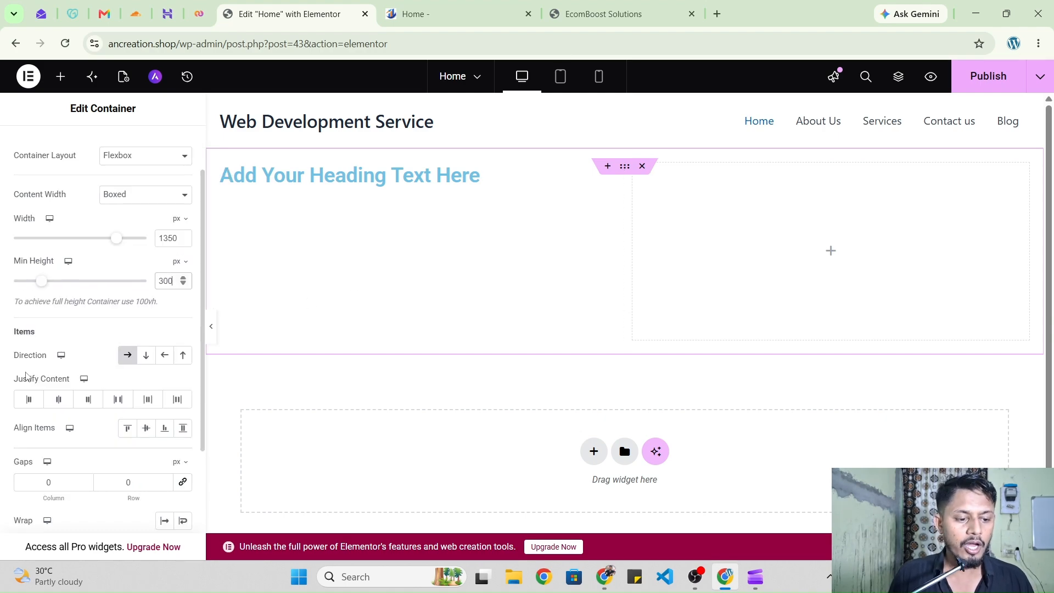
pyautogui.moveTo(15, 365); pyautogui.dragTo(57, 362)
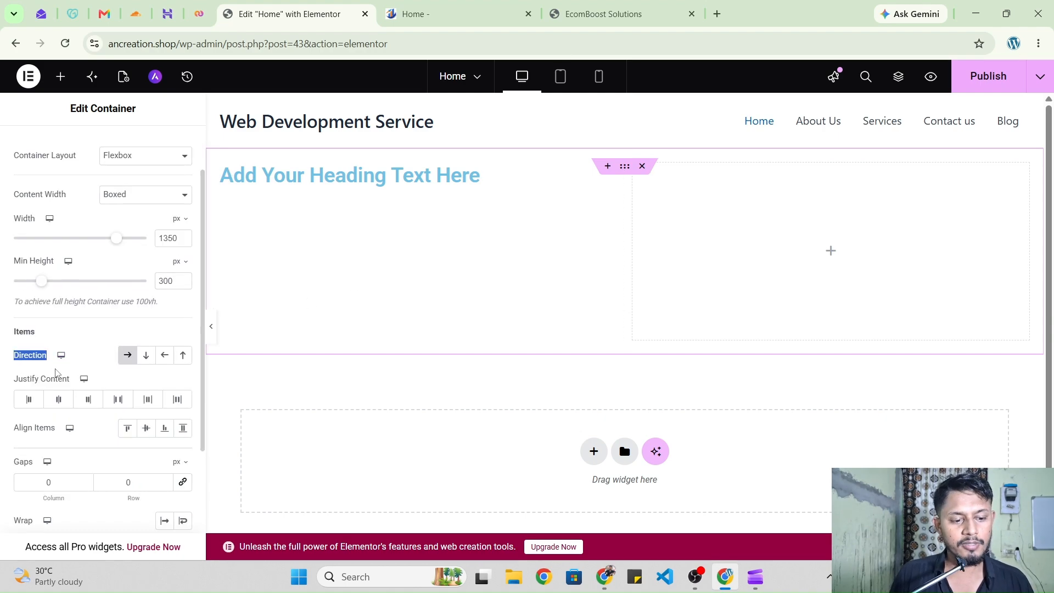
pyautogui.click(58, 374)
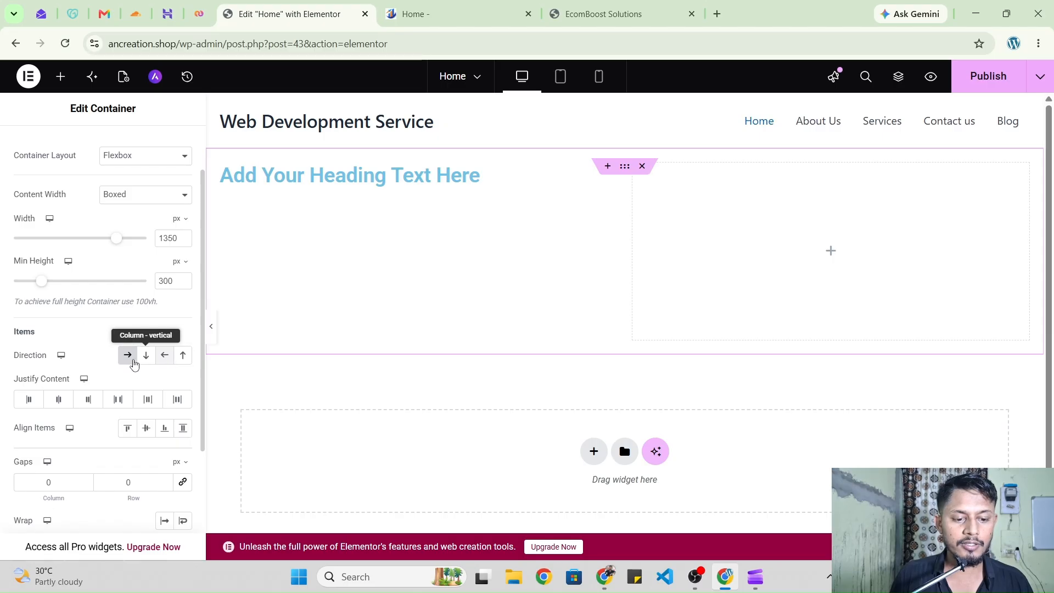
pyautogui.click(145, 356)
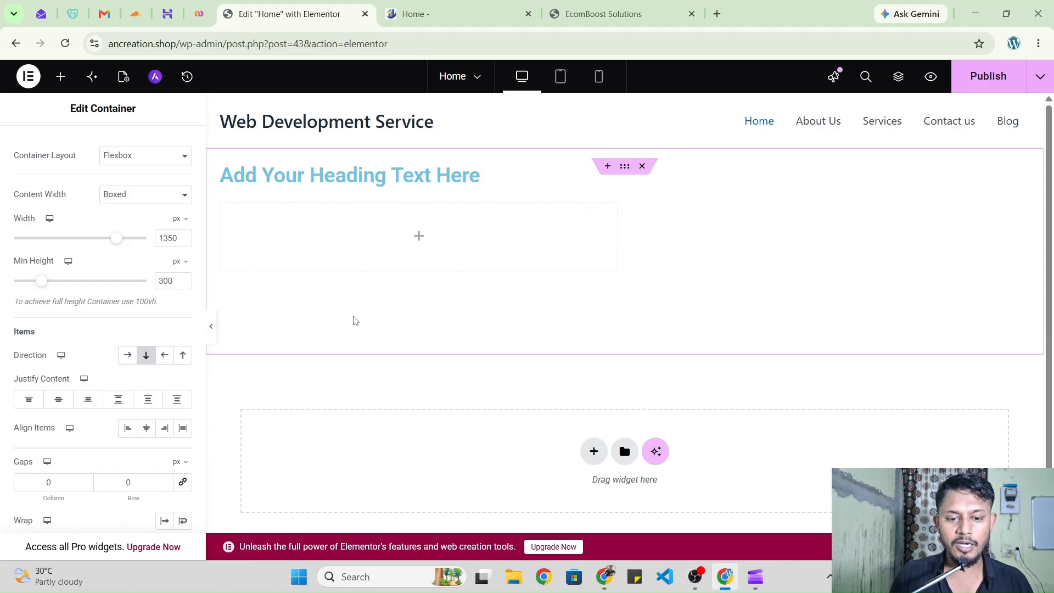
pyautogui.click(128, 355)
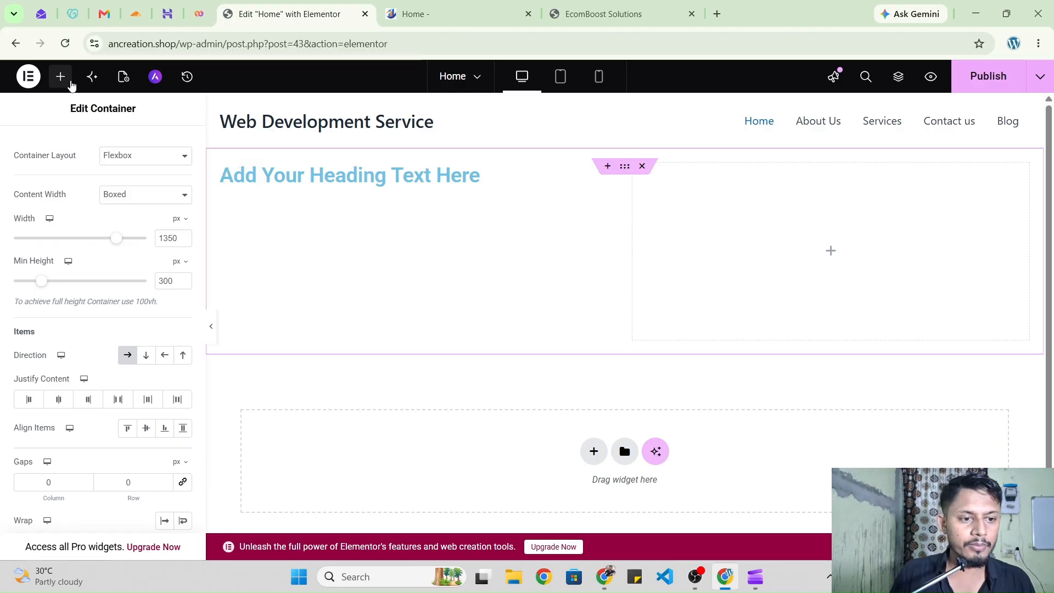
# Place a Heading widget in the empty second column and set its title to a first name followed by "demo"
pyautogui.click(61, 76)
pyautogui.moveTo(55, 359); pyautogui.dragTo(718, 267)
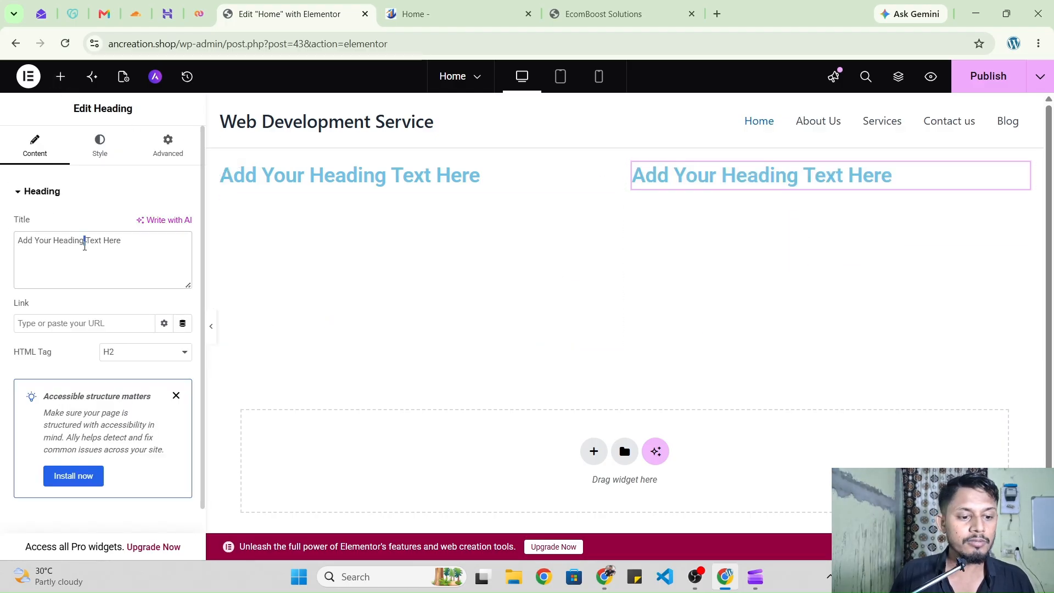
pyautogui.tripleClick(85, 245)
pyautogui.write('sant')
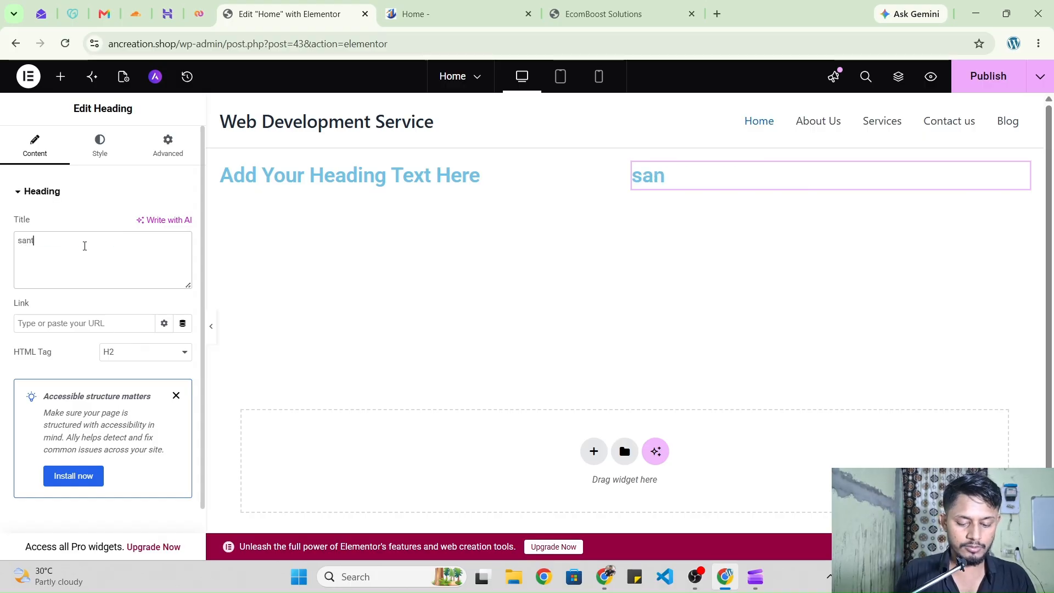
pyautogui.write('osh de')
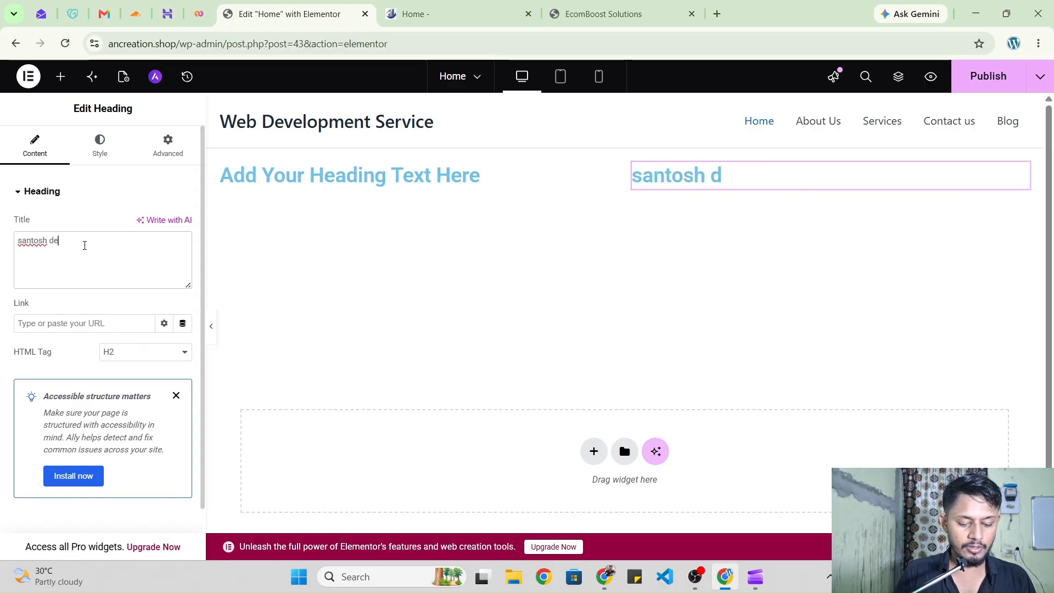
pyautogui.write('mo')
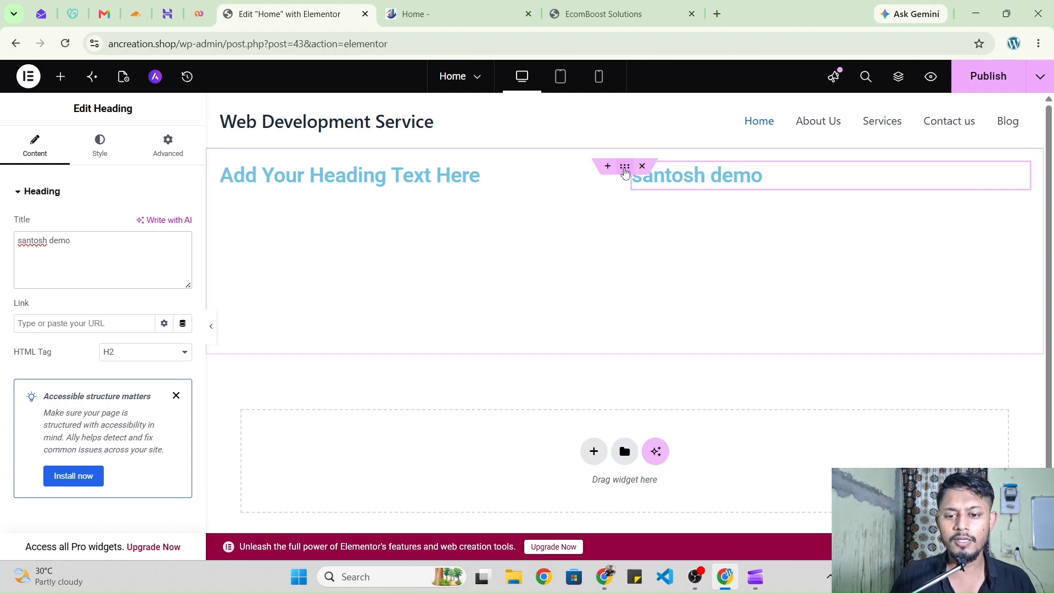
# Try the Column - vertical and Row - reversed directions on the outer container with both headings, and restore Row - horizontal
pyautogui.click(625, 165)
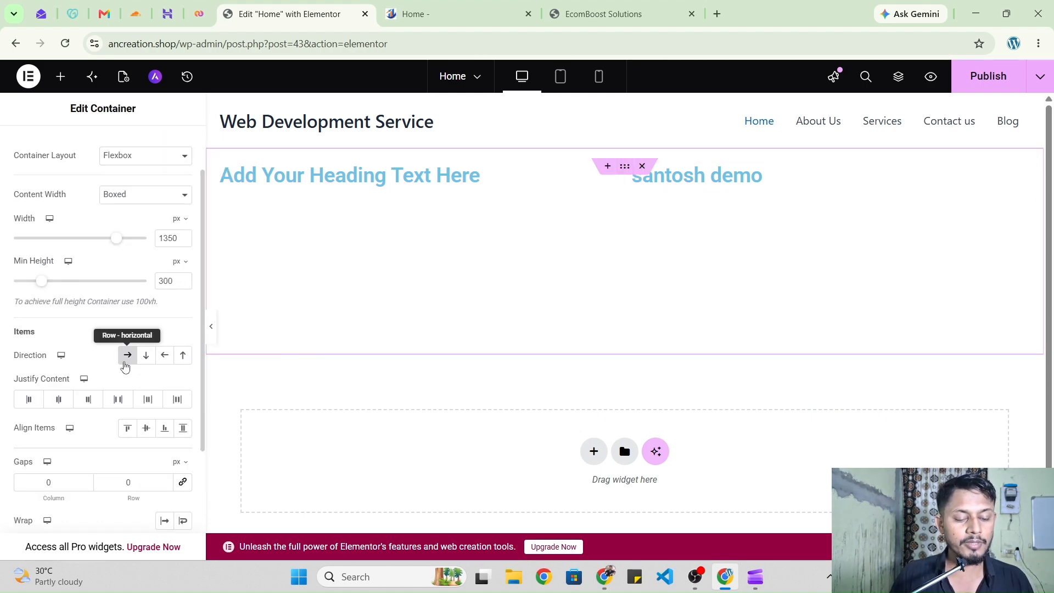
pyautogui.click(145, 355)
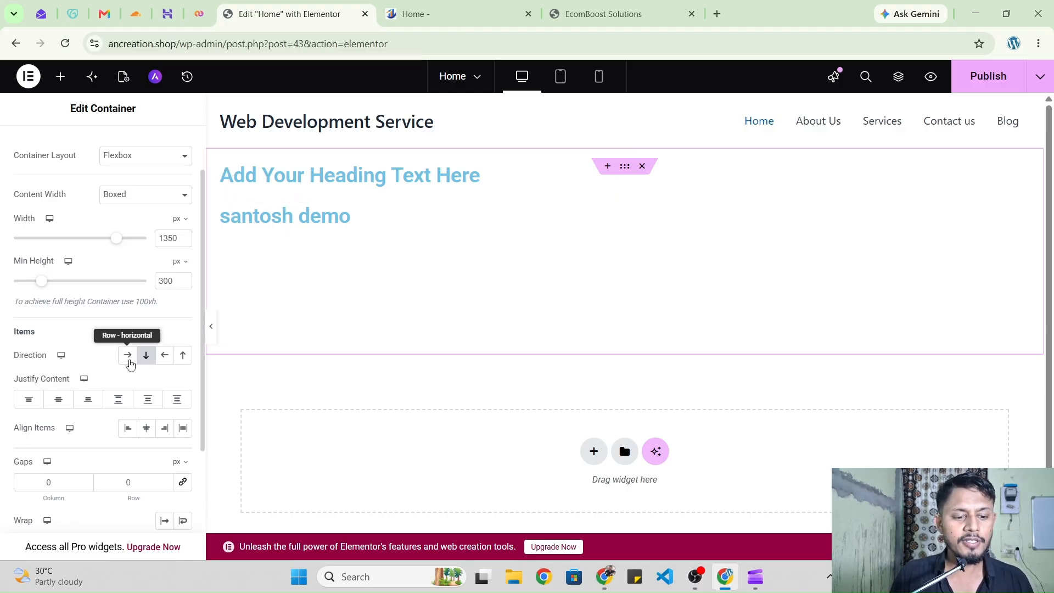
pyautogui.click(128, 355)
pyautogui.click(164, 357)
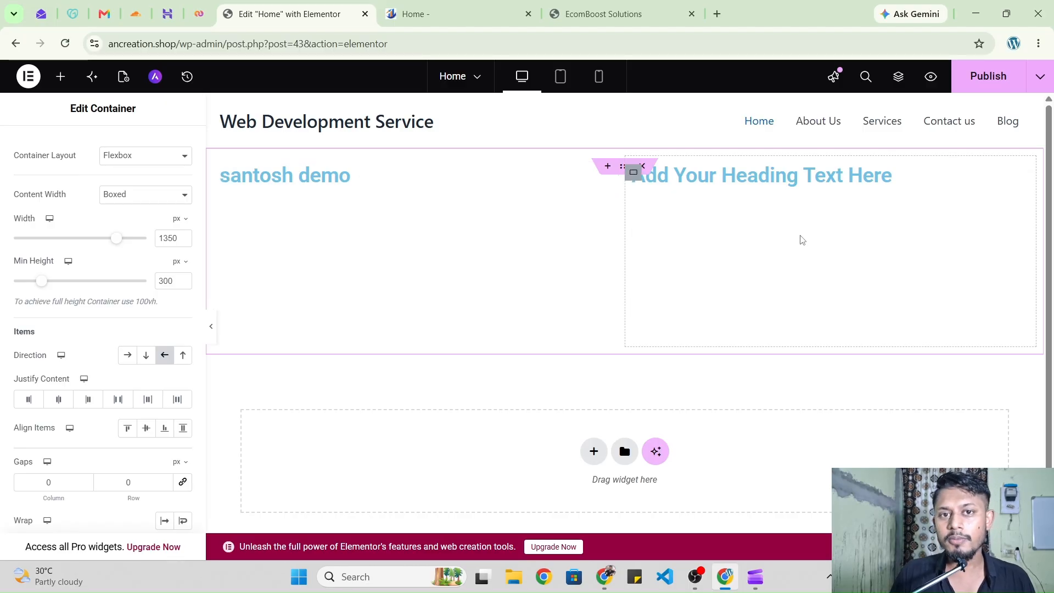
pyautogui.click(162, 358)
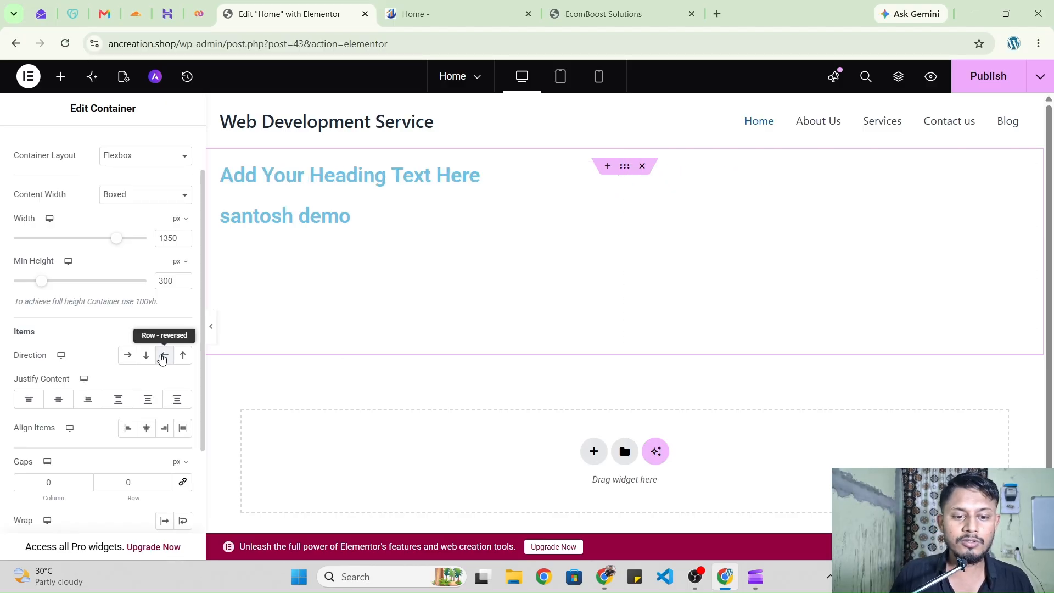
pyautogui.click(128, 357)
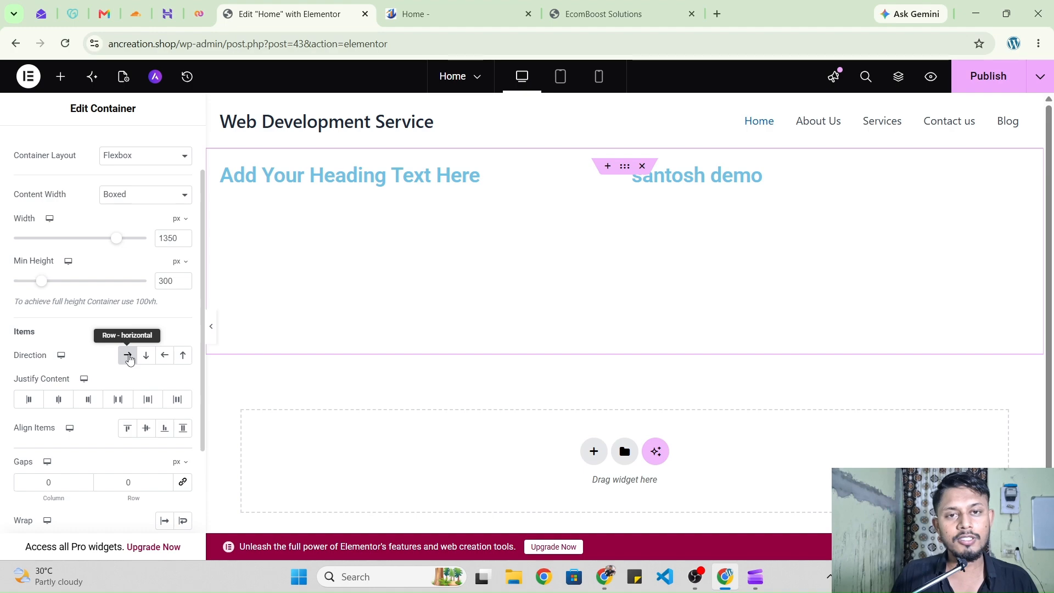
# Set the outer container's Justify Content to Start and open the first column's heading for editing
pyautogui.scroll(-1, 130, 376)
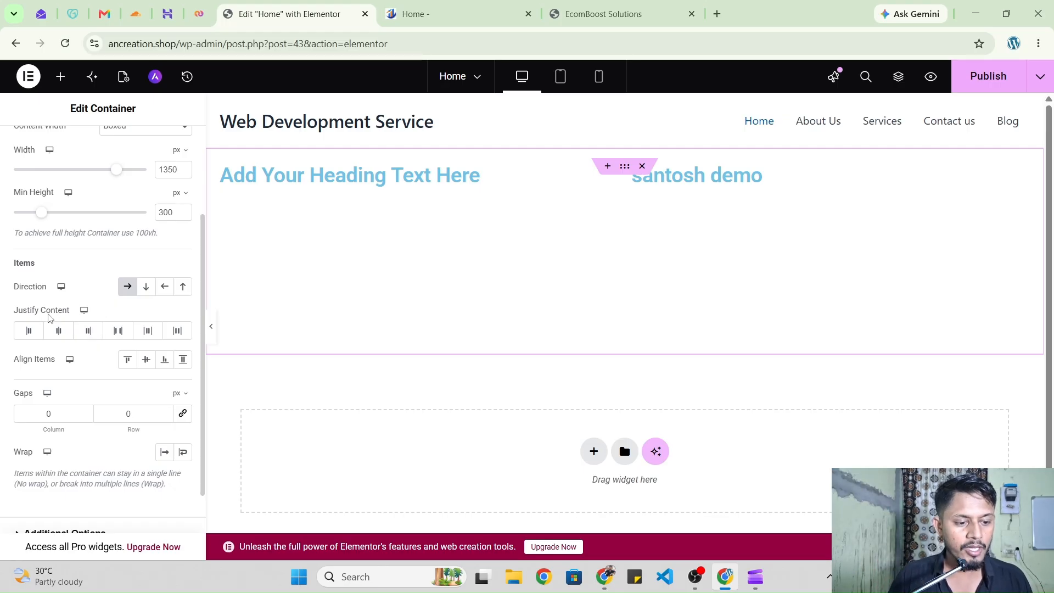
pyautogui.click(29, 330)
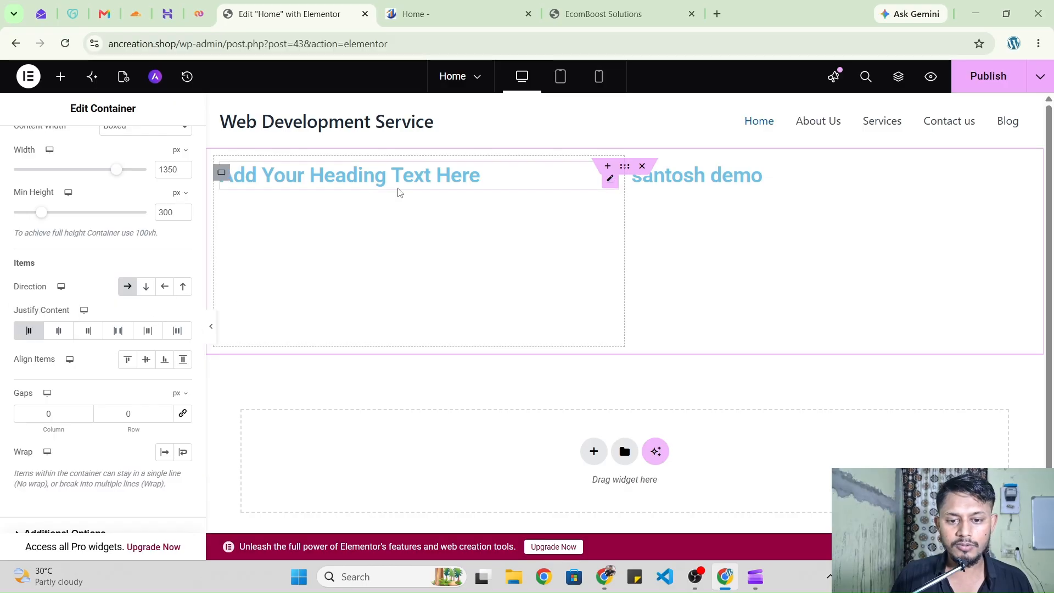
pyautogui.click(608, 179)
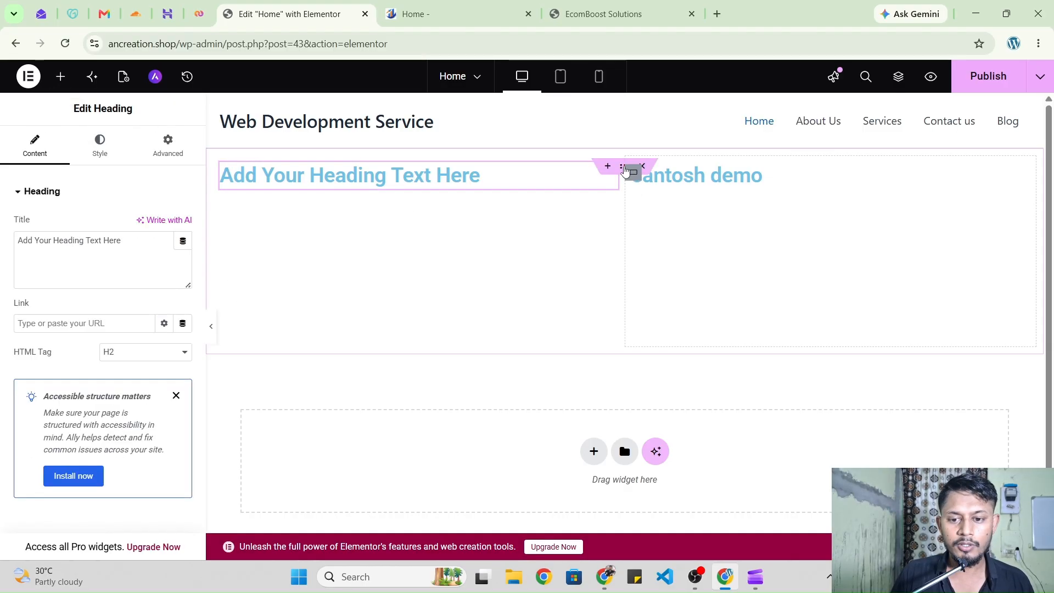
# Try the Center, End, Space Between, Space Around and Space Evenly Justify Content options on the first column's container, finishing on Center
pyautogui.click(625, 165)
pyautogui.click(222, 175)
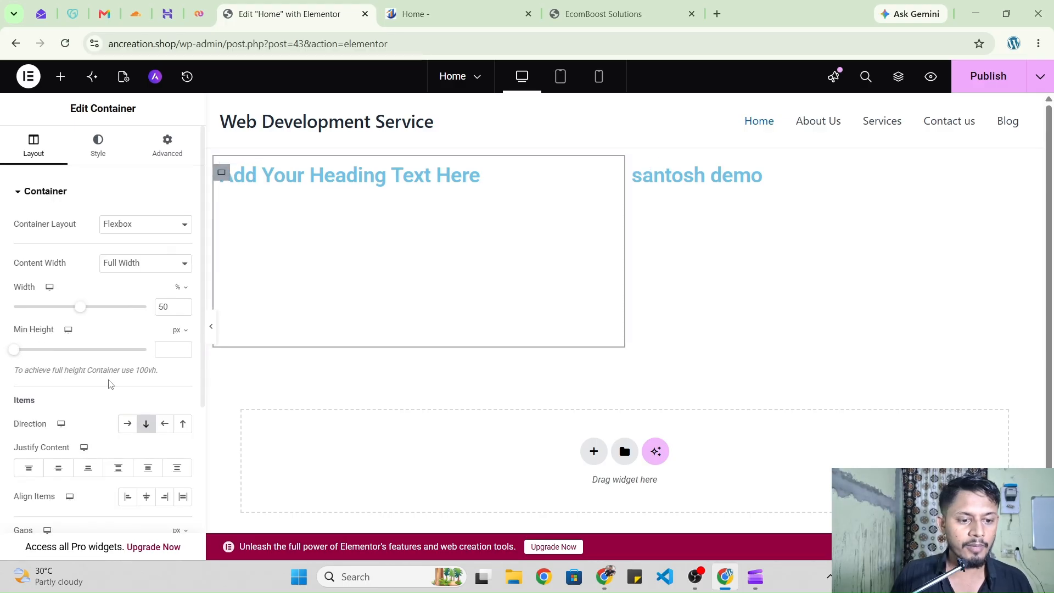
pyautogui.scroll(-3, 110, 390)
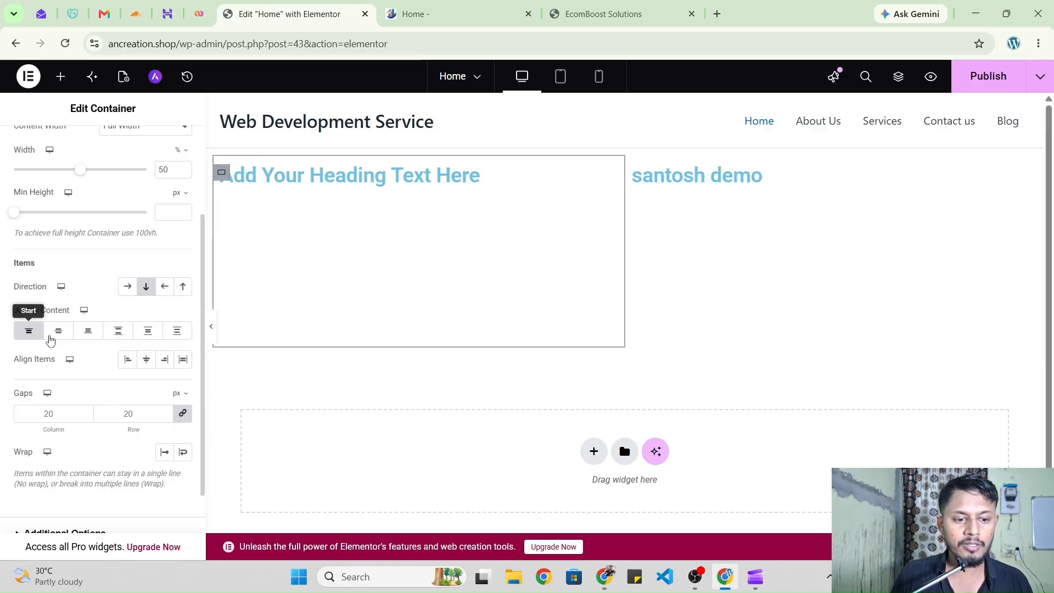
pyautogui.click(59, 336)
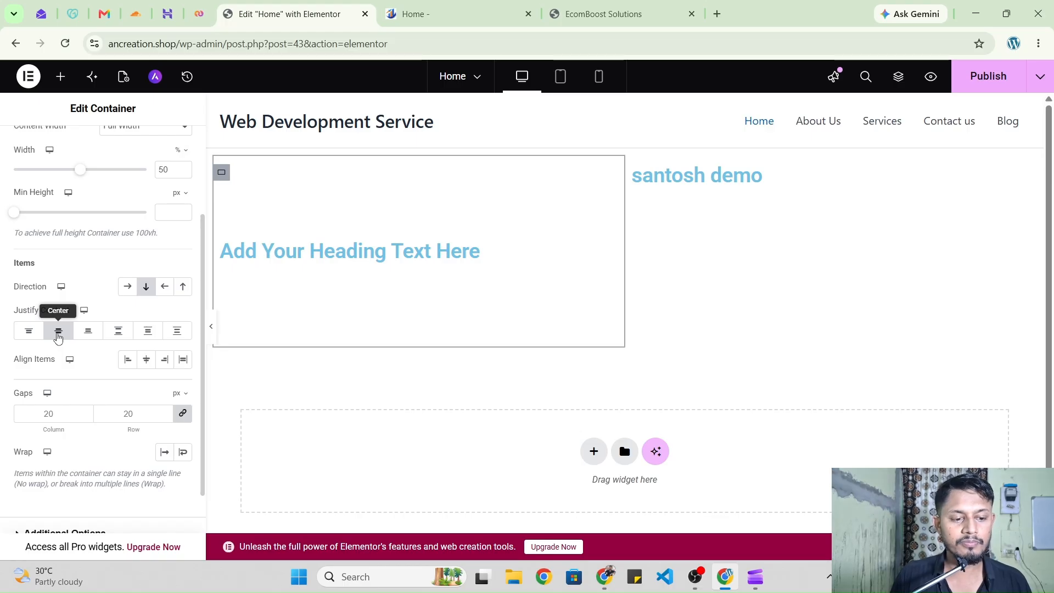
pyautogui.click(87, 333)
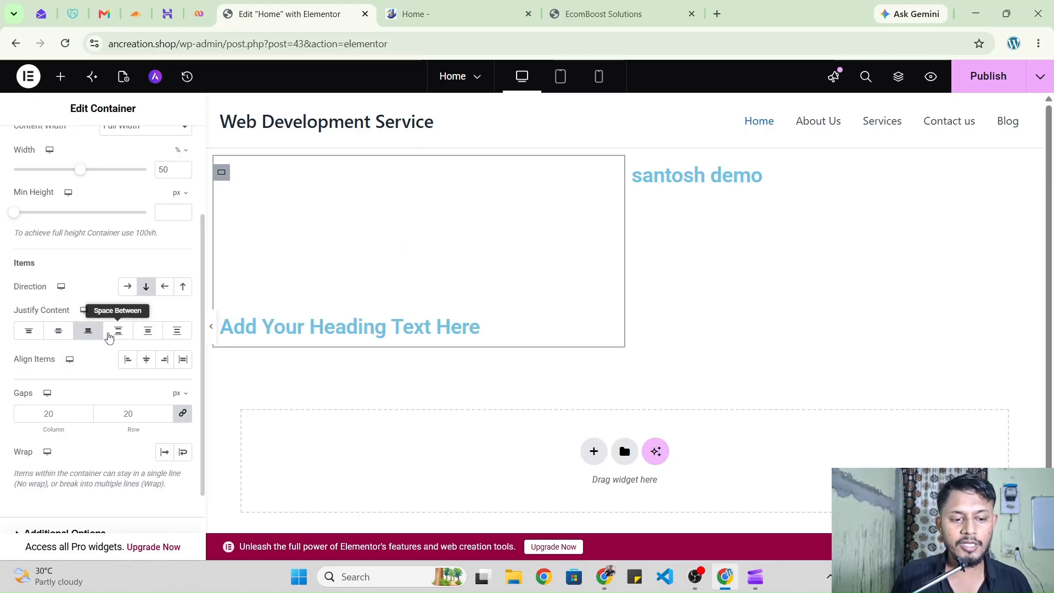
pyautogui.click(118, 336)
pyautogui.click(148, 332)
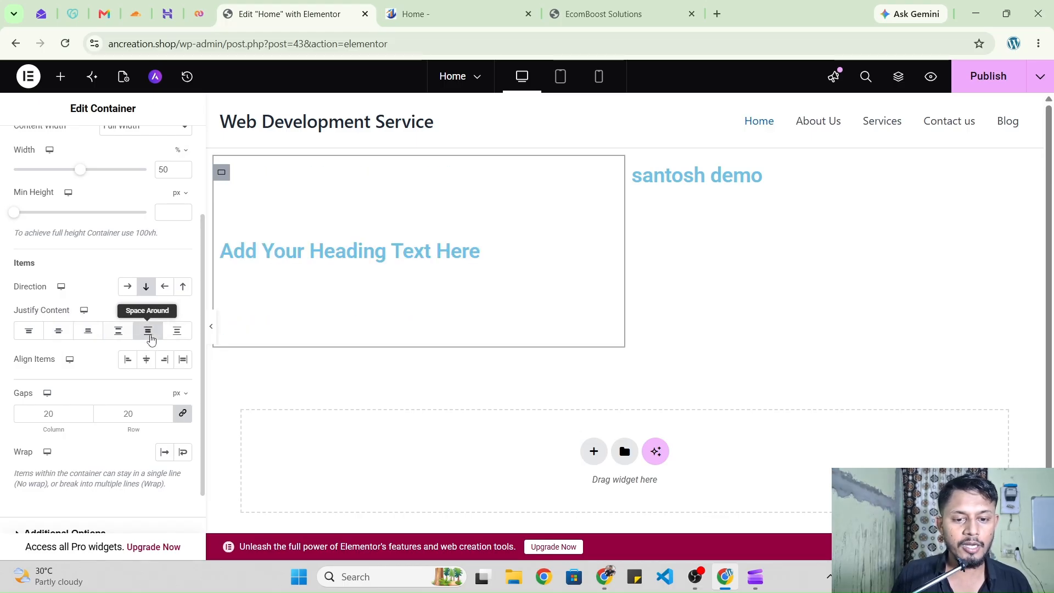
pyautogui.click(166, 334)
pyautogui.click(59, 335)
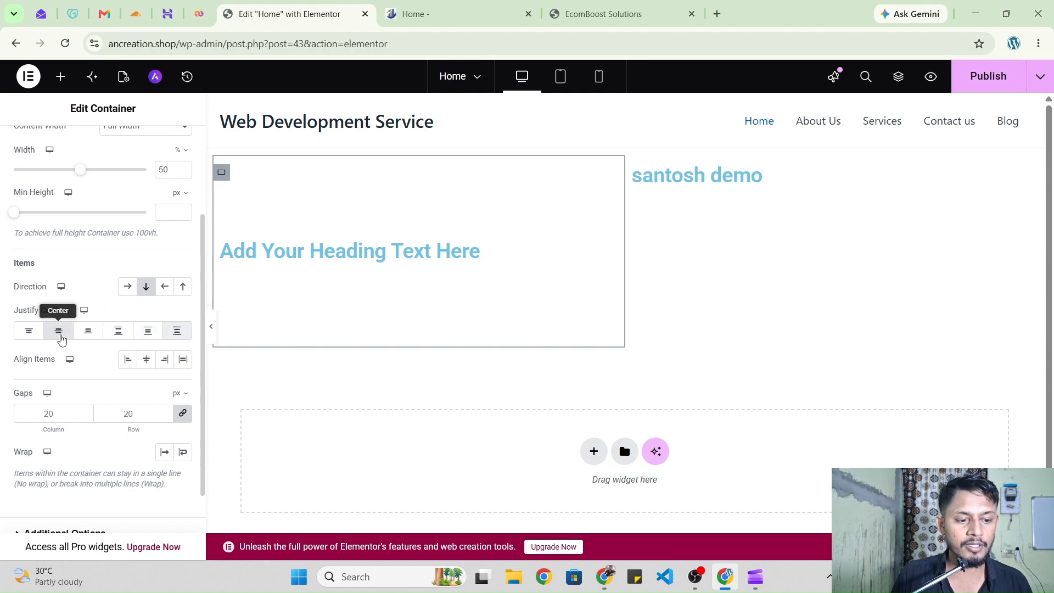
# Try the Center, End and Stretch Align Items options on the first column's container and finish on Center
pyautogui.click(147, 363)
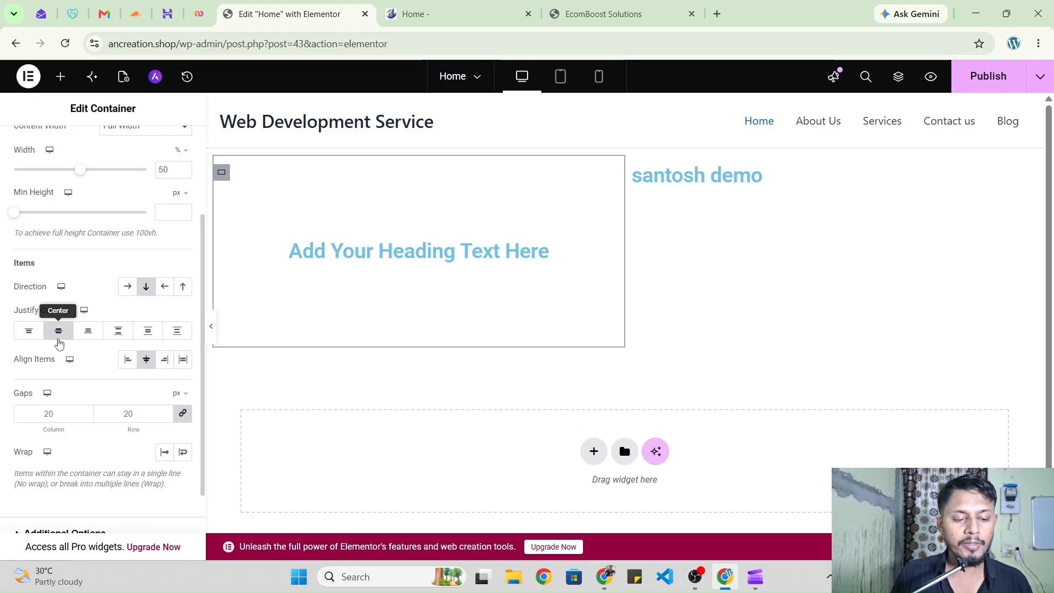
pyautogui.tripleClick(33, 362)
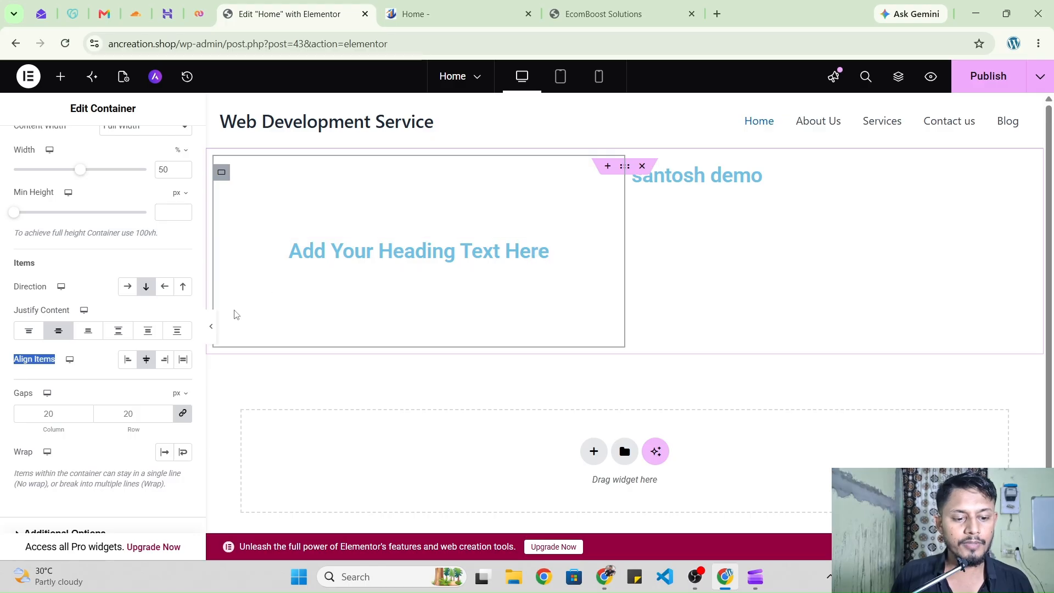
pyautogui.click(166, 361)
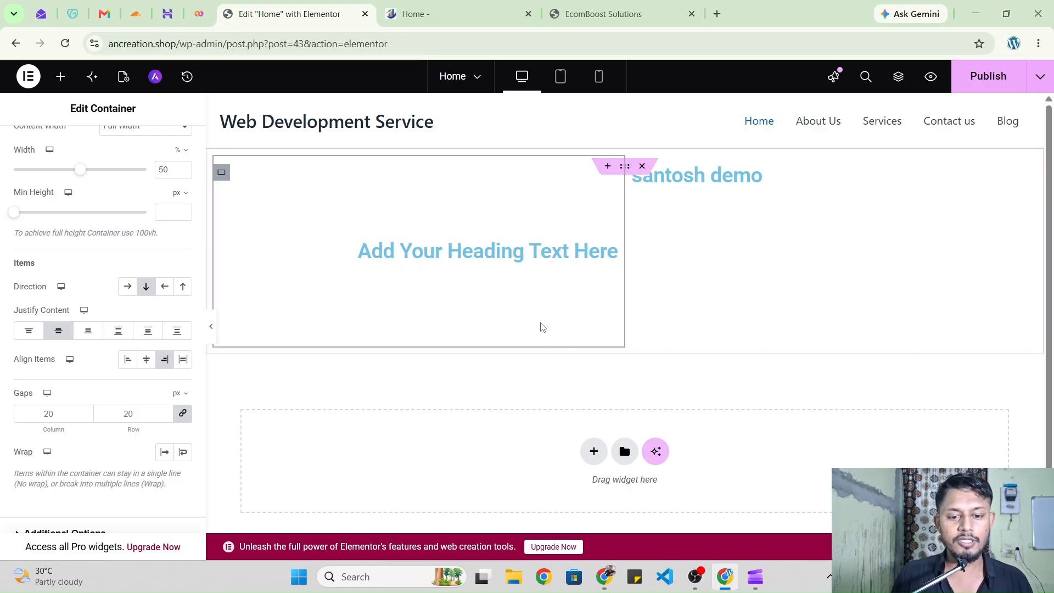
pyautogui.click(184, 360)
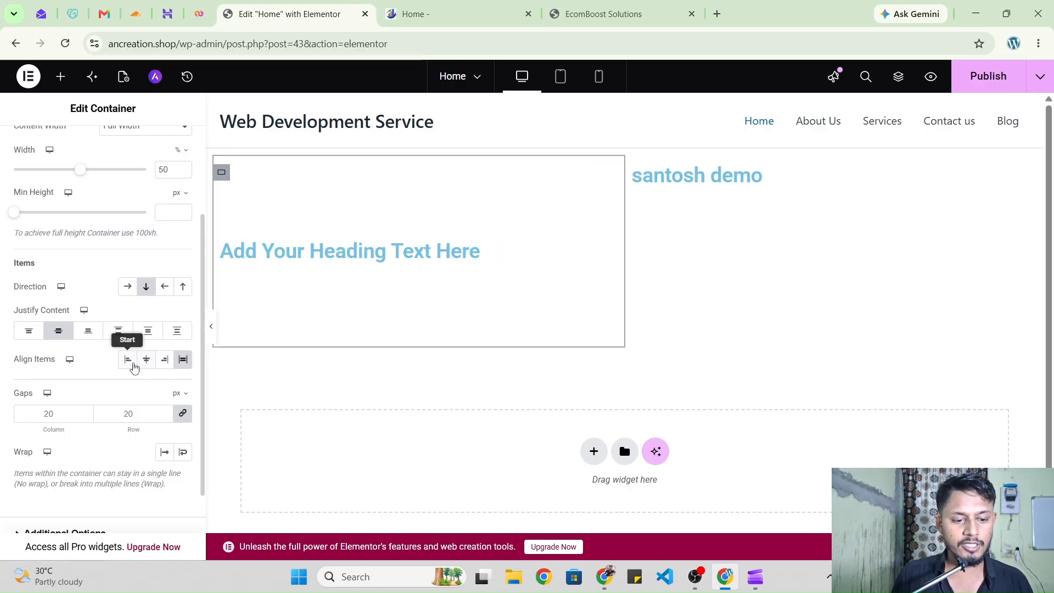
pyautogui.click(147, 359)
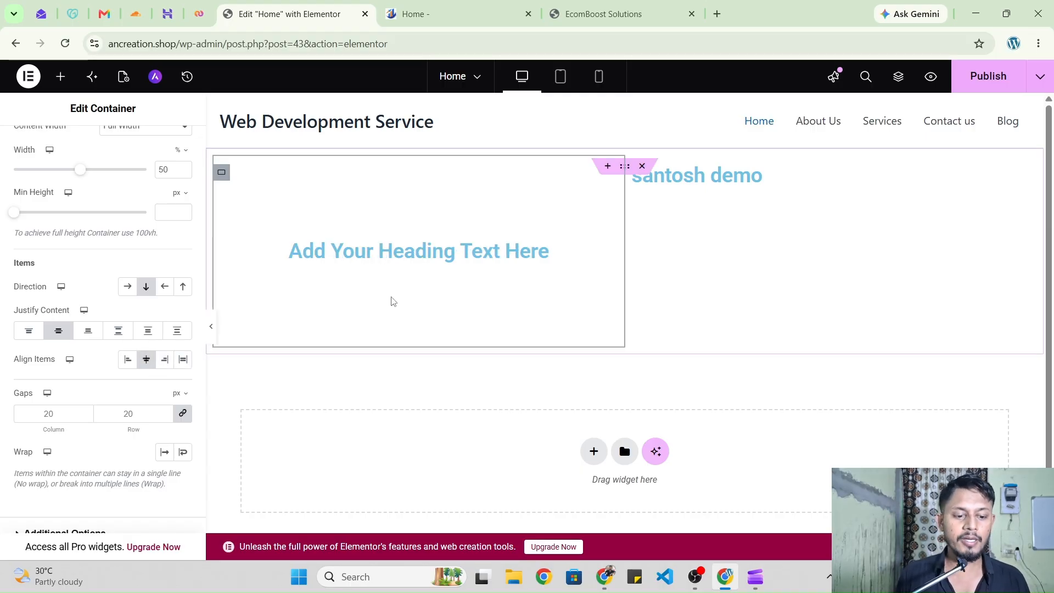
# Review the first column's Gaps and Wrap settings and its Additional Options for overflow and HTML tag
pyautogui.scroll(-1, 141, 355)
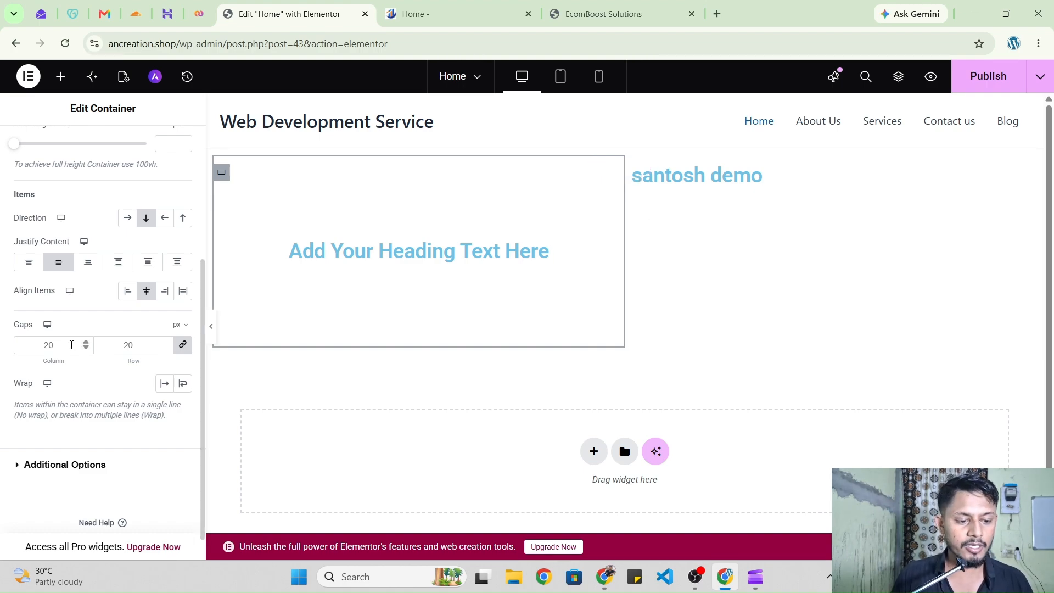
pyautogui.click(71, 345)
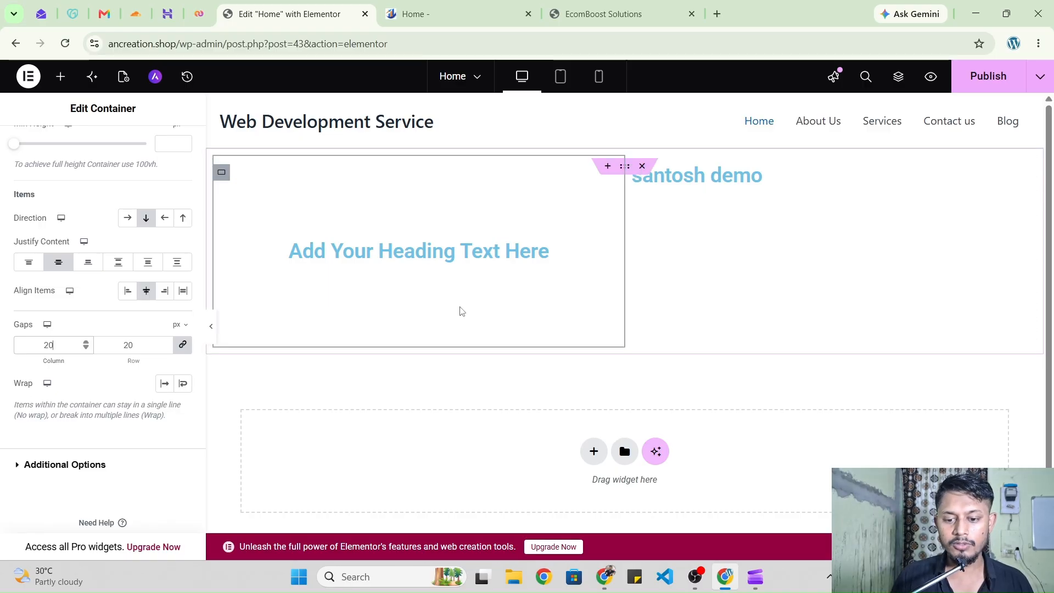
pyautogui.scroll(-1, 158, 384)
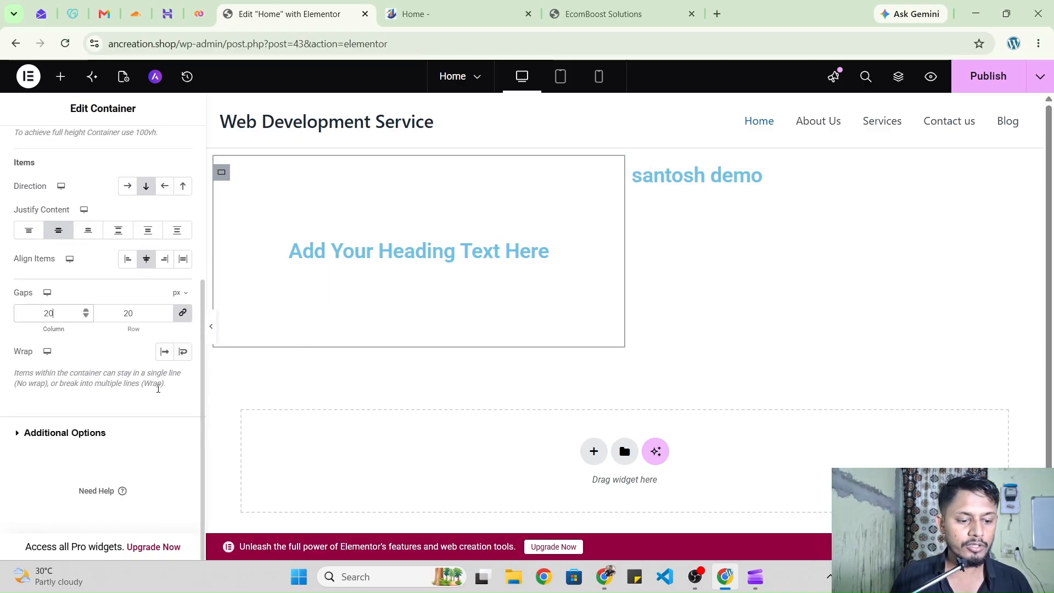
pyautogui.scroll(4, 157, 341)
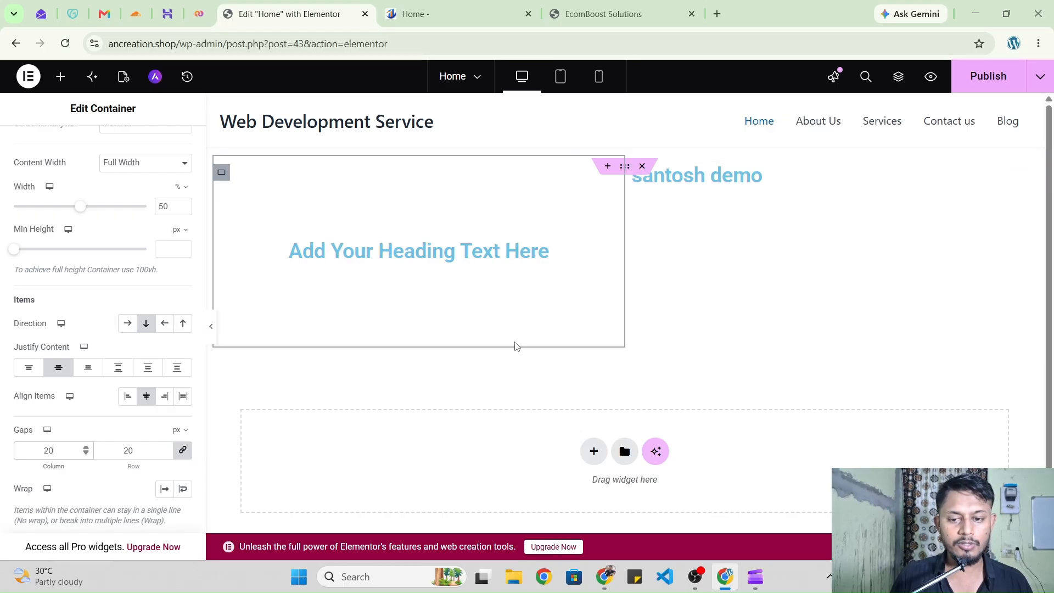
pyautogui.scroll(-3, 137, 367)
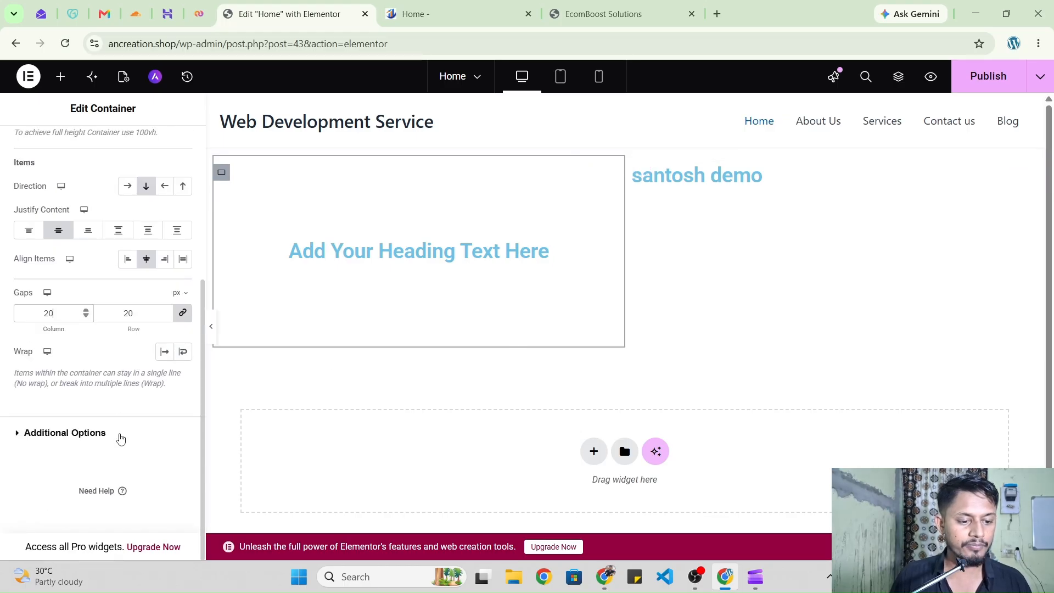
pyautogui.click(120, 434)
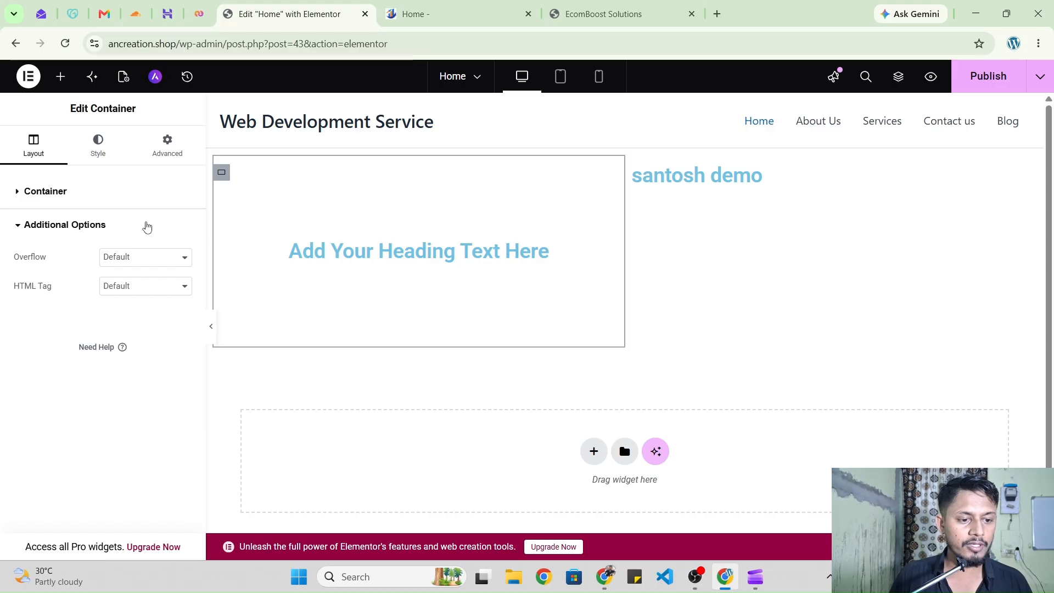
pyautogui.click(147, 225)
pyautogui.click(147, 226)
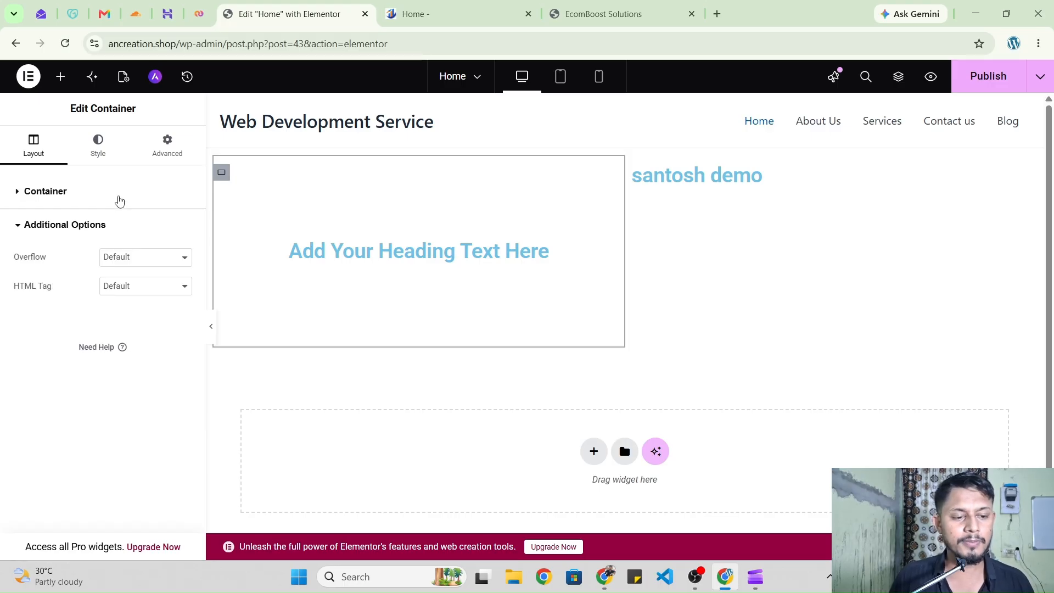
pyautogui.click(120, 201)
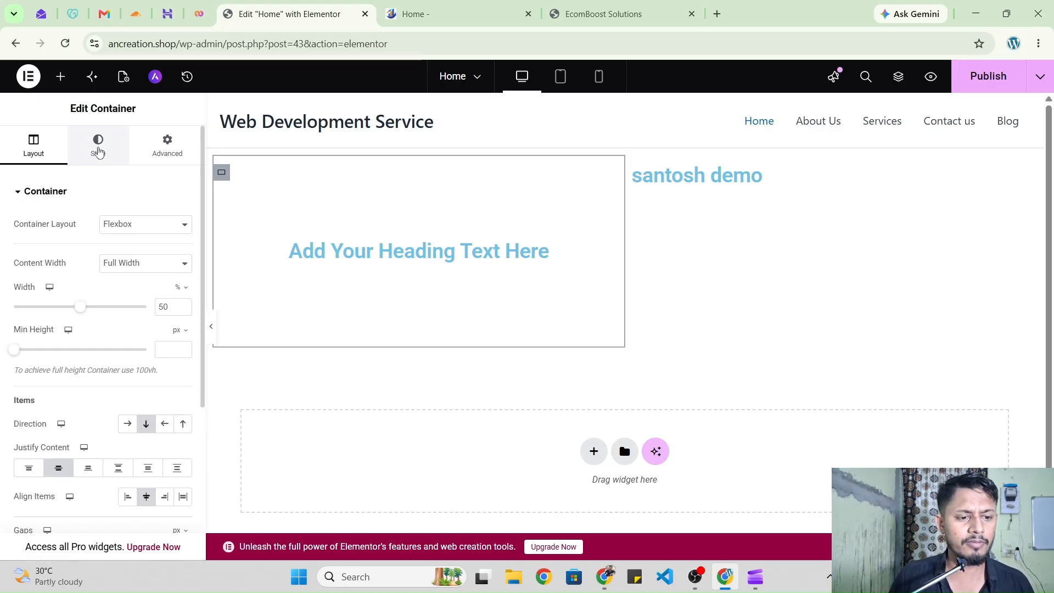
# Give the first column's container a classic background in dark red, #B40000
pyautogui.click(99, 146)
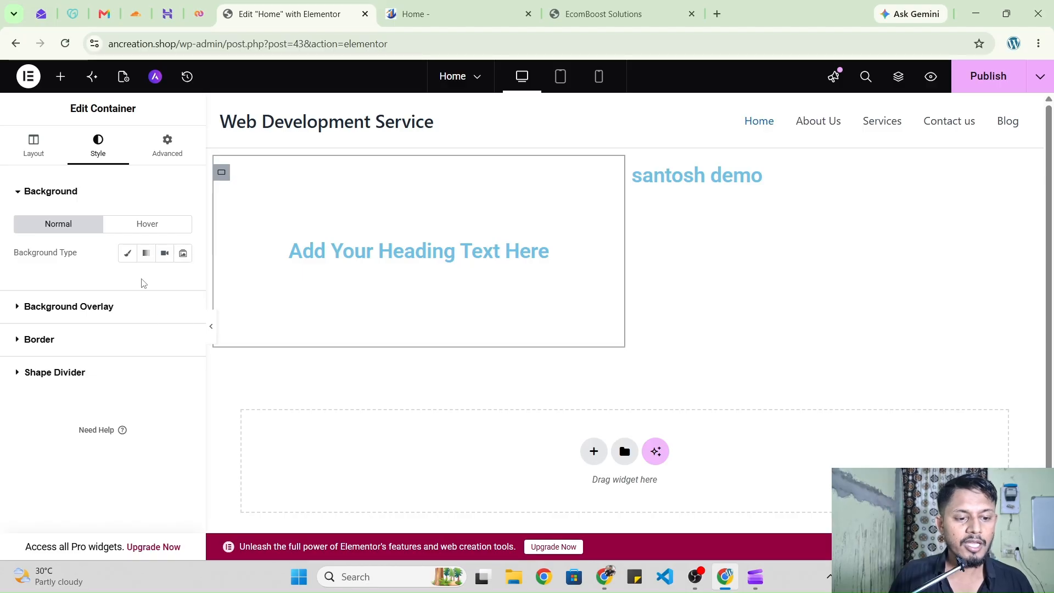
pyautogui.click(127, 253)
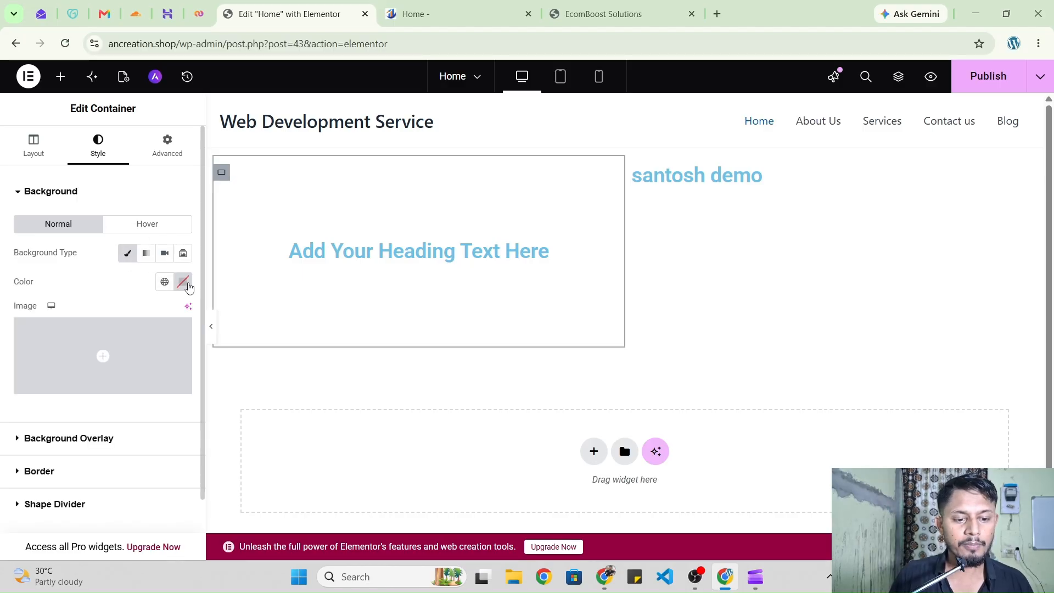
pyautogui.click(186, 285)
pyautogui.moveTo(183, 439); pyautogui.dragTo(276, 373)
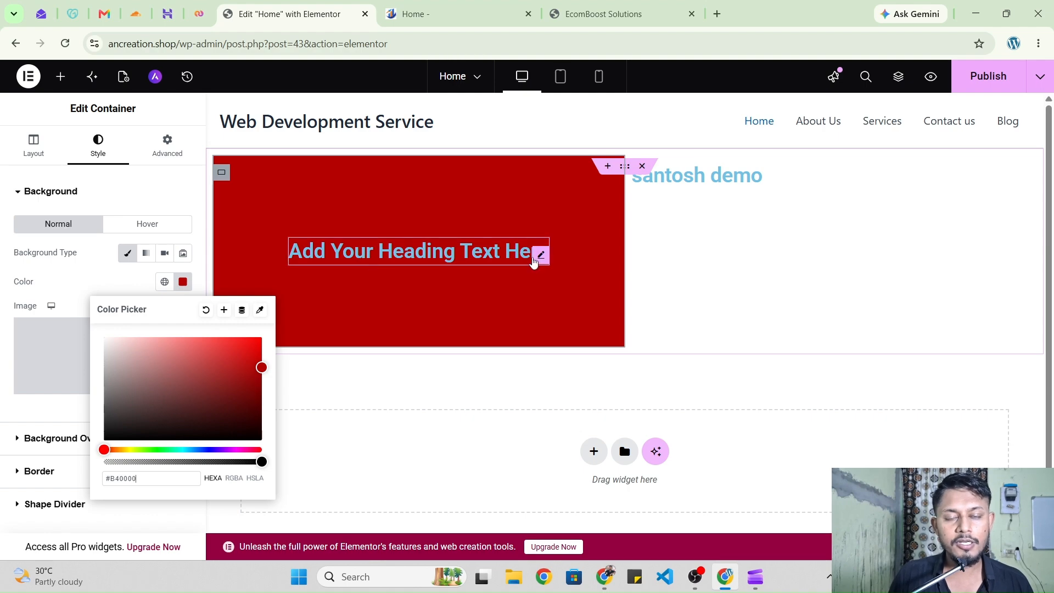
# Give the outer container a classic background in muted brown, #6B4545
pyautogui.click(626, 166)
pyautogui.click(102, 145)
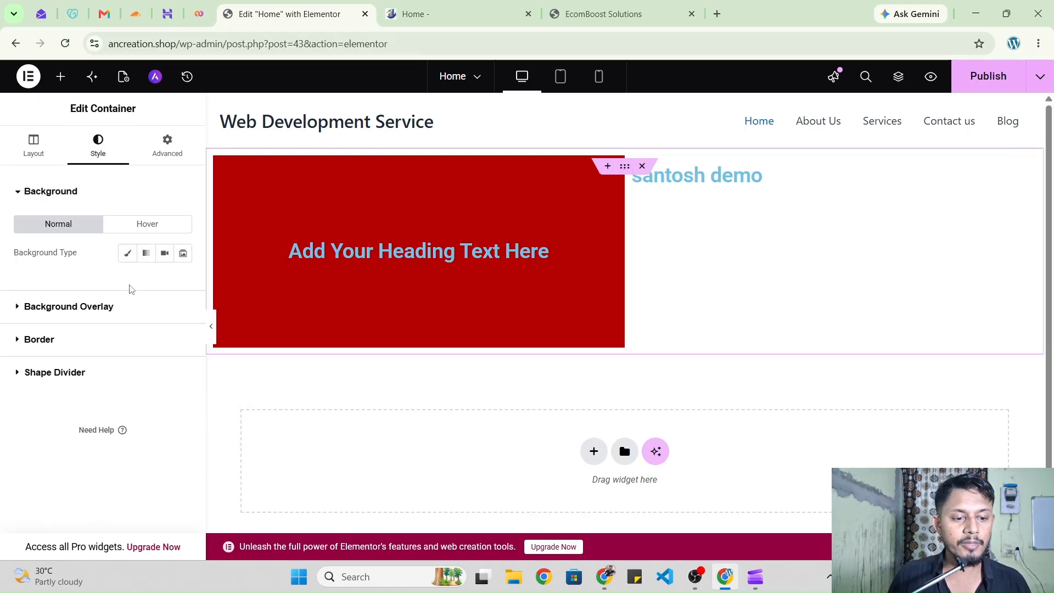
pyautogui.click(127, 254)
pyautogui.click(183, 282)
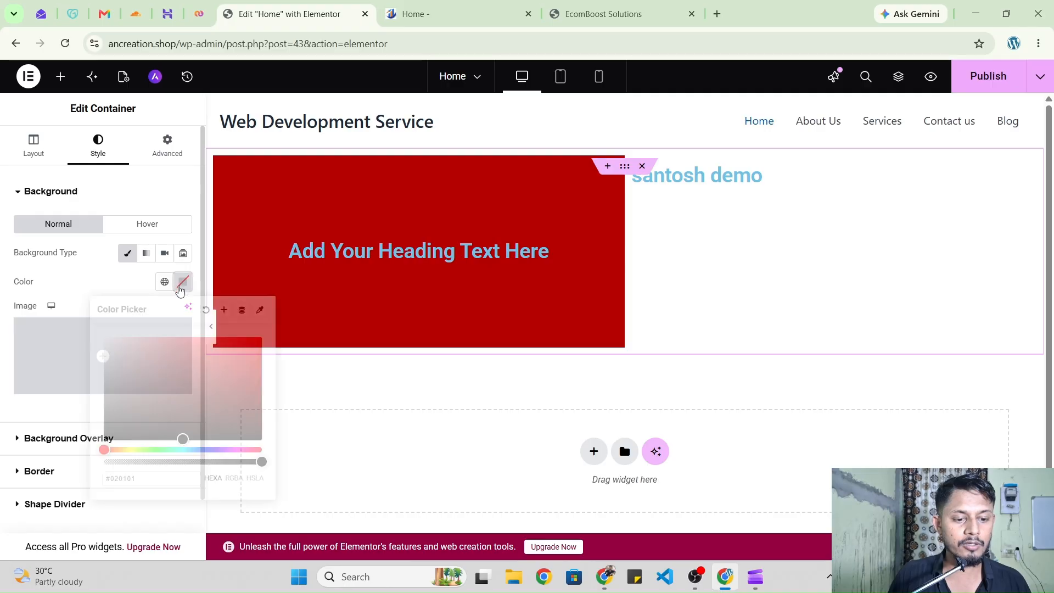
pyautogui.moveTo(183, 437); pyautogui.dragTo(161, 396)
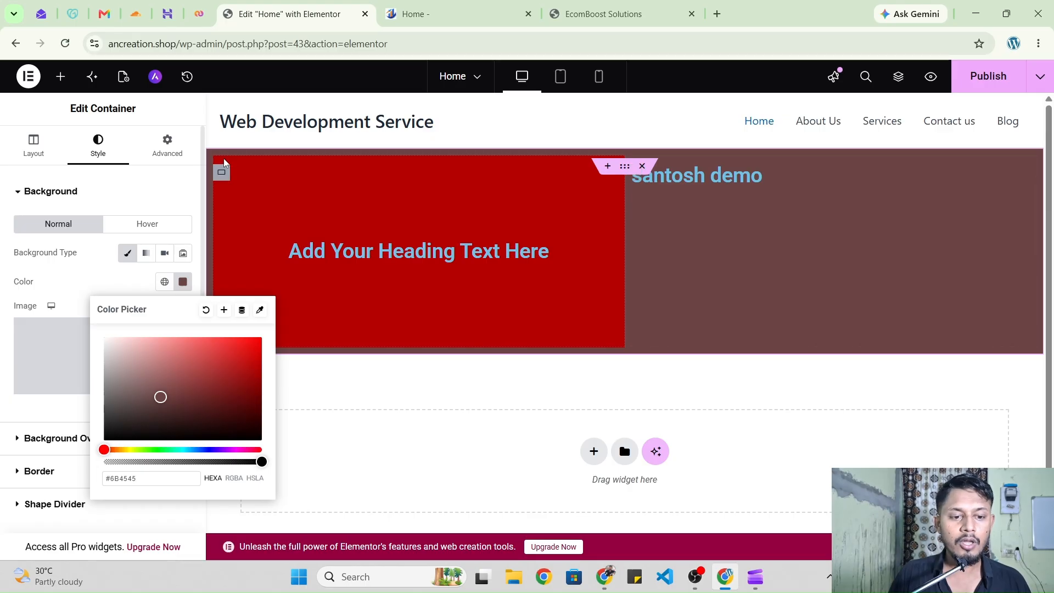
# Give the second column's container a bright red classic background and preview the page with the editing panel temporarily hidden
pyautogui.click(220, 174)
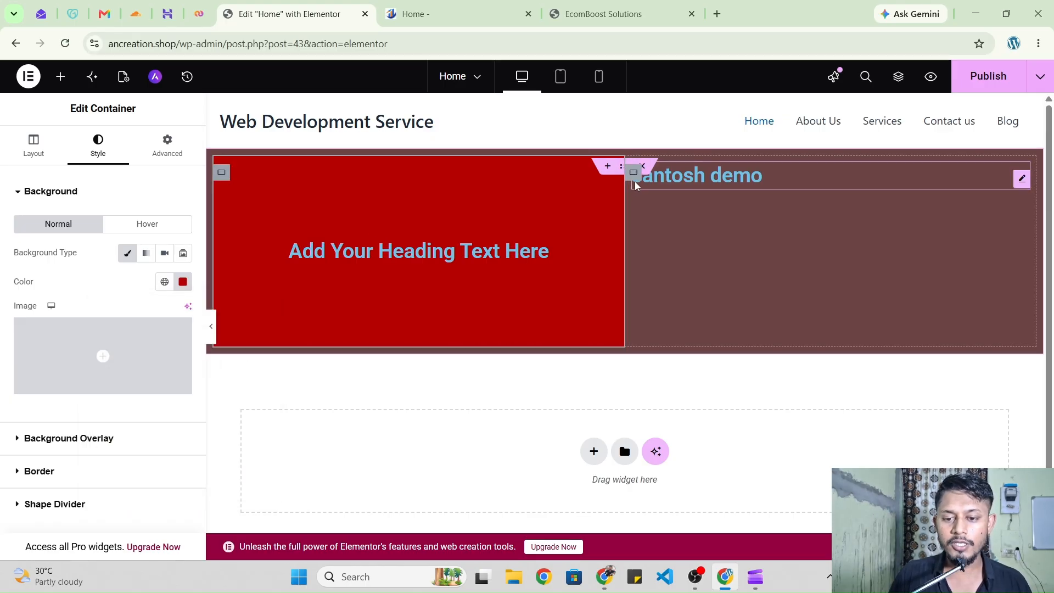
pyautogui.click(634, 175)
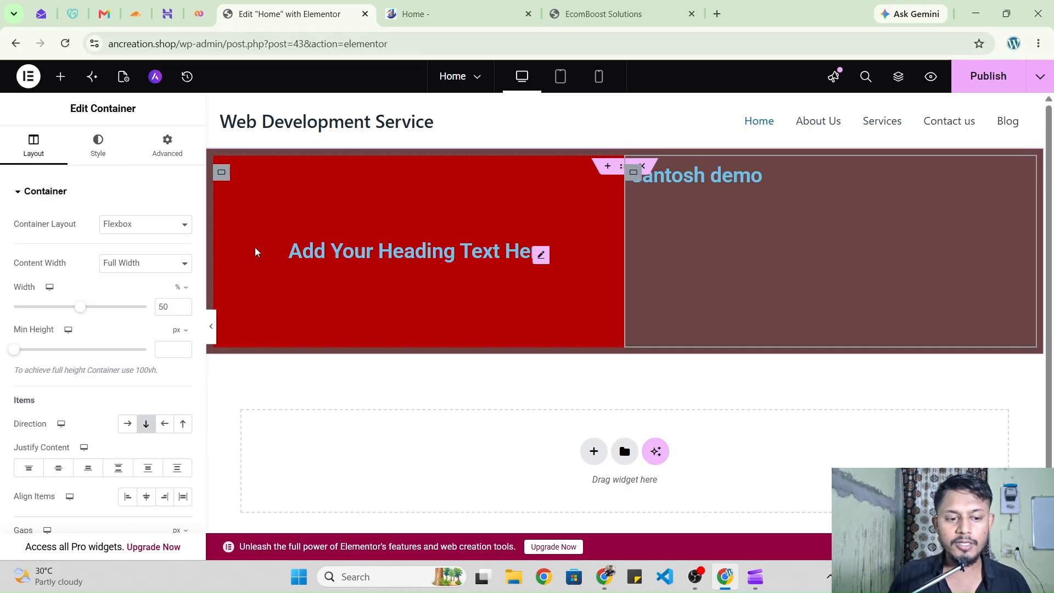
pyautogui.click(98, 145)
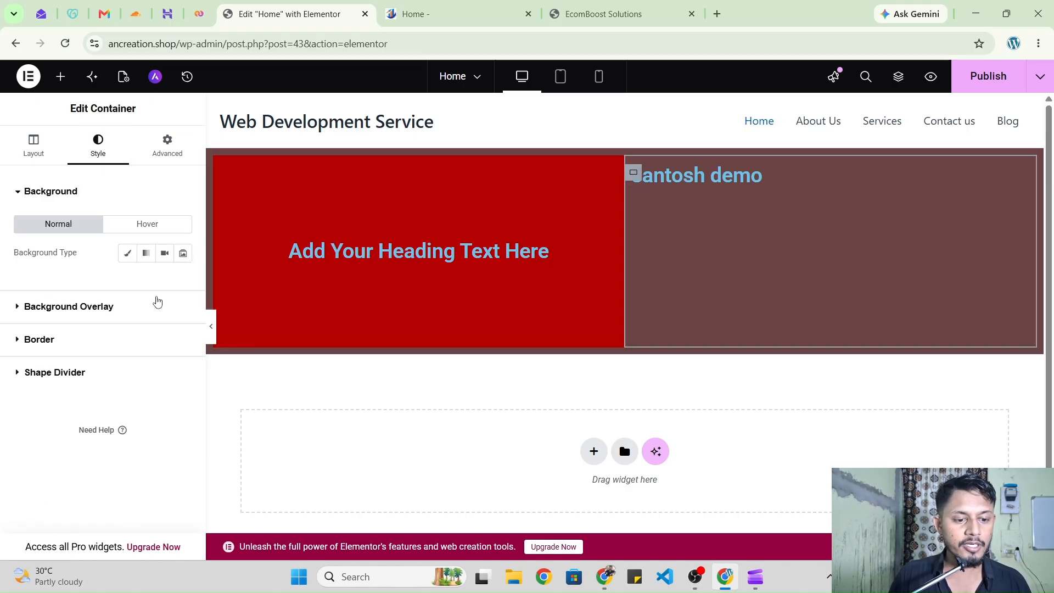
pyautogui.click(130, 254)
pyautogui.click(183, 281)
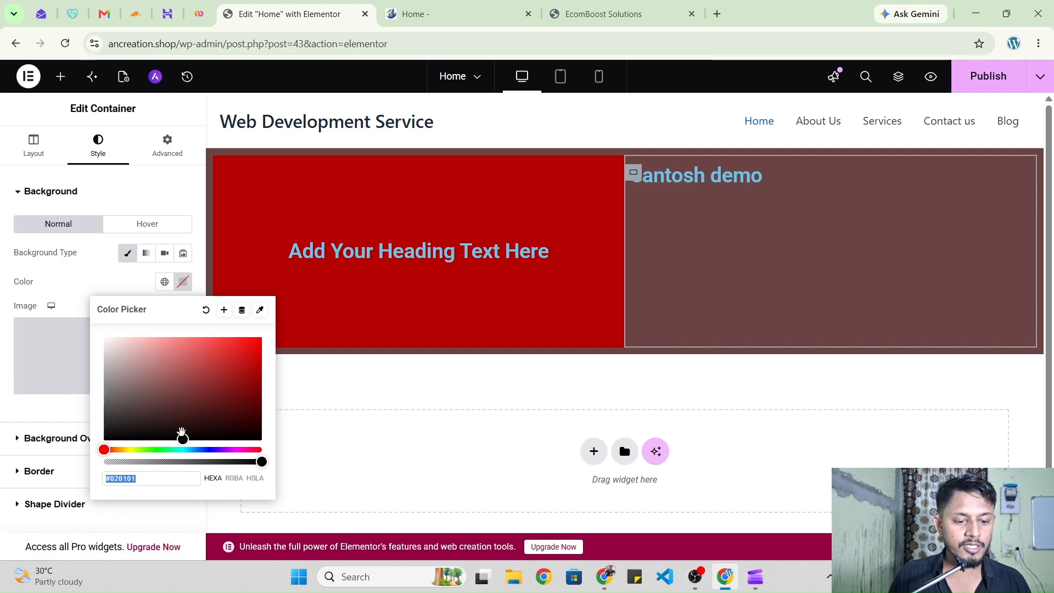
pyautogui.moveTo(172, 407)
pyautogui.mouseDown()
pyautogui.moveTo(165, 365)
pyautogui.moveTo(258, 337)
pyautogui.mouseUp()
pyautogui.click(308, 335)
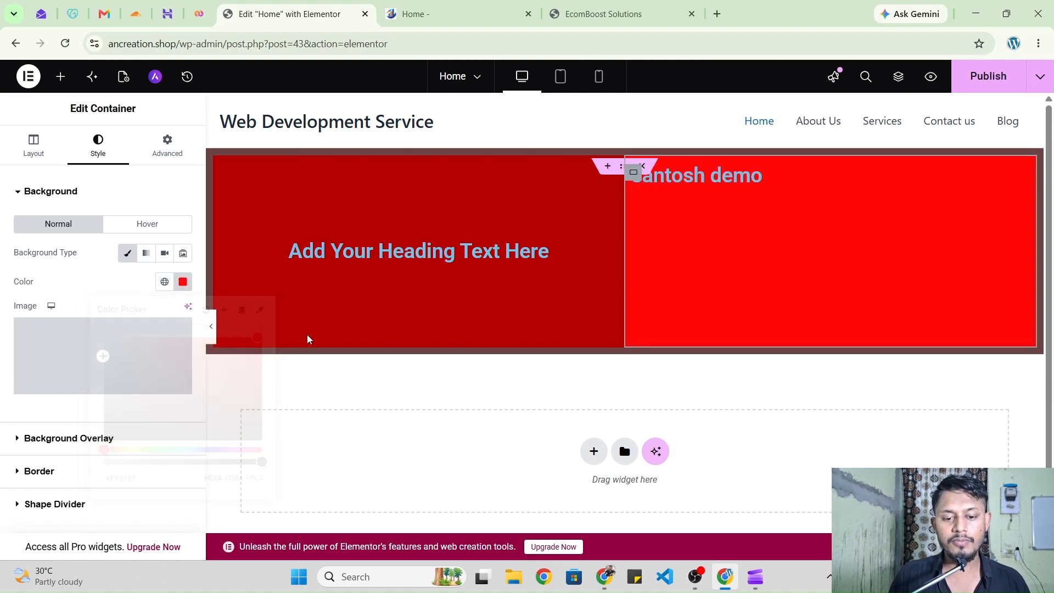
pyautogui.click(211, 327)
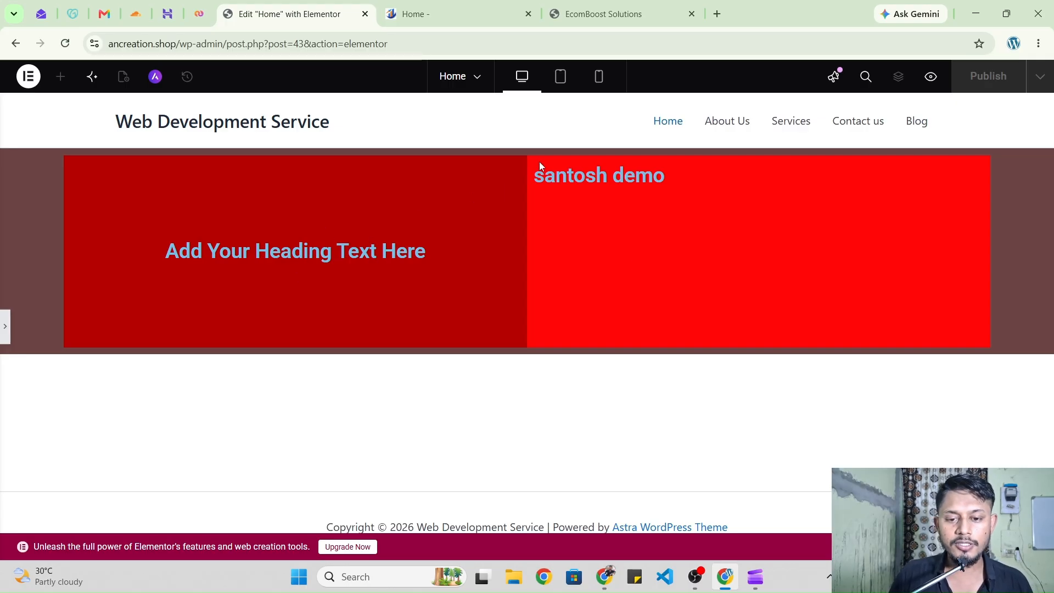
pyautogui.click(3, 326)
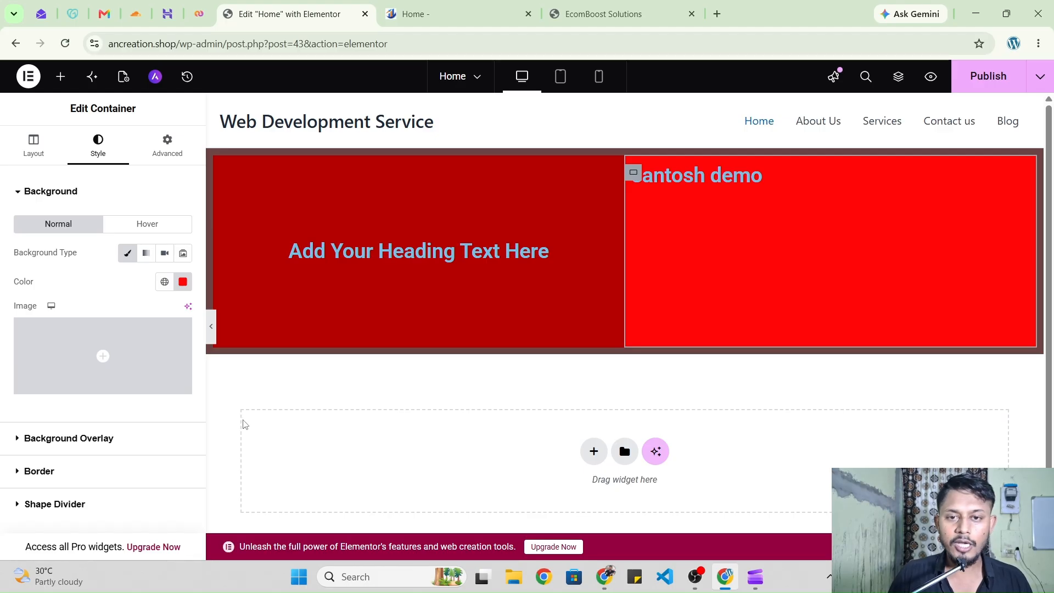
# Set the first circular-arrows logo from the media library as the first column's background image
pyautogui.moveTo(90, 358)
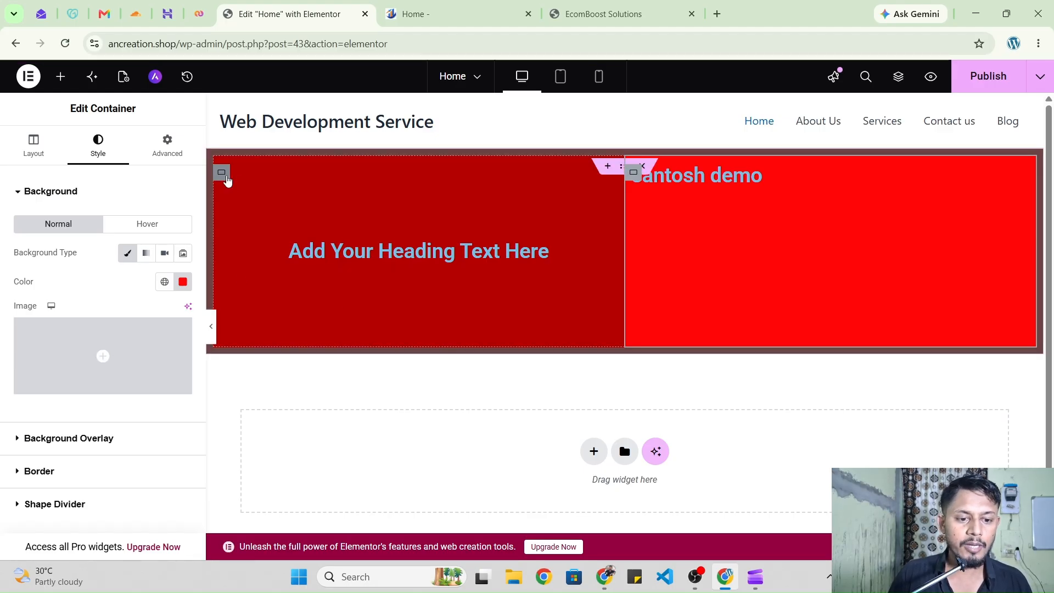
pyautogui.click(223, 173)
pyautogui.click(95, 355)
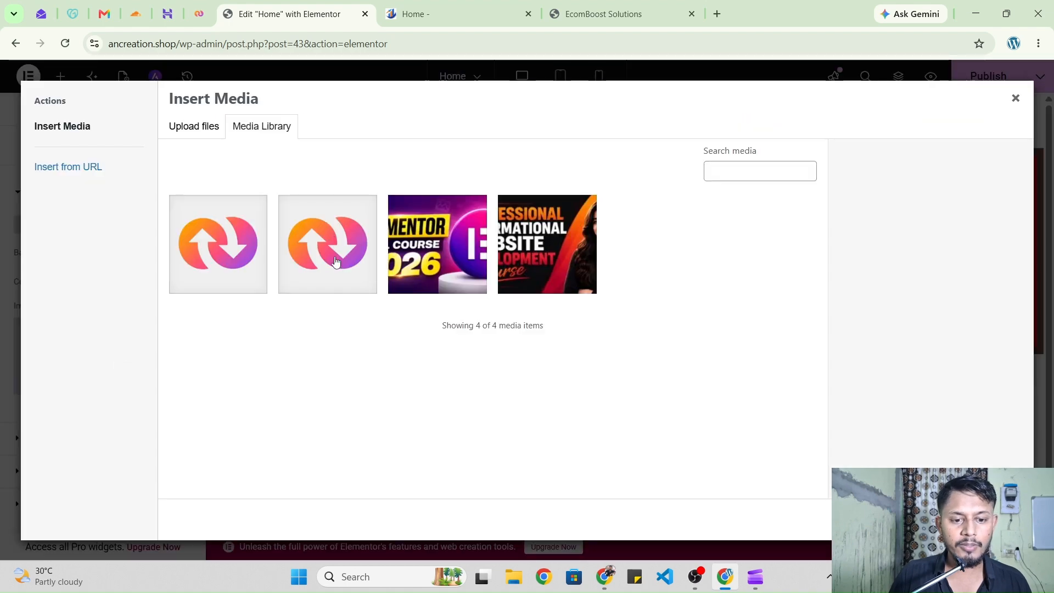
pyautogui.click(244, 259)
pyautogui.click(1003, 519)
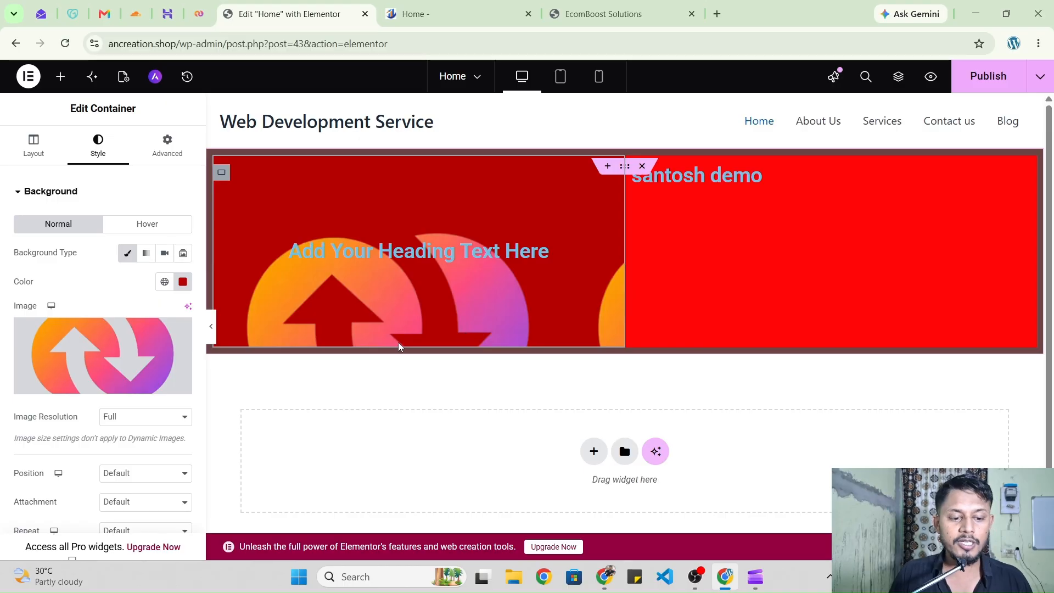
# Keep the first column's background image resolution at Full and set the image position to Center Center
pyautogui.click(143, 417)
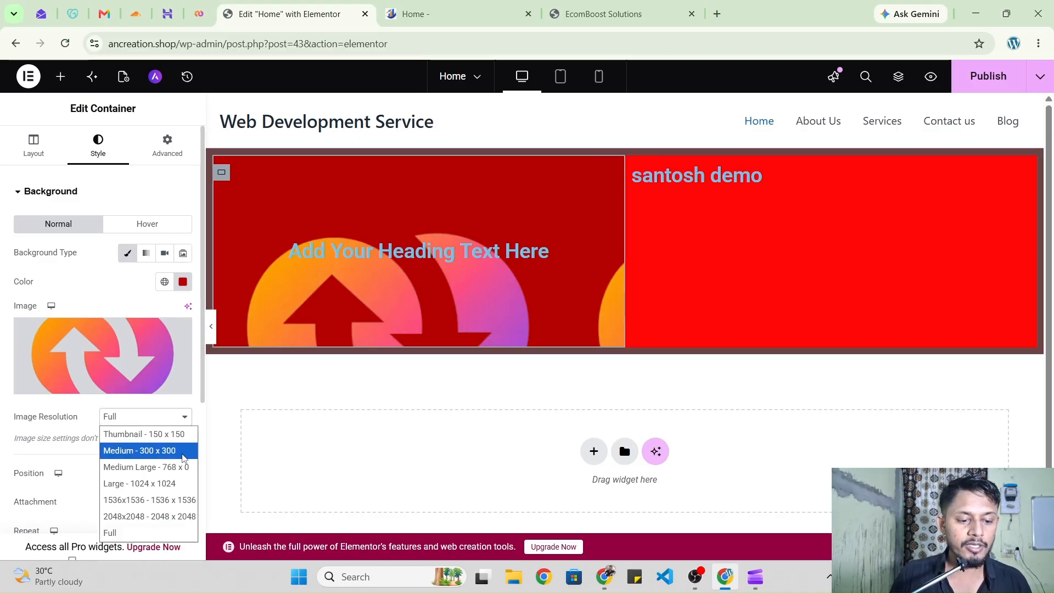
pyautogui.click(147, 528)
pyautogui.scroll(-3, 145, 372)
pyautogui.click(149, 340)
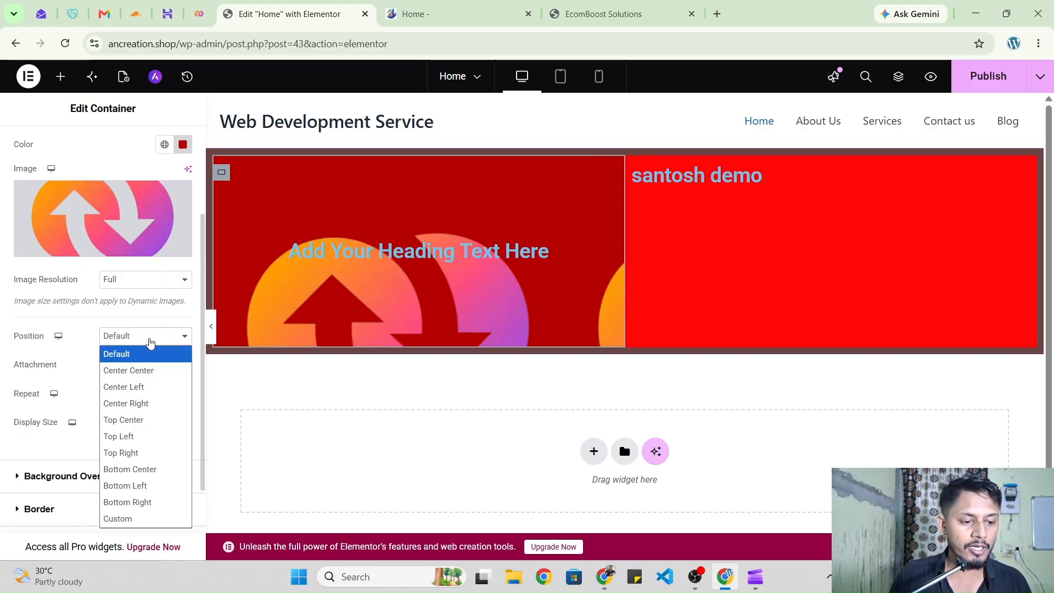
pyautogui.click(154, 371)
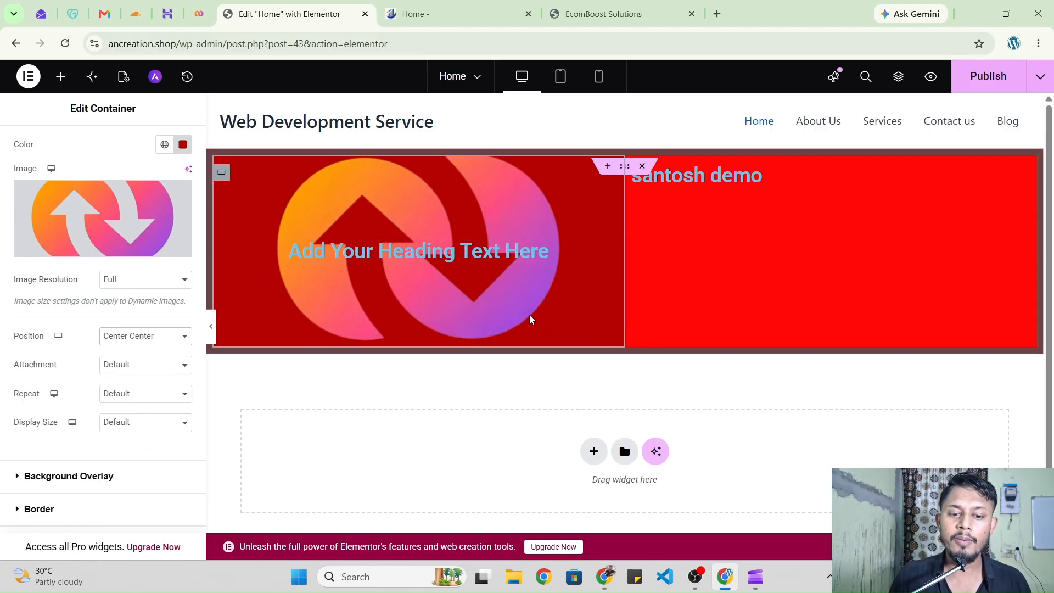
# Set the background image's attachment to Scroll and its repeat option to No-repeat
pyautogui.click(134, 369)
pyautogui.click(145, 382)
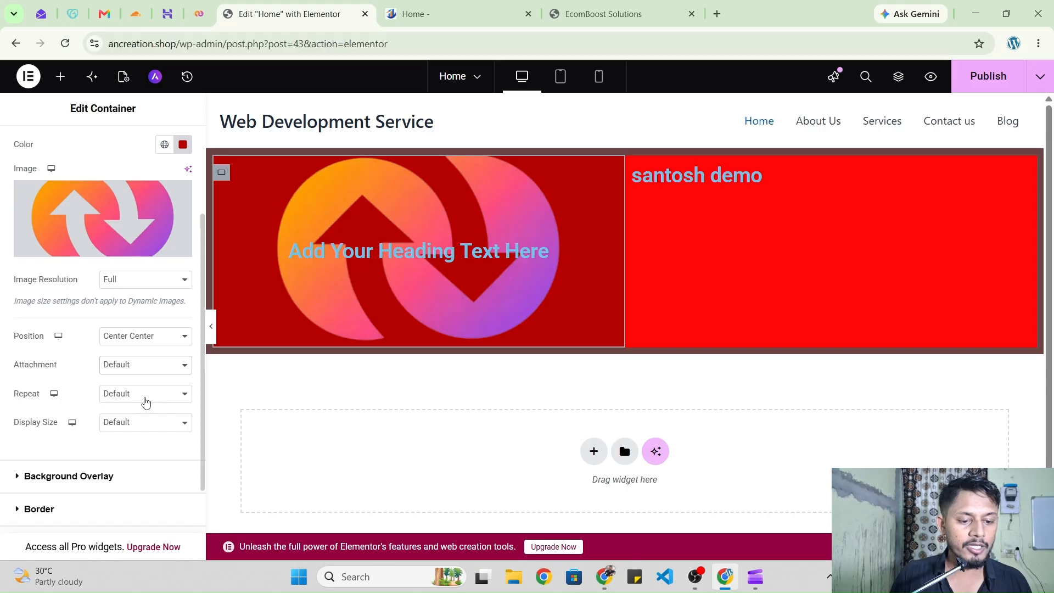
pyautogui.click(138, 393)
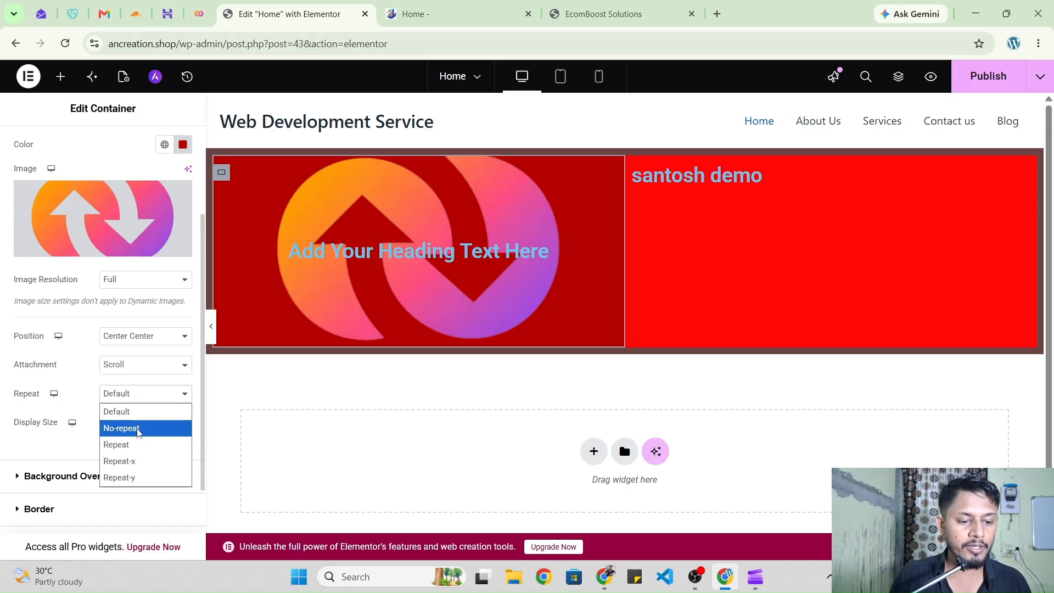
pyautogui.click(122, 428)
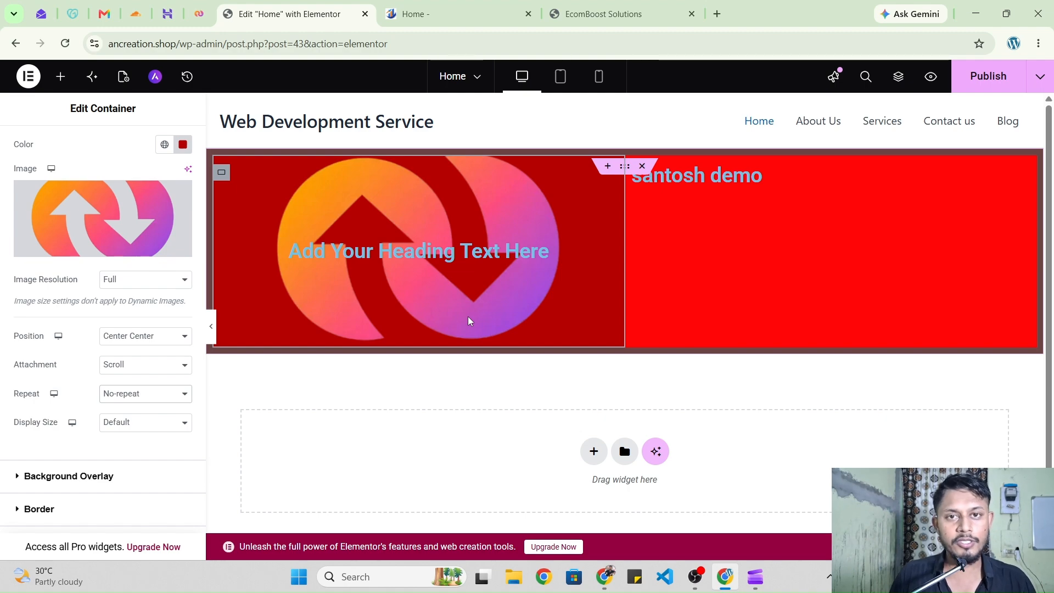
# Add a classic background overlay to the first column's container in dark red, #832121
pyautogui.scroll(3, 160, 462)
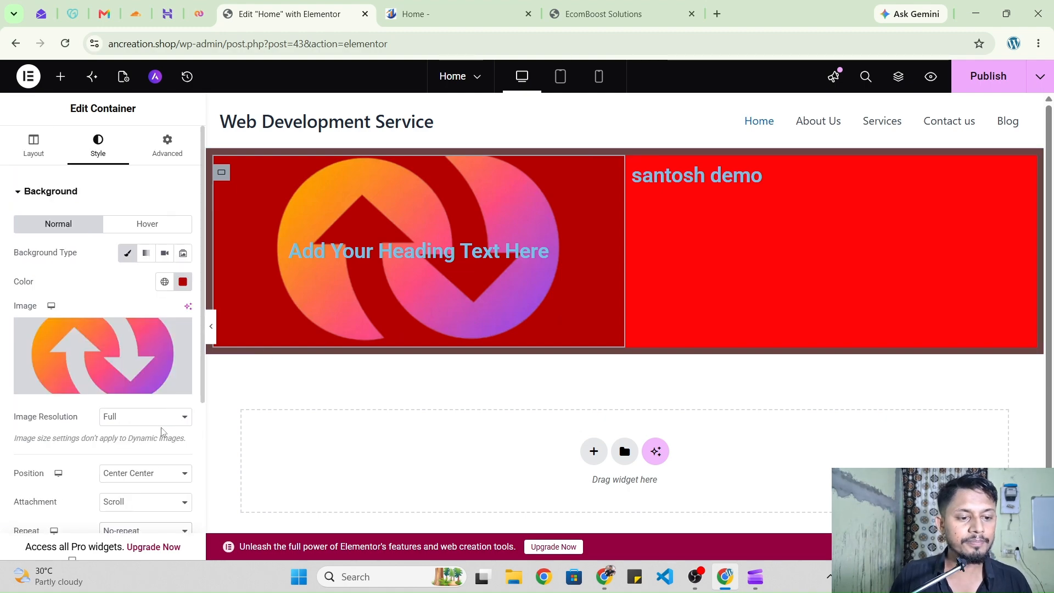
pyautogui.click(100, 198)
pyautogui.click(120, 230)
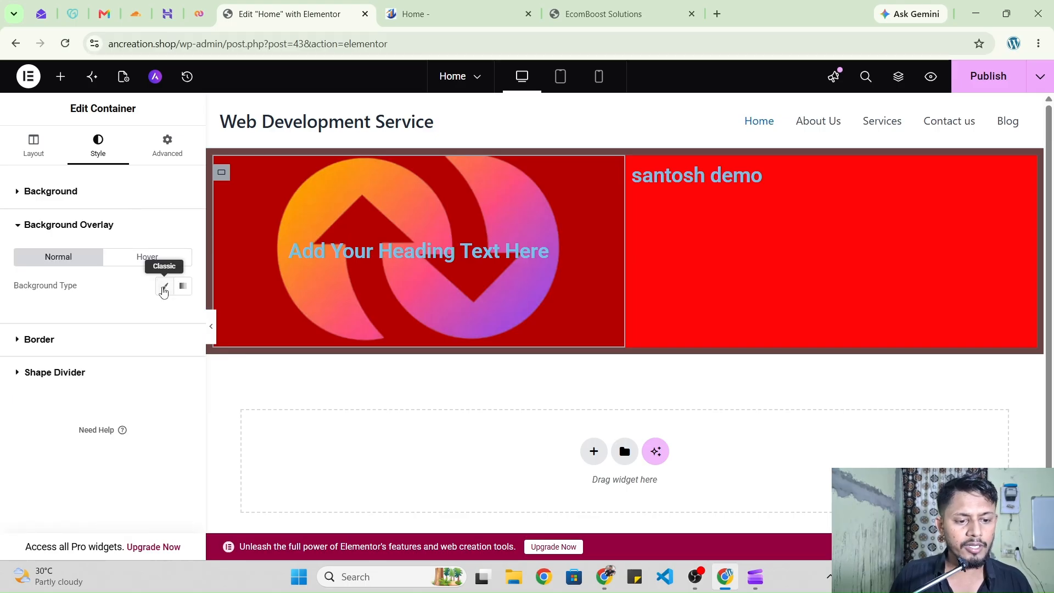
pyautogui.click(164, 287)
pyautogui.click(183, 314)
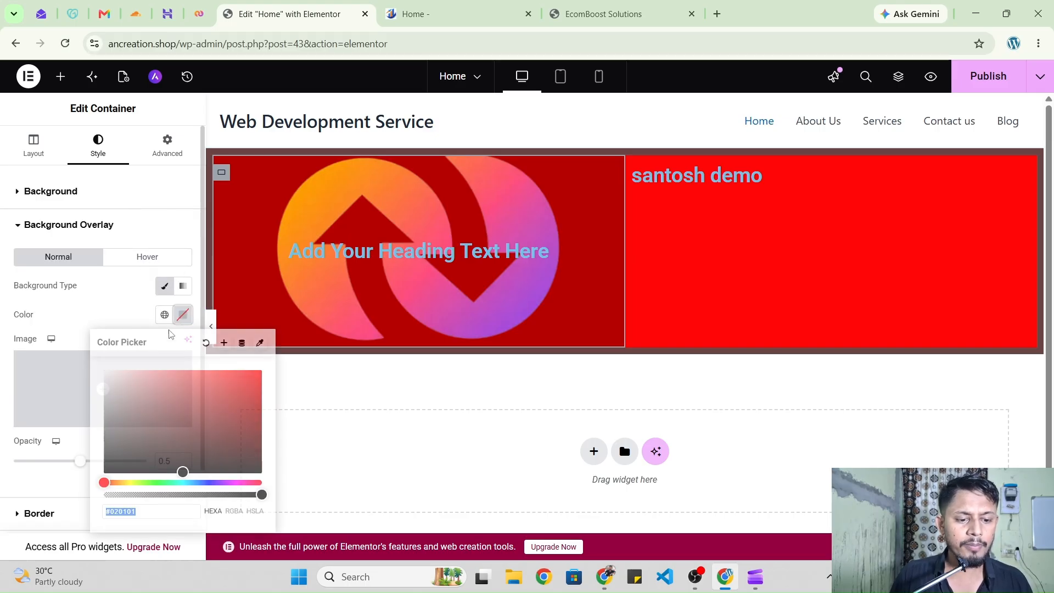
pyautogui.moveTo(184, 471); pyautogui.dragTo(184, 405)
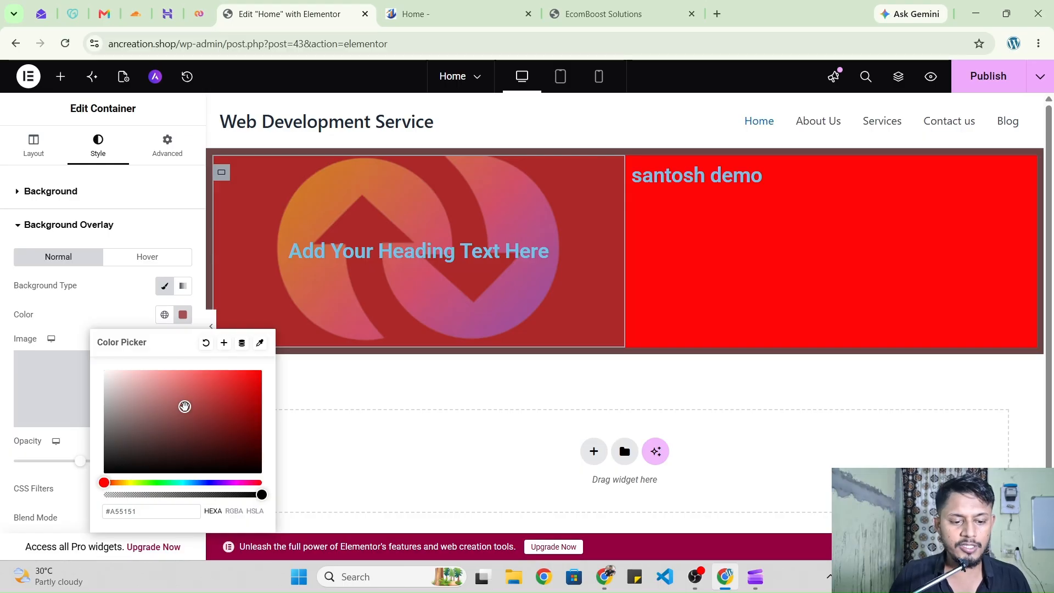
pyautogui.click(185, 408)
pyautogui.moveTo(189, 409); pyautogui.dragTo(223, 420)
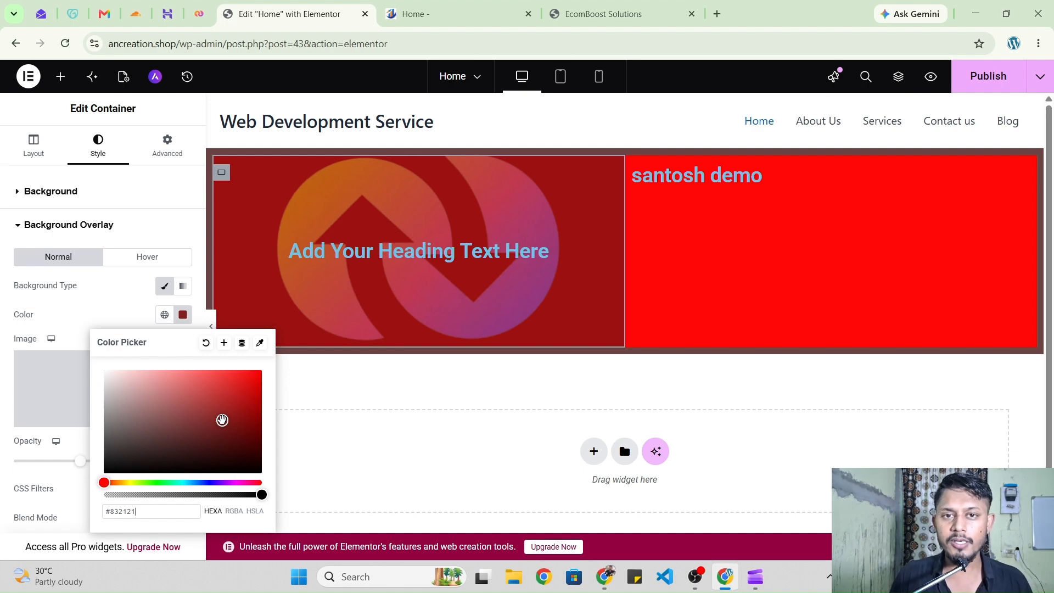
pyautogui.click(110, 303)
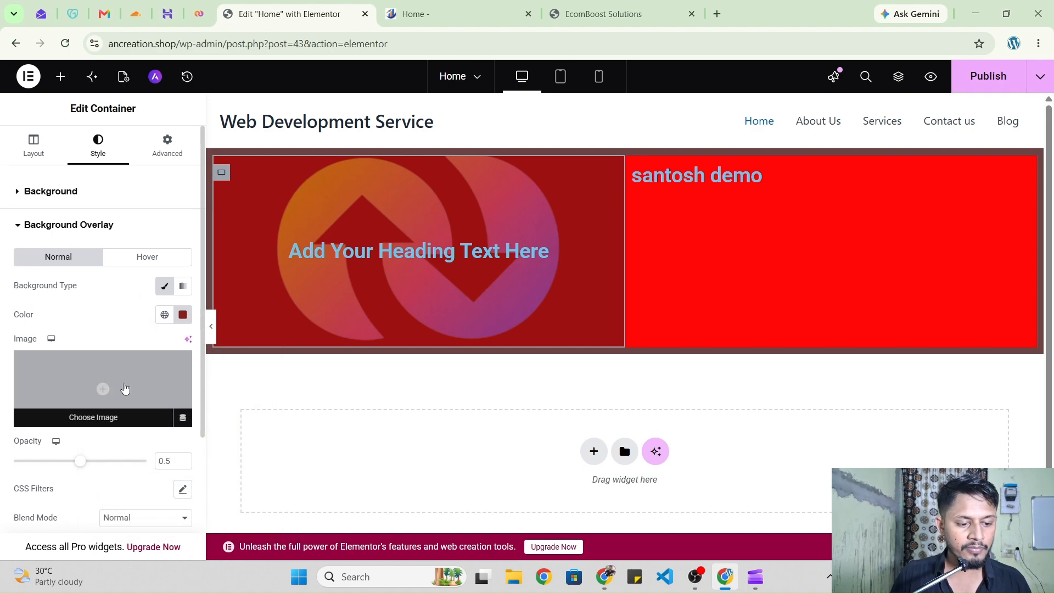
# Lower the background overlay's opacity to 0.29
pyautogui.scroll(-1, 121, 390)
pyautogui.moveTo(81, 393); pyautogui.dragTo(55, 404)
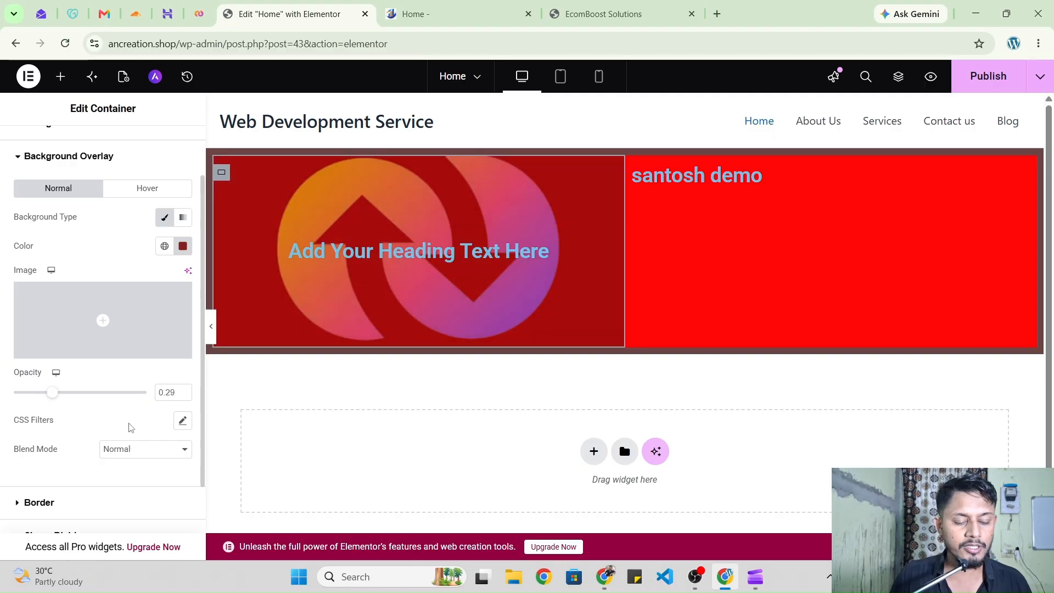
pyautogui.click(135, 160)
pyautogui.click(142, 236)
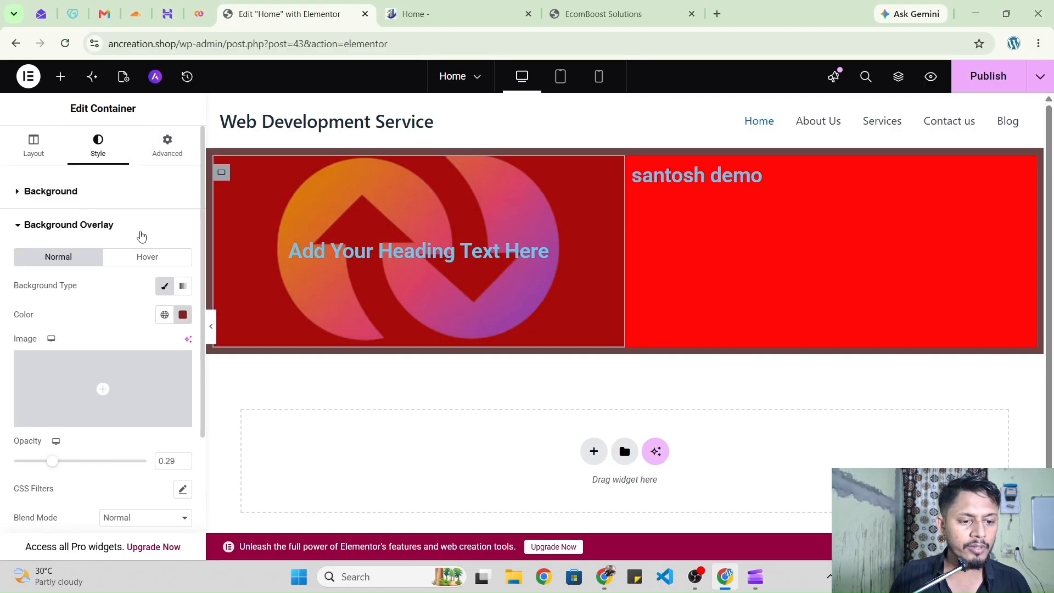
# Give the first column's container a Solid border type, briefly trying Double as well
pyautogui.click(141, 236)
pyautogui.click(114, 262)
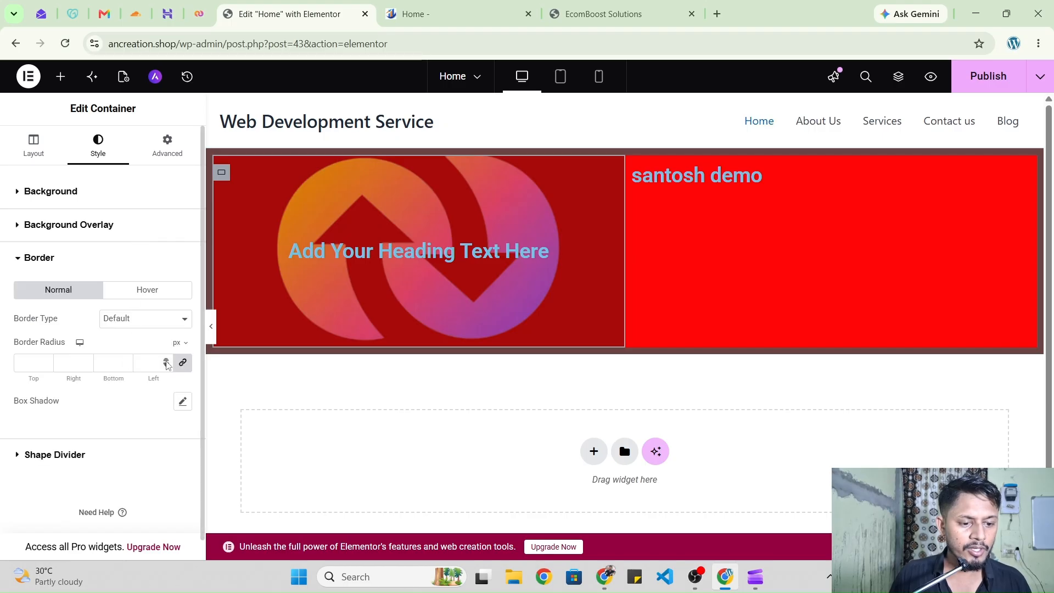
pyautogui.click(151, 320)
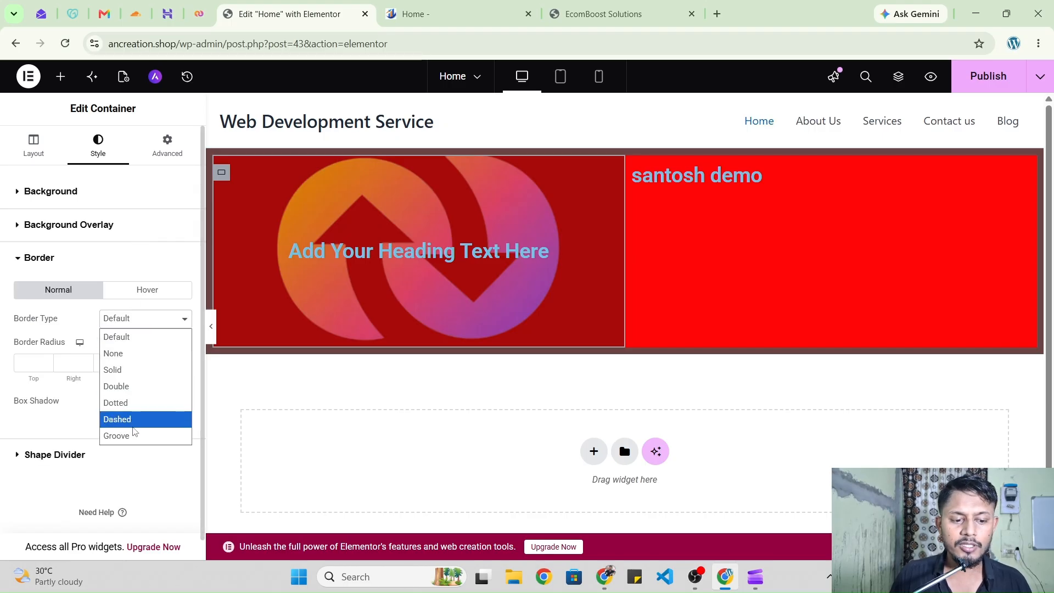
pyautogui.click(131, 370)
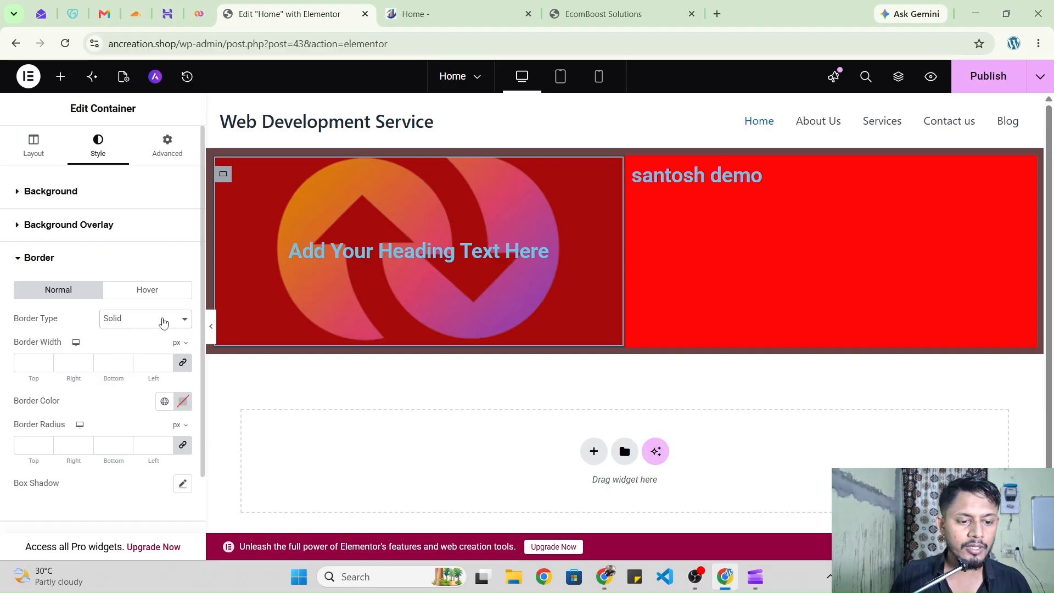
pyautogui.click(163, 323)
pyautogui.click(130, 387)
pyautogui.click(151, 325)
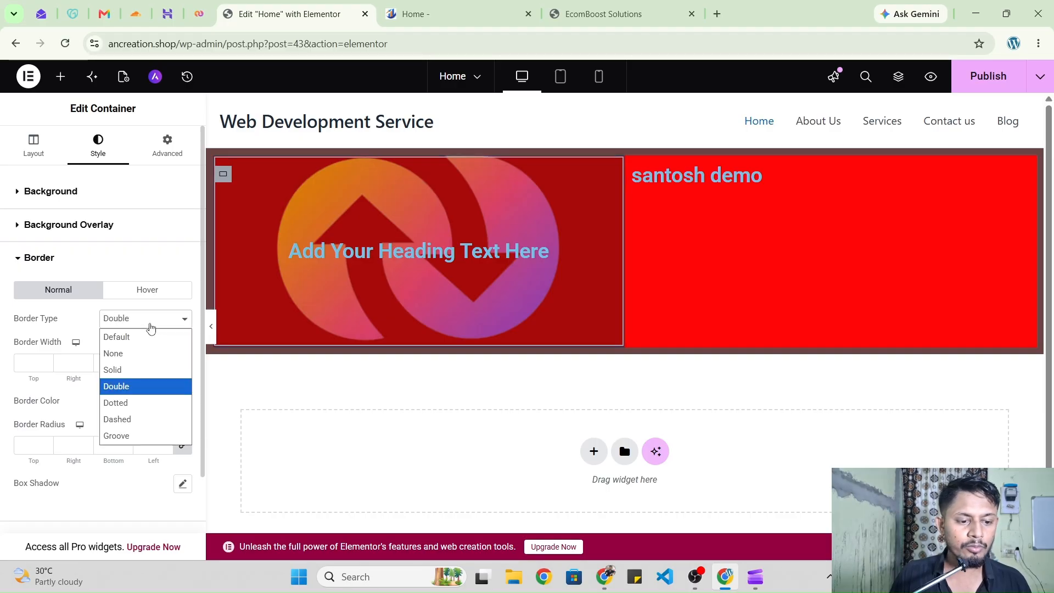
pyautogui.click(129, 370)
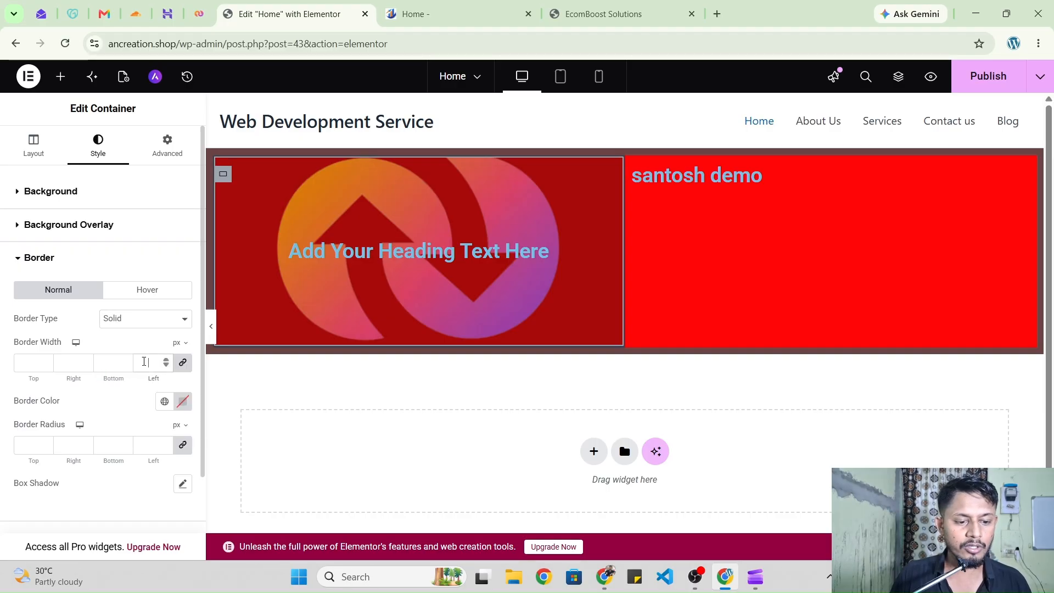
# Set the border width to 10 px on all sides and preview the page with the editing panel temporarily hidden
pyautogui.write('10')
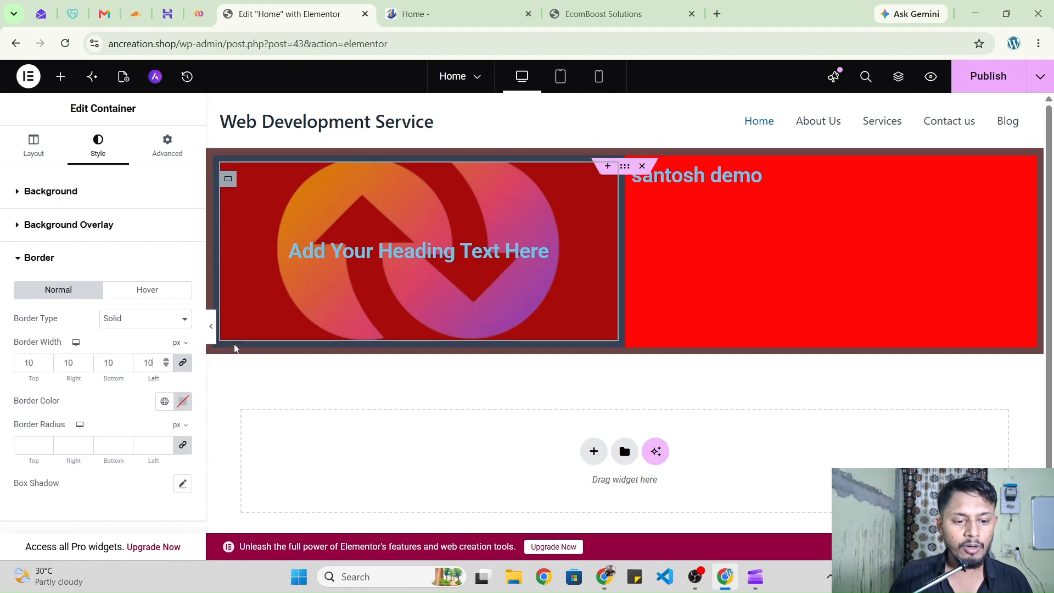
pyautogui.click(213, 329)
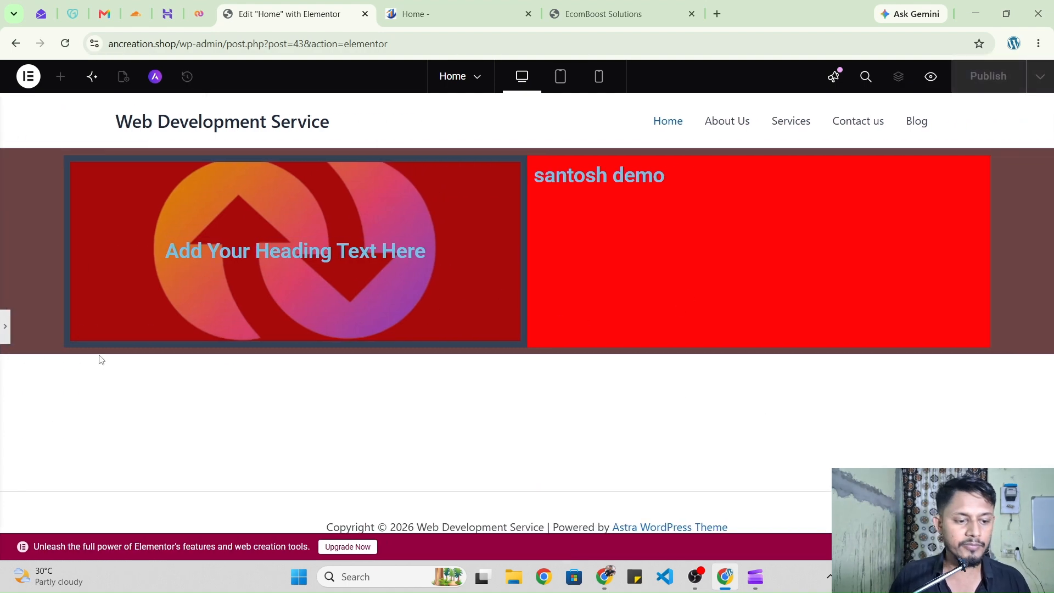
pyautogui.click(5, 328)
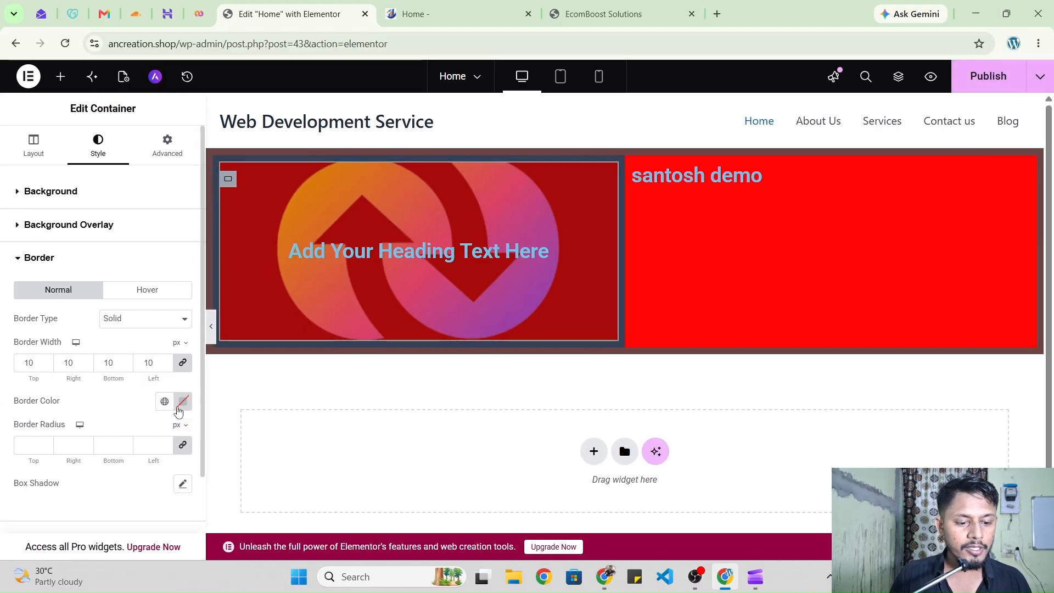
# Colour the first column's border near-black, #0F0505, and preview the page without the editing panel
pyautogui.click(184, 406)
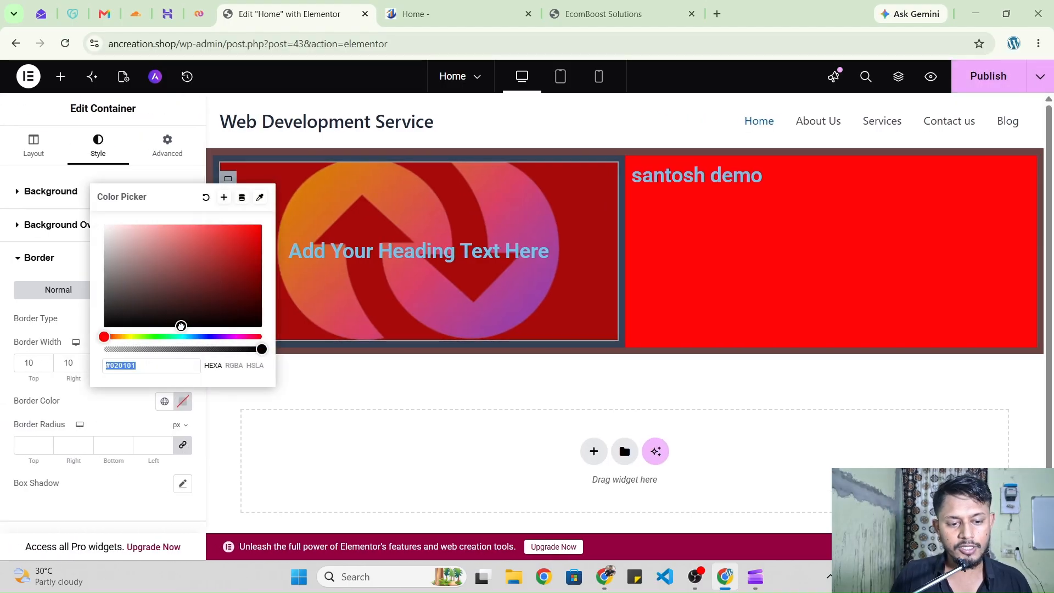
pyautogui.moveTo(182, 326); pyautogui.dragTo(209, 321)
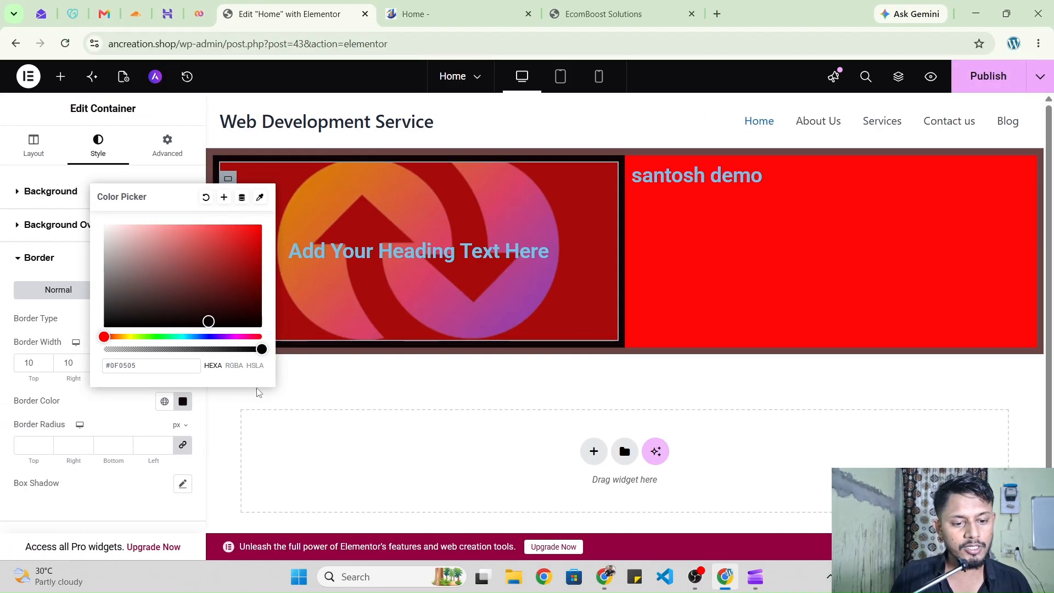
pyautogui.click(375, 402)
pyautogui.click(212, 330)
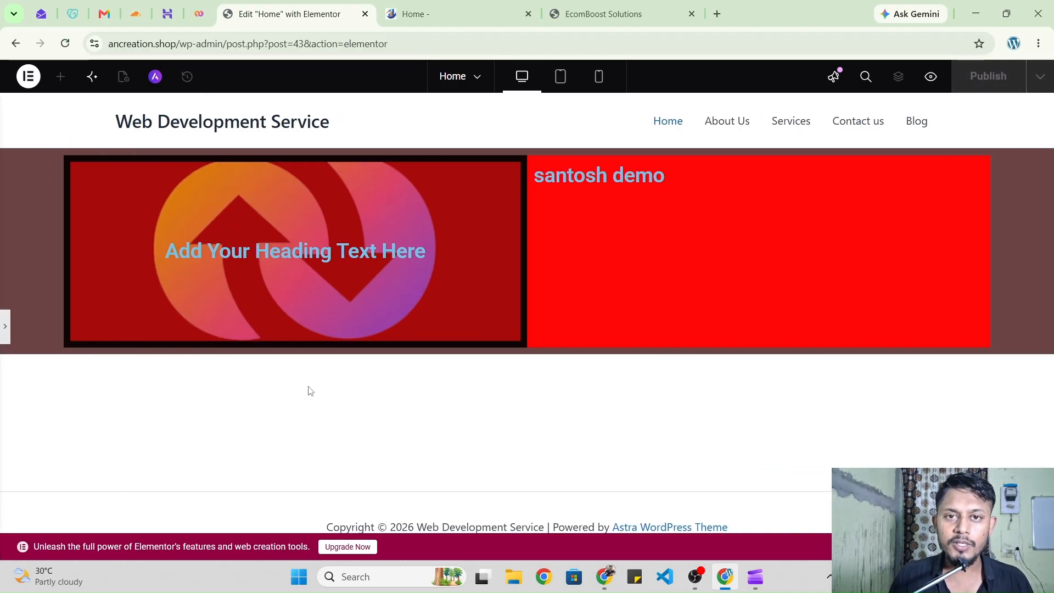
pyautogui.click(5, 329)
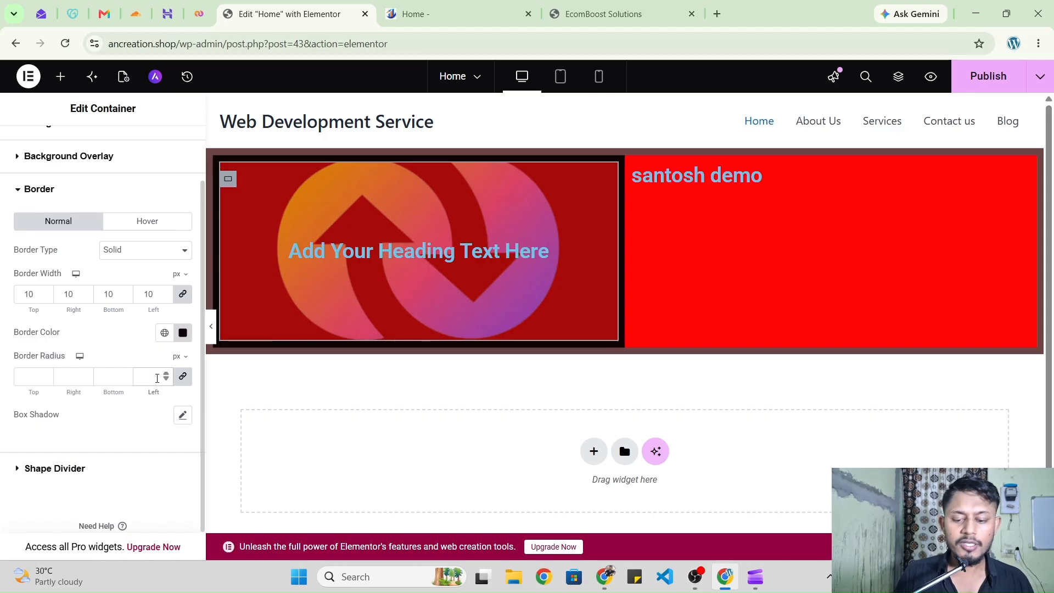
# Round the border's corners with a 20 px radius on all sides and preview the page at full width
pyautogui.write('0')
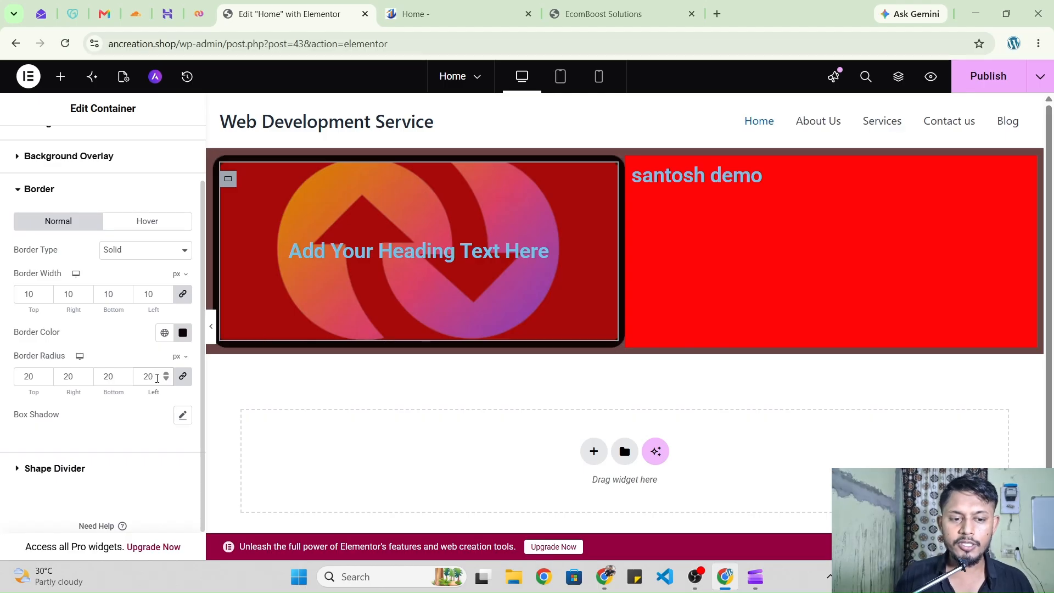
pyautogui.click(211, 326)
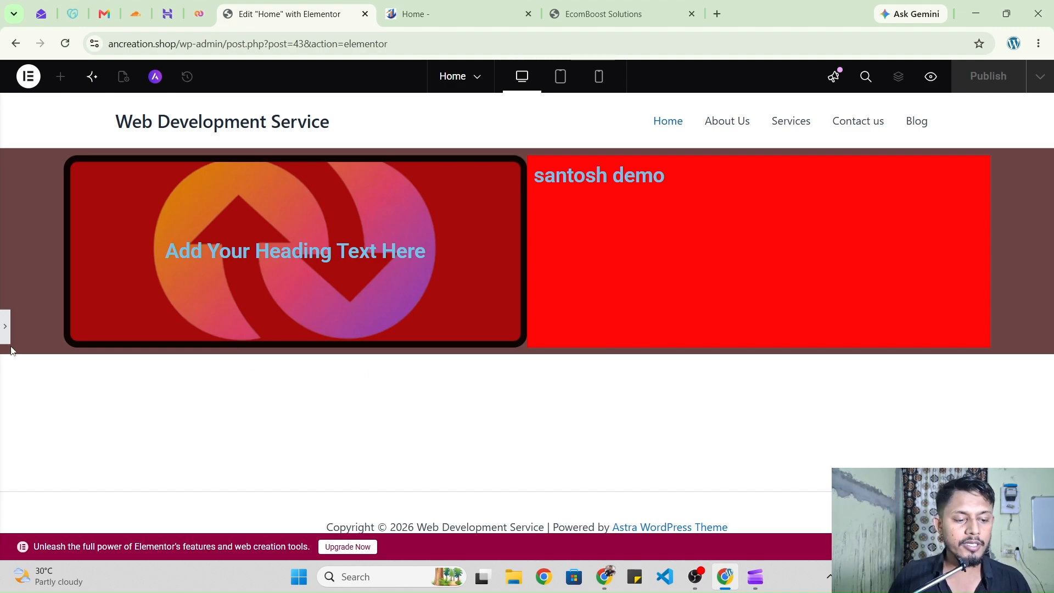
pyautogui.click(5, 330)
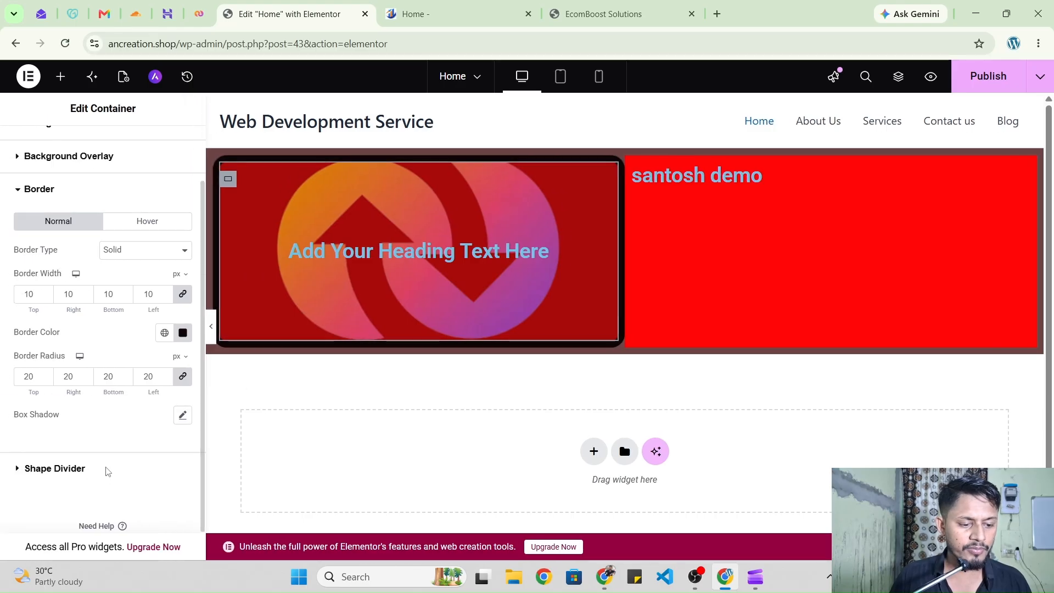
# Try several top shape dividers on the first column's container, including waves and Drops, and settle on Triangle
pyautogui.click(106, 471)
pyautogui.scroll(-2, 133, 421)
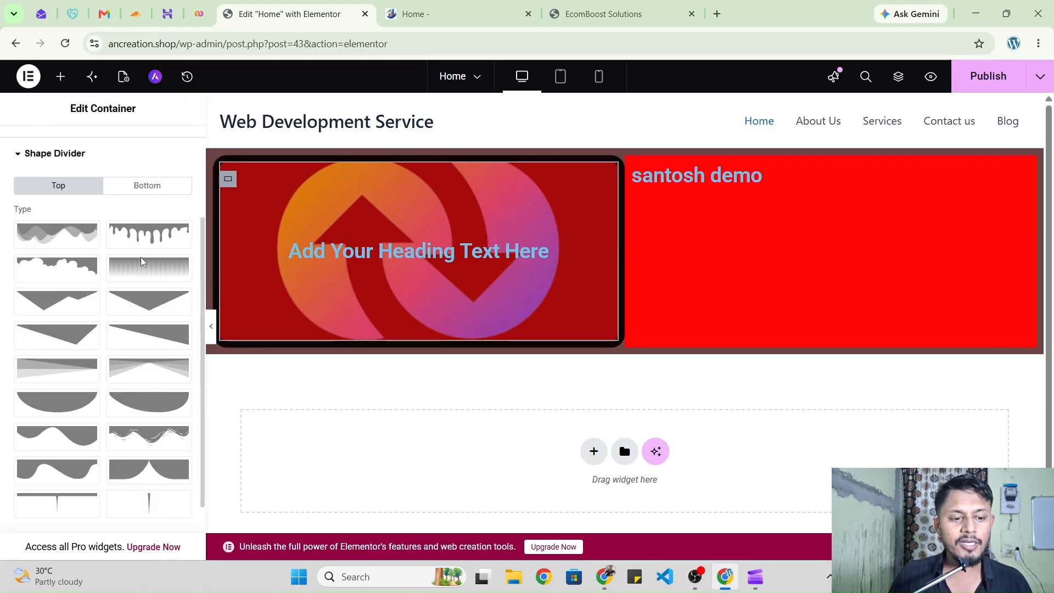
pyautogui.click(62, 231)
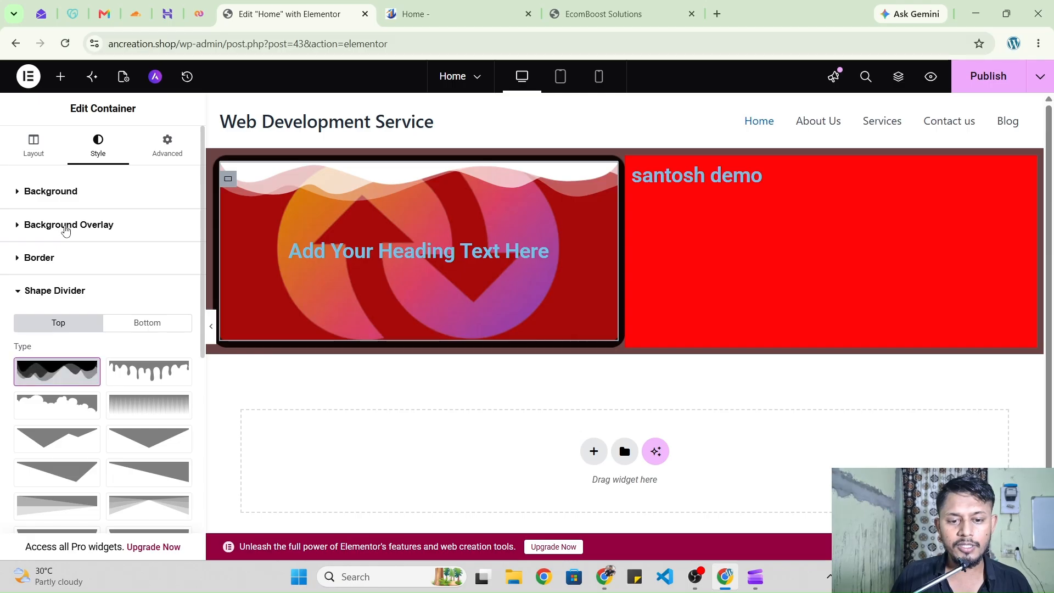
pyautogui.click(148, 371)
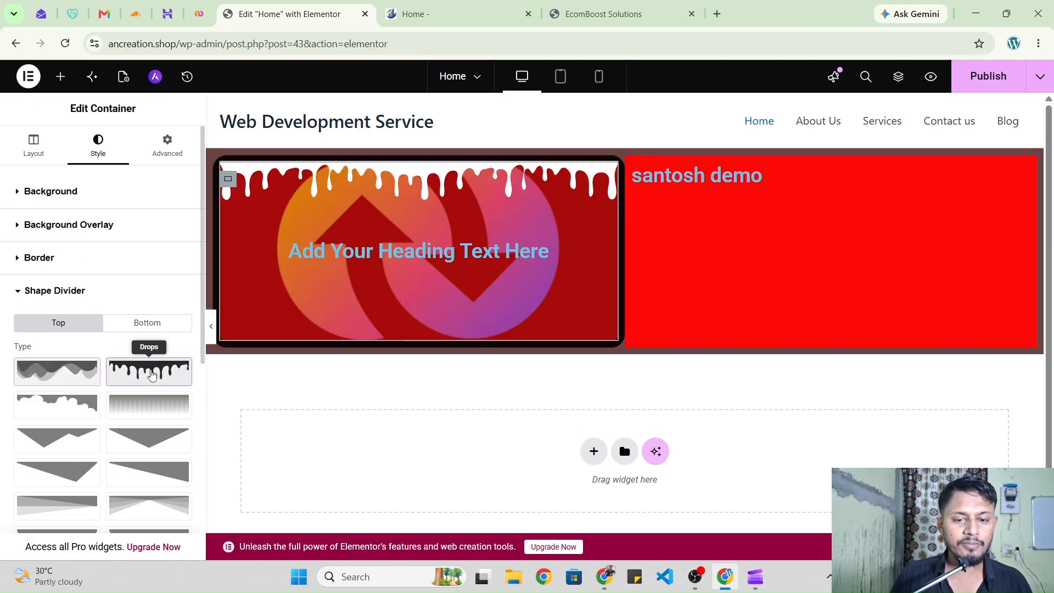
pyautogui.click(69, 411)
pyautogui.click(59, 449)
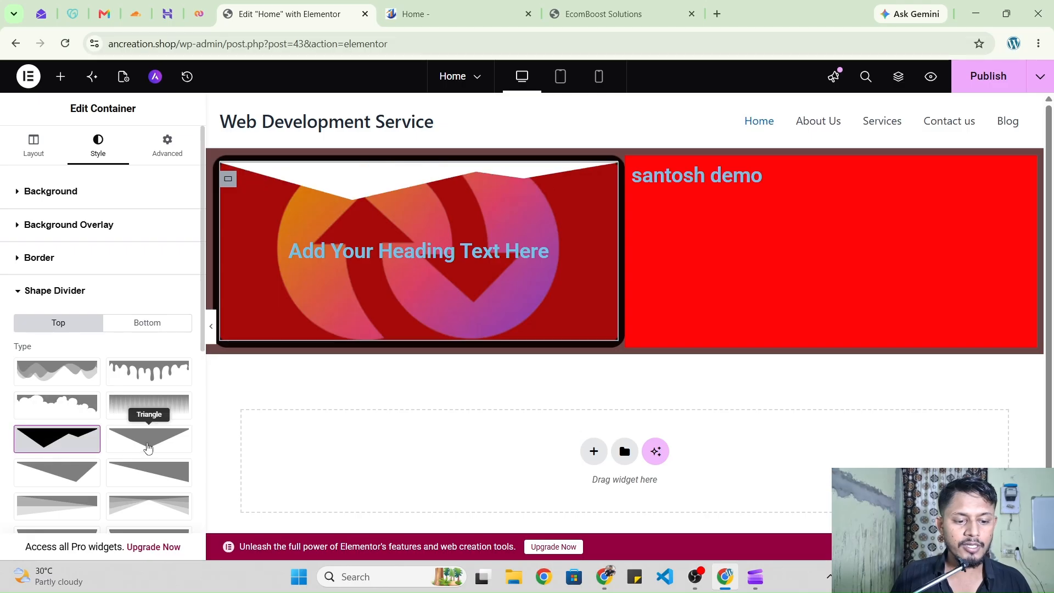
pyautogui.click(149, 439)
# Try several bottom shape dividers on the first column's container, including drops and triangles, and settle on the layered, semi-transparent fan shape
pyautogui.click(151, 325)
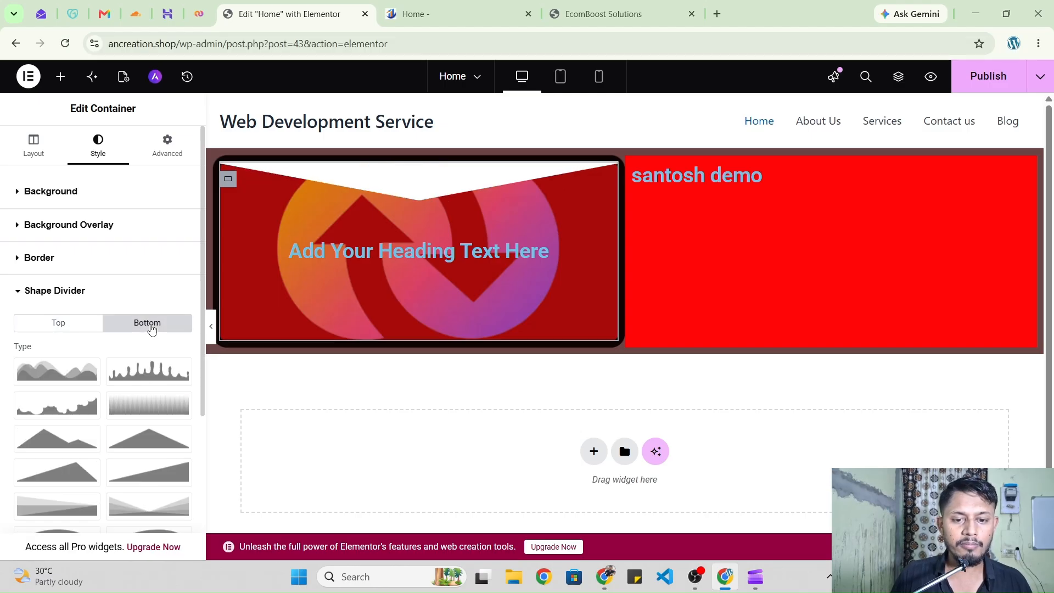
pyautogui.click(149, 373)
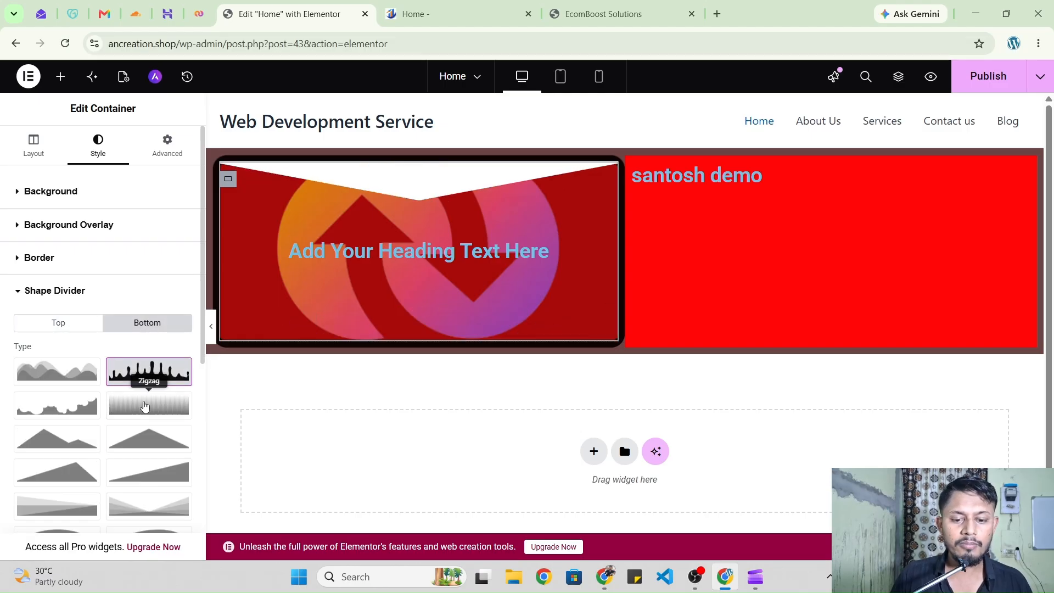
pyautogui.click(145, 440)
pyautogui.click(58, 439)
pyautogui.click(78, 487)
pyautogui.click(149, 505)
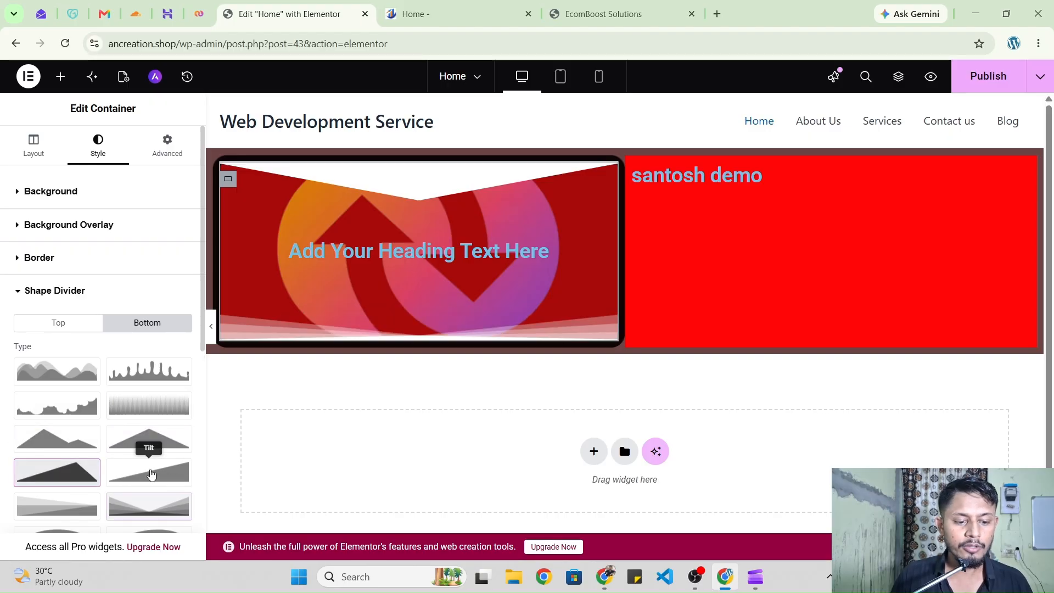
pyautogui.click(137, 295)
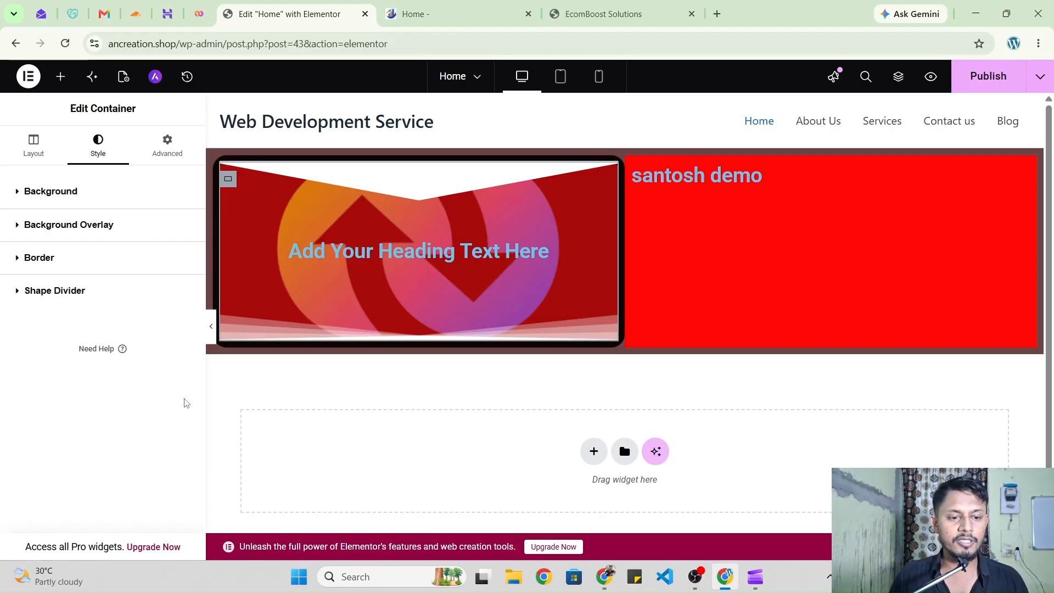
# Examine the container's advanced layout options, from margin and padding to CSS classes, and the other advanced setting groups
pyautogui.click(183, 153)
pyautogui.scroll(-6, 134, 275)
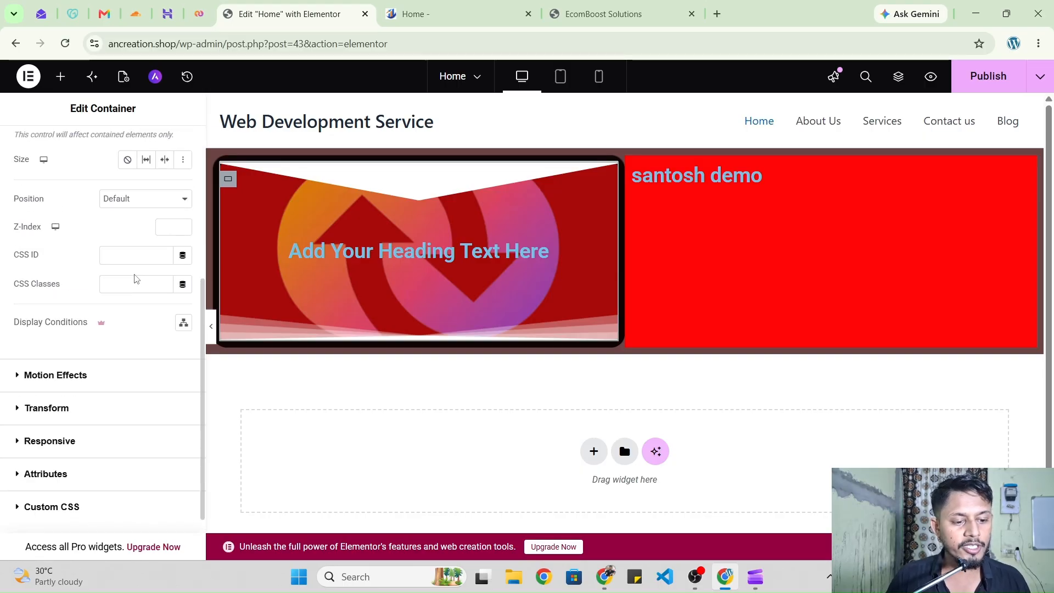
pyautogui.scroll(5, 135, 279)
pyautogui.scroll(3, 135, 279)
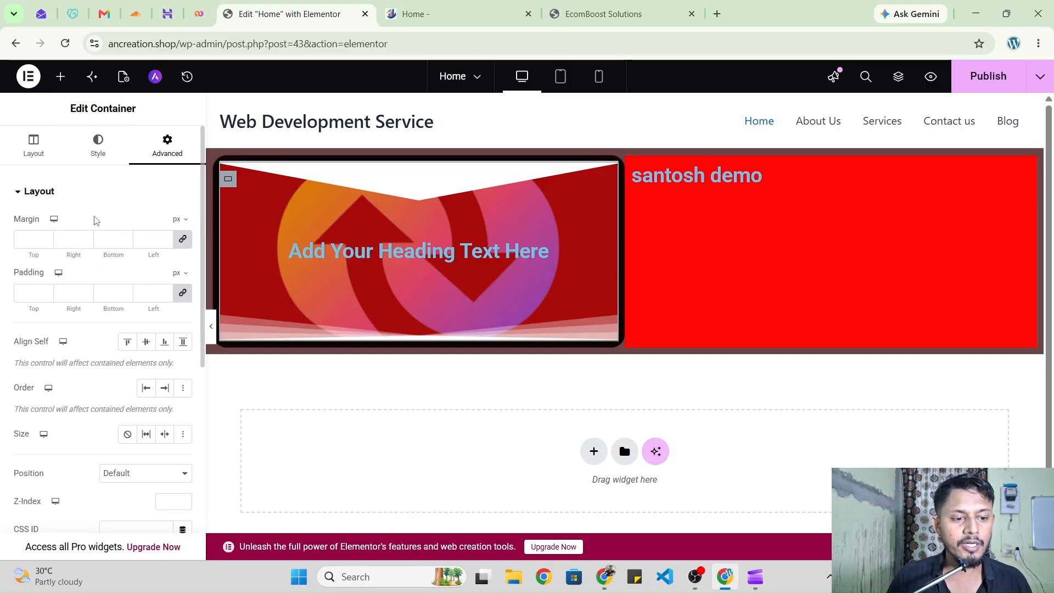
pyautogui.click(85, 190)
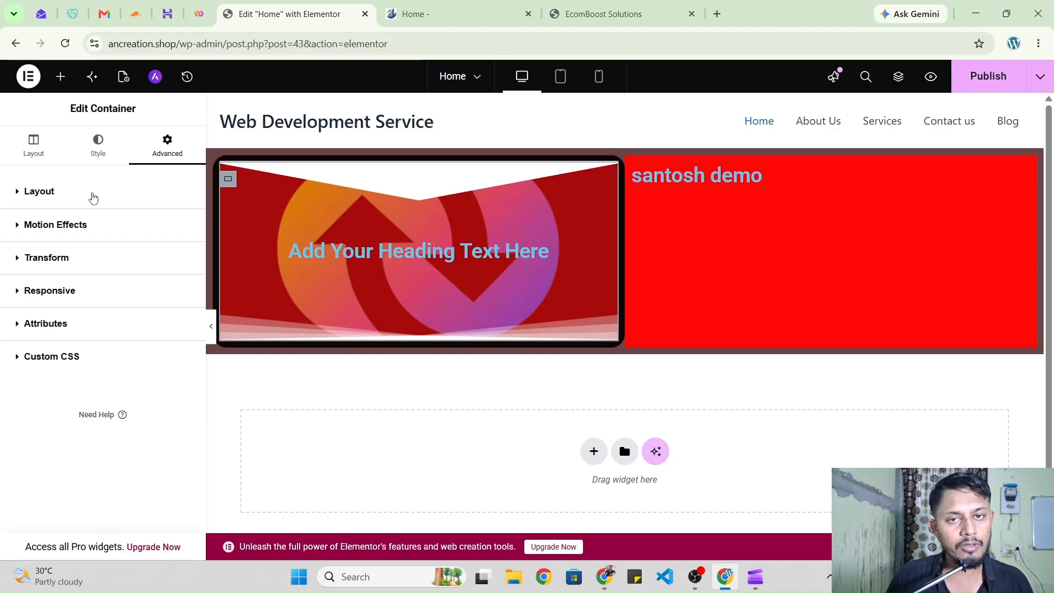
pyautogui.hotkey('alt', 'Tab')
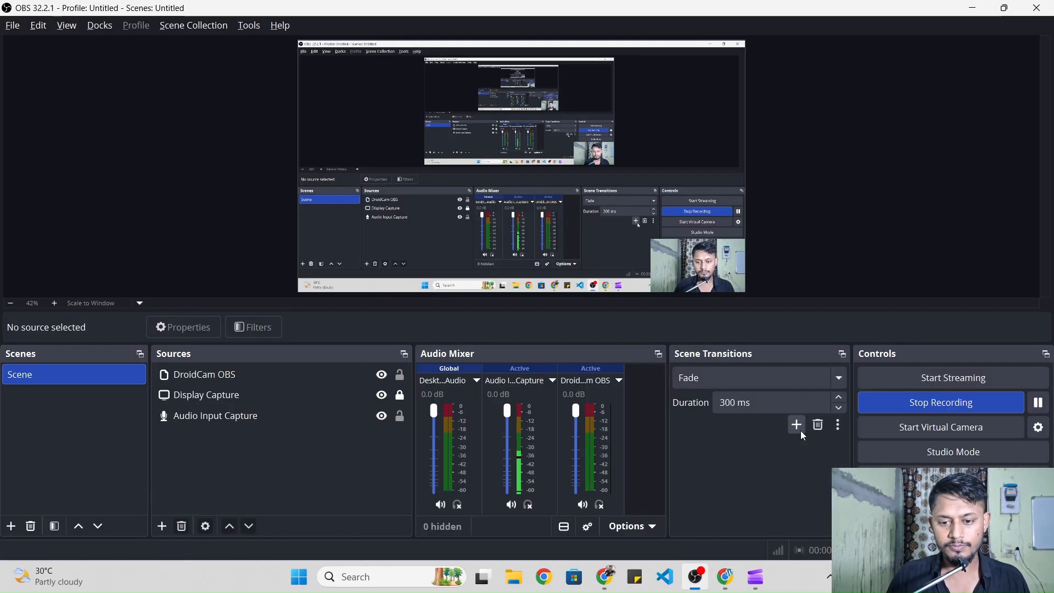